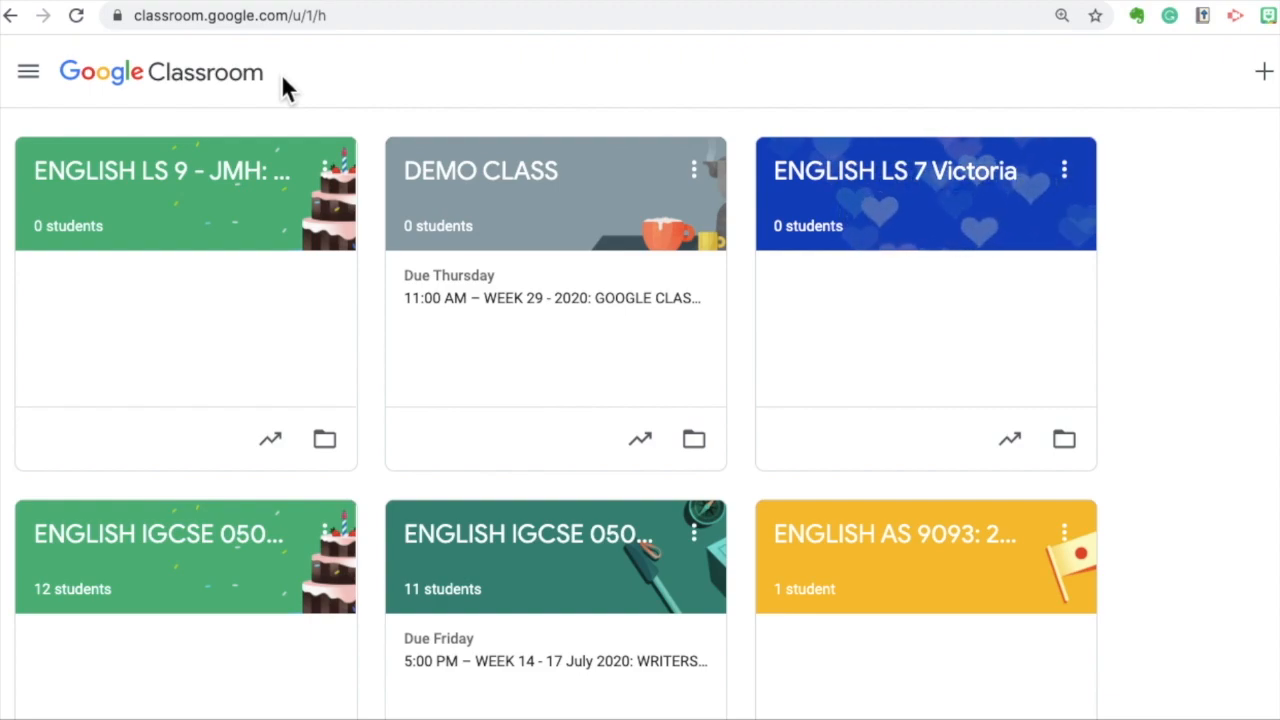
Open the ENGLISH LS 9 - JMH: 2020 class and look over its Stream and Classwork pages.
left_click(178, 177)
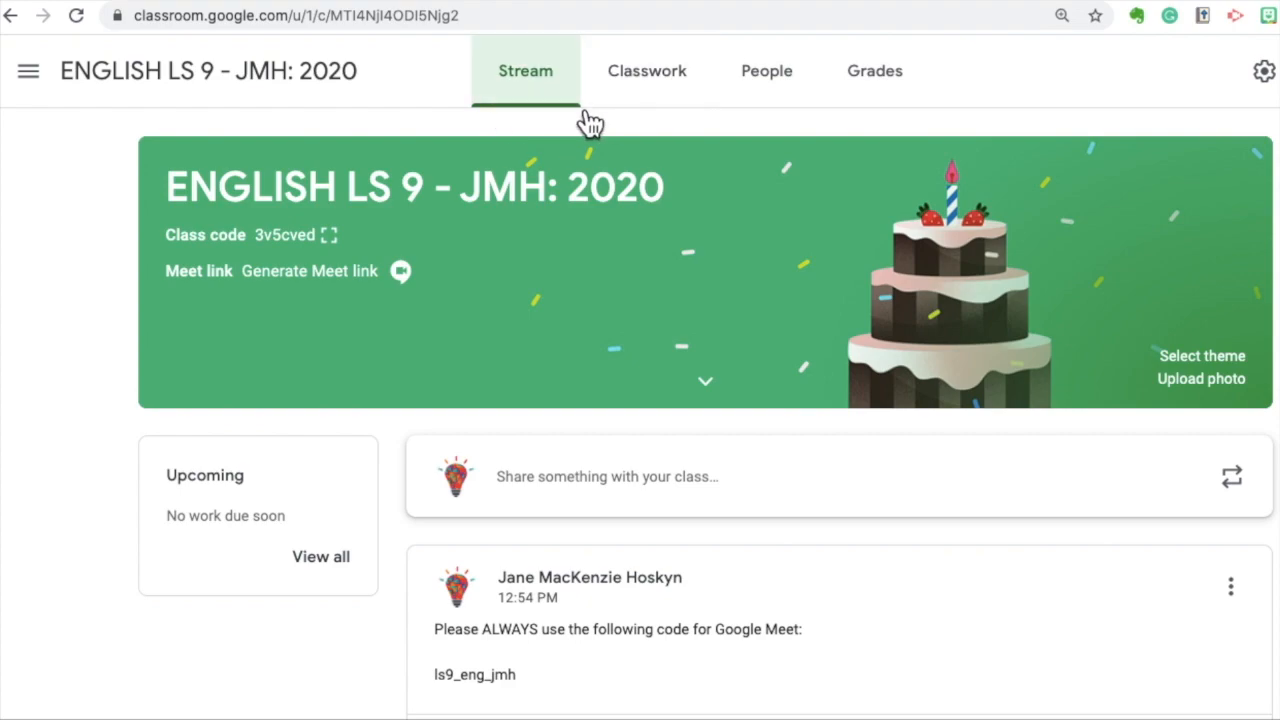
left_click(652, 95)
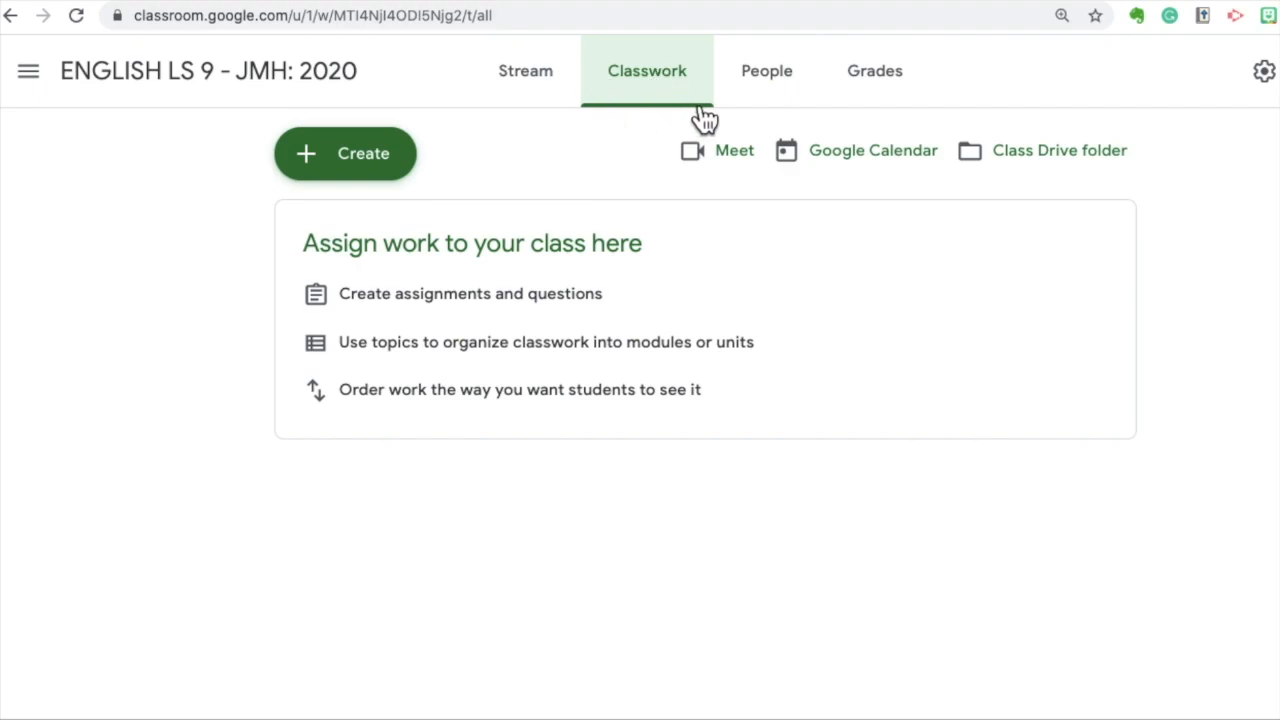
left_click(538, 90)
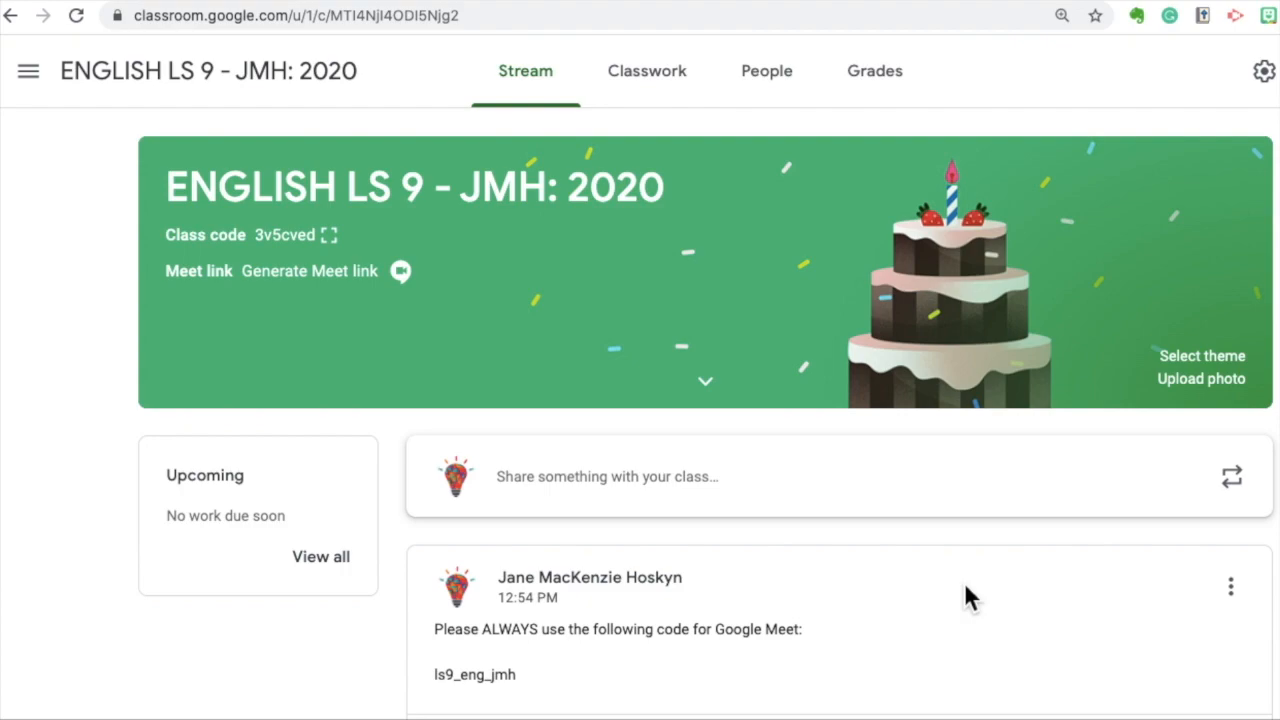
scroll(964, 597, "down", 1)
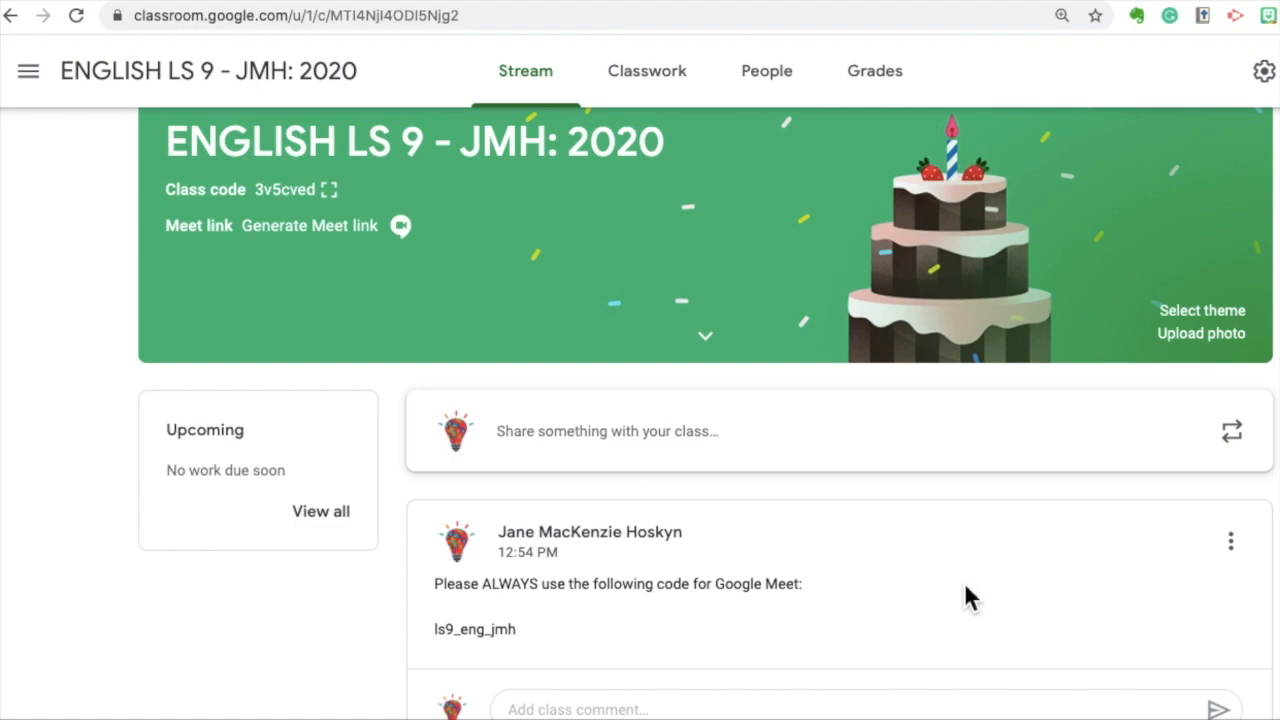
Go to the class's Classwork page and read the guidance on creating assignments, using topics and ordering work.
left_click(690, 88)
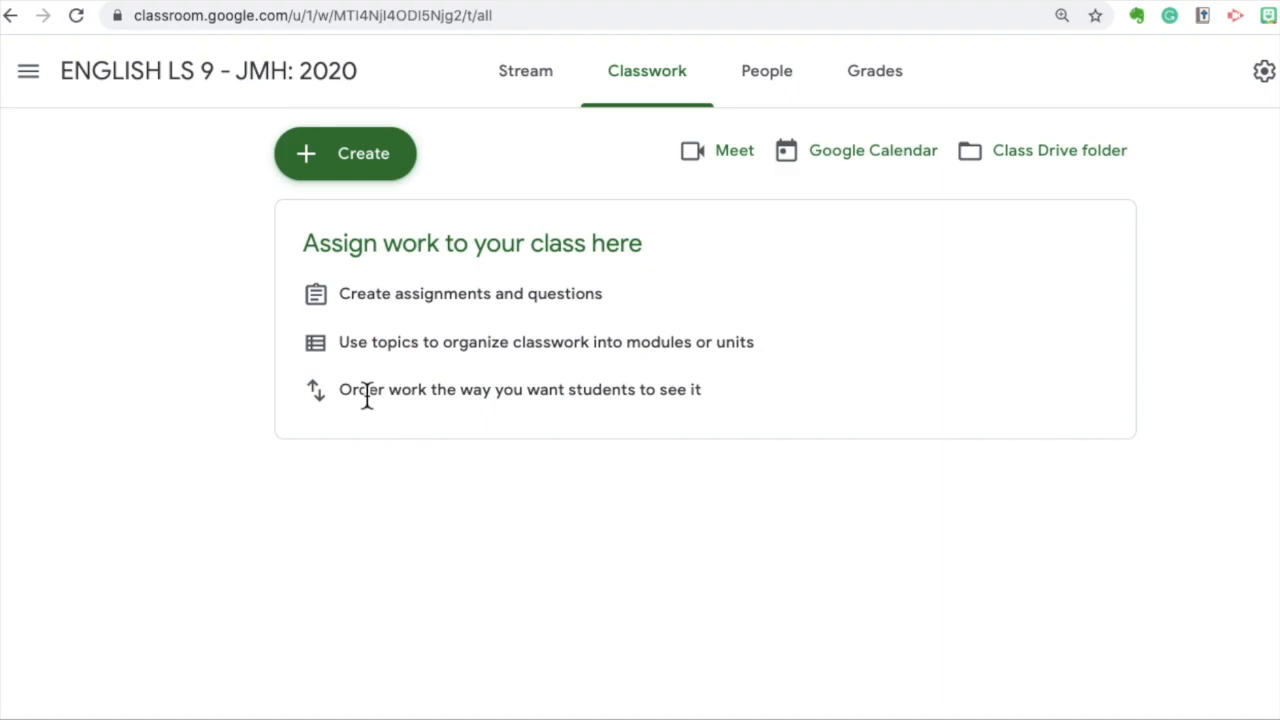
left_click_drag(342, 300, 496, 297)
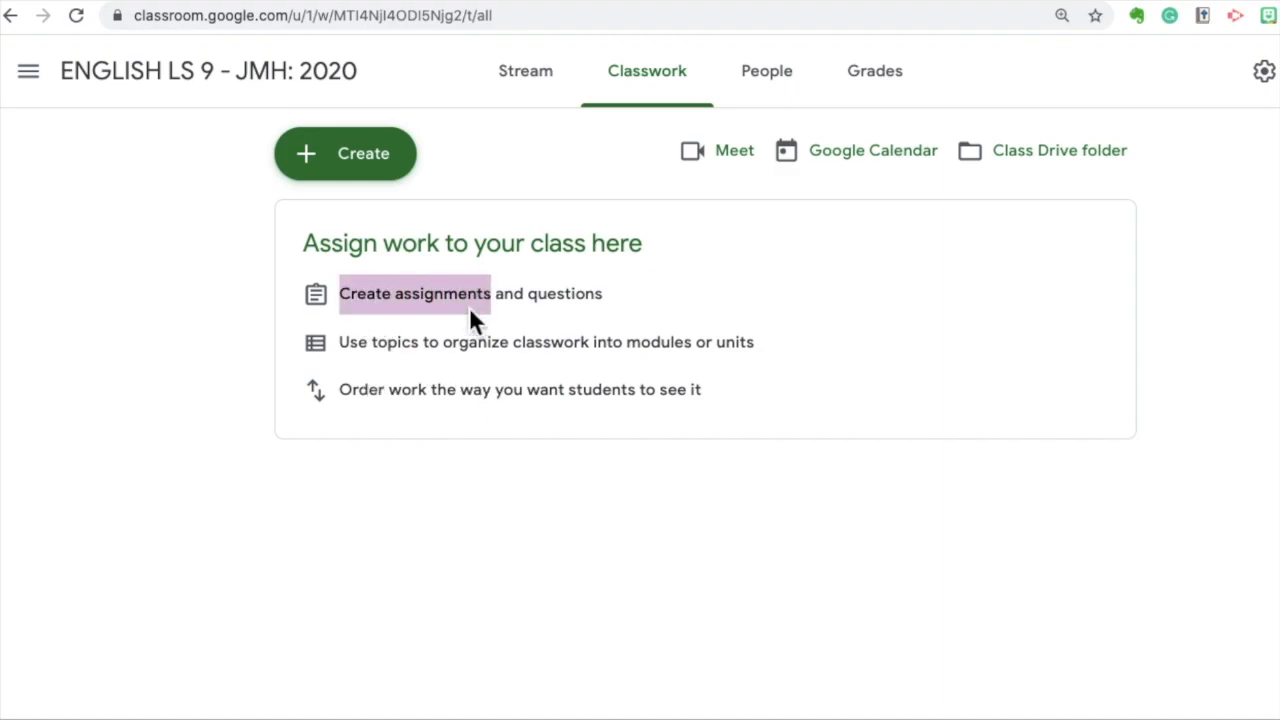
left_click_drag(373, 346, 422, 347)
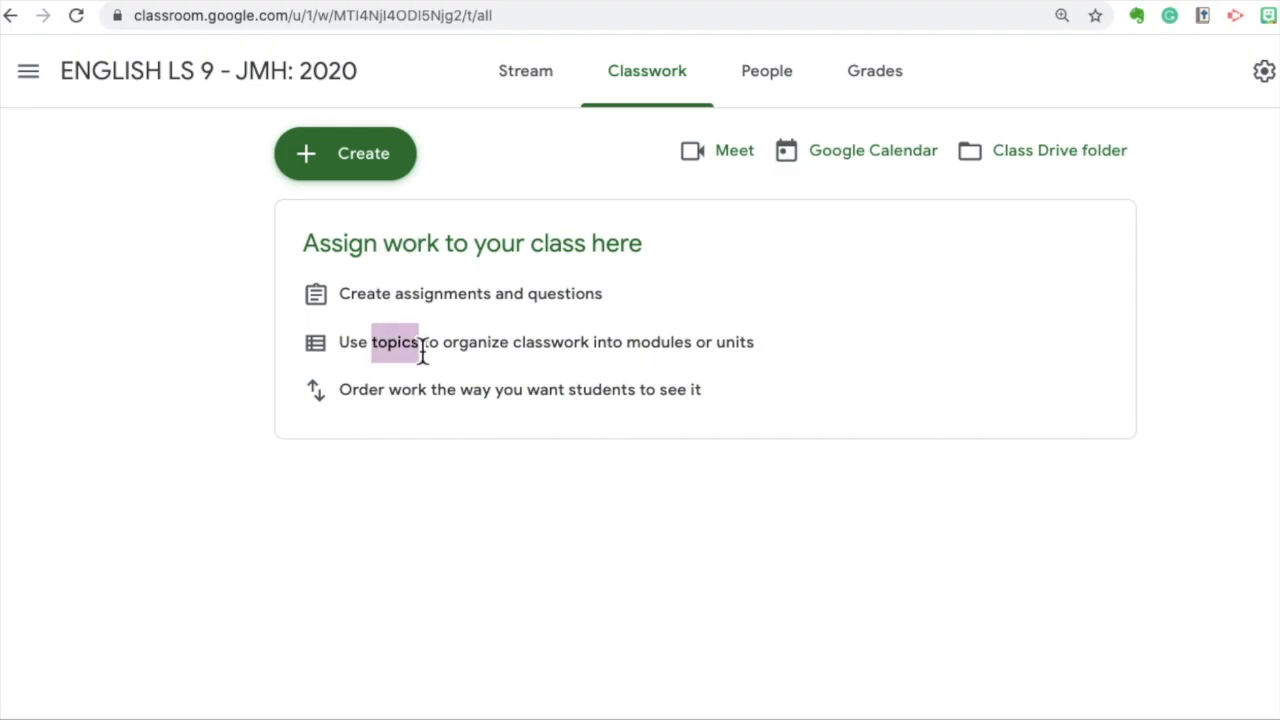
left_click_drag(341, 394, 430, 400)
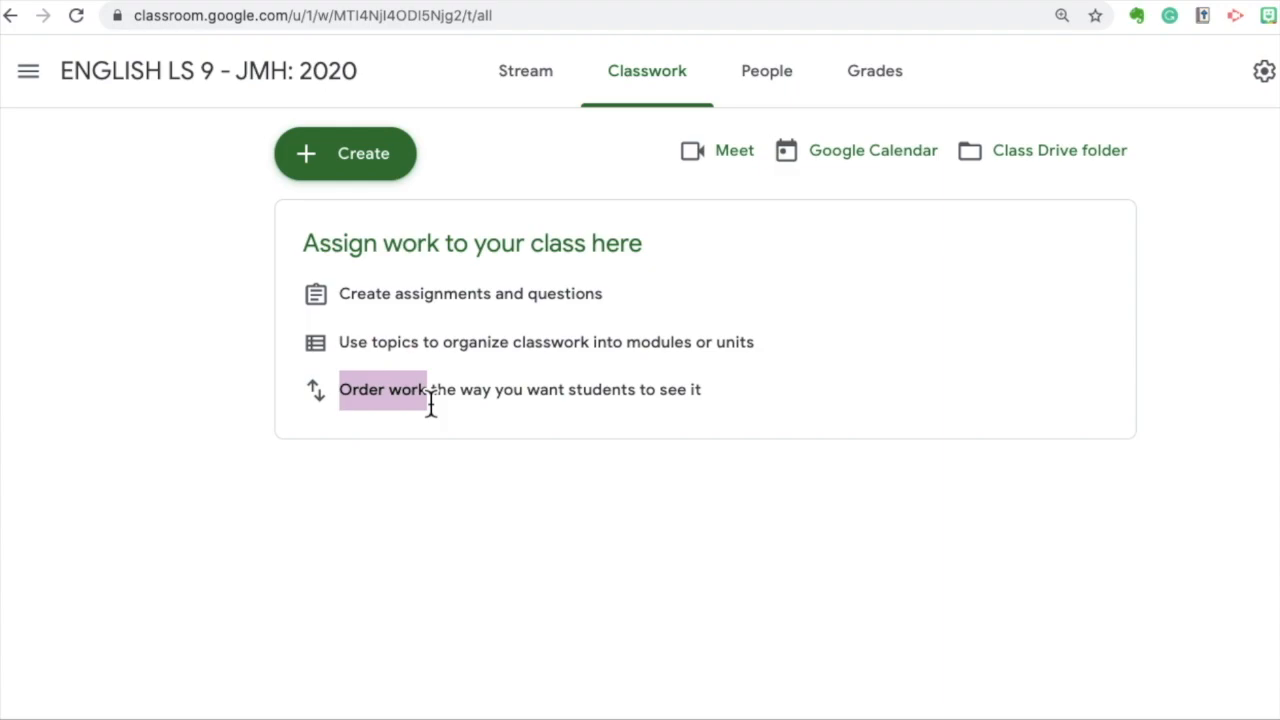
Create a new assignment titled "WEEK 29 - 2020: POETRY - Form and literary devices (figures of speech)".
left_click(314, 161)
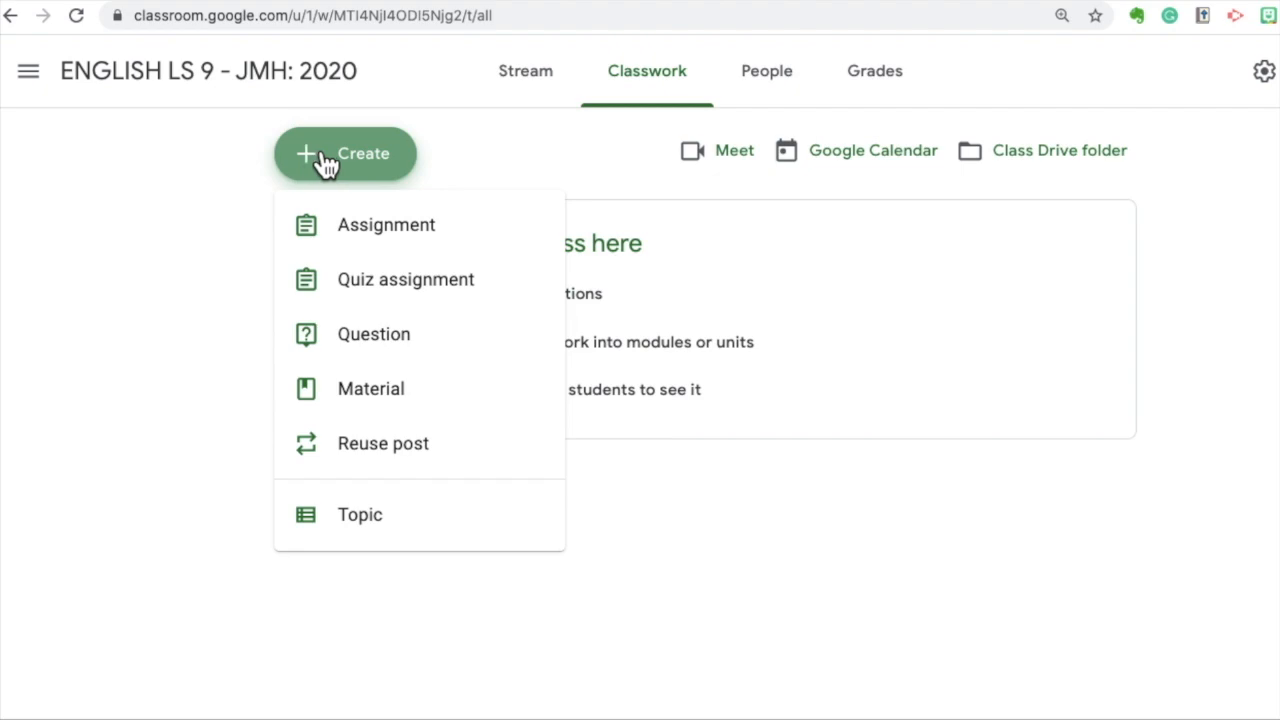
left_click(320, 237)
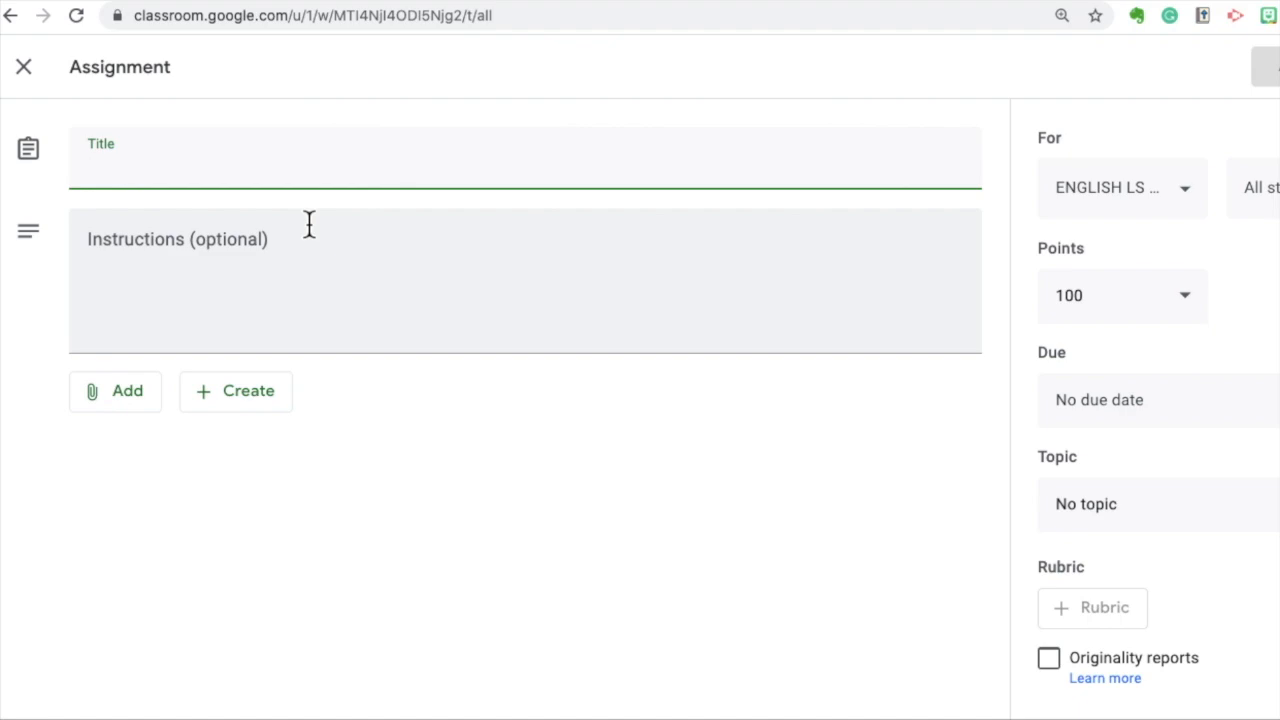
type("WE")
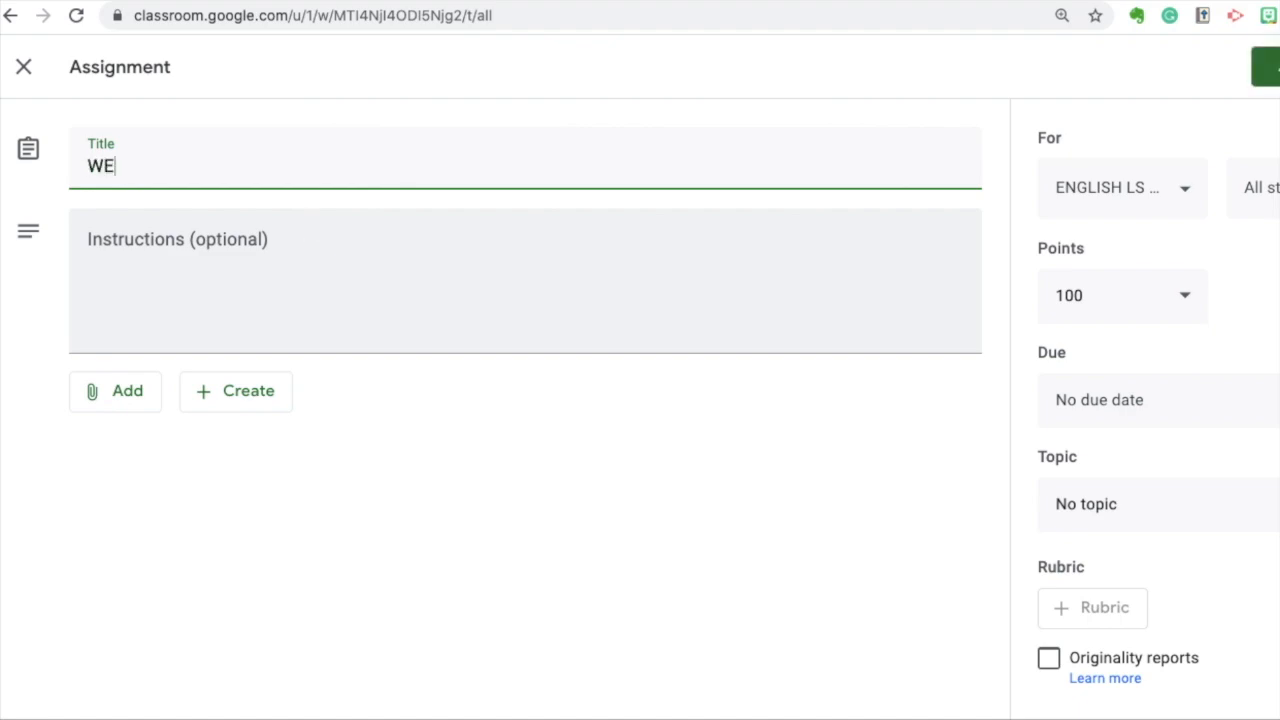
type("EK 29 - 2020: ")
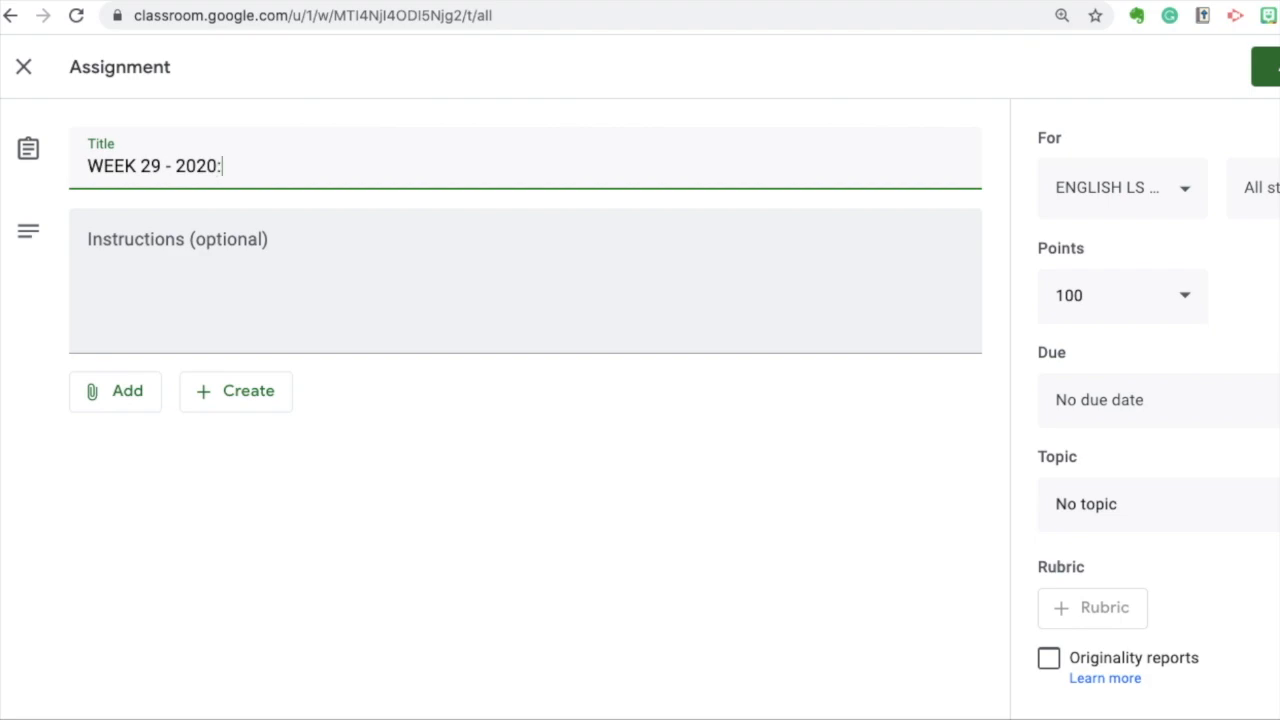
type("POETRY - ")
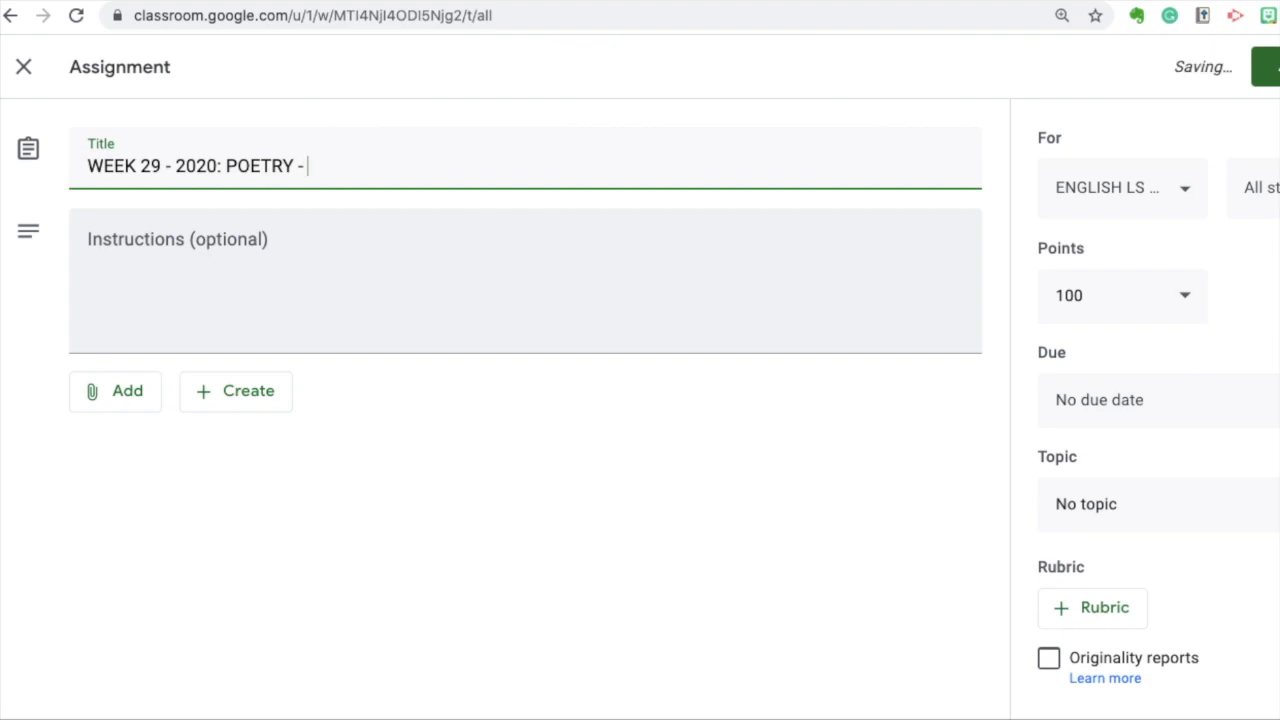
type("Form and")
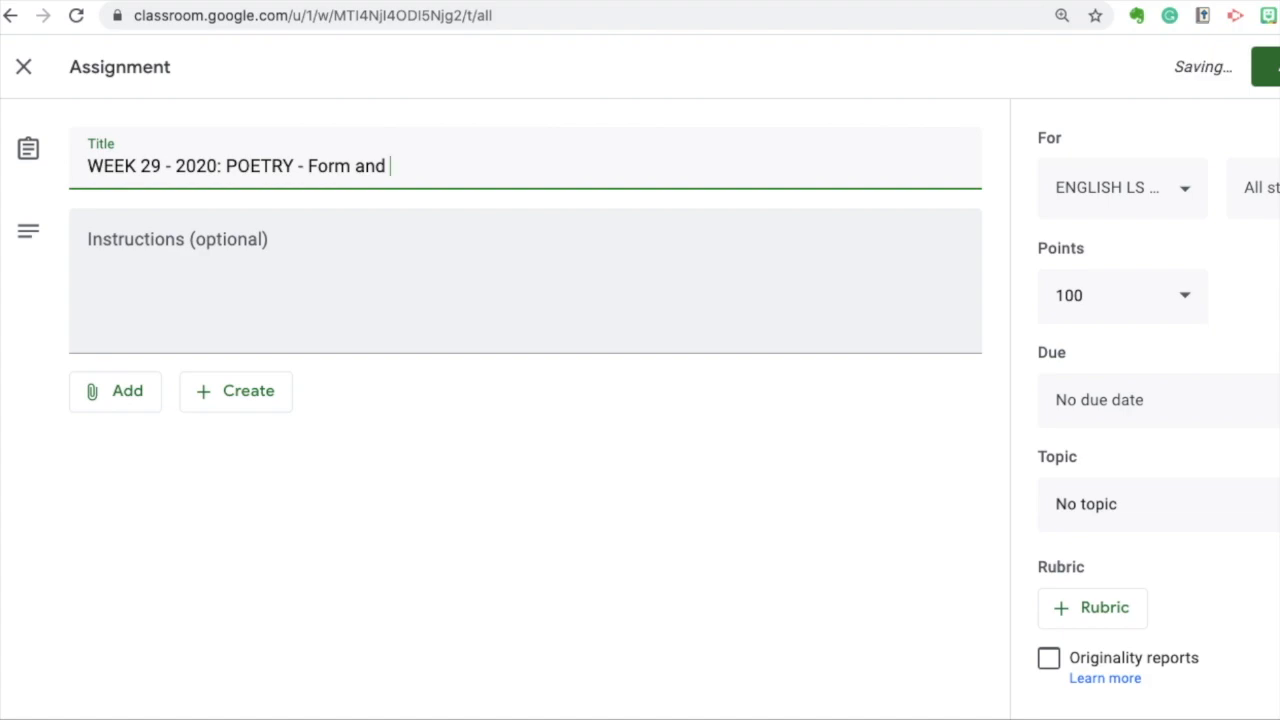
type(" literary devices")
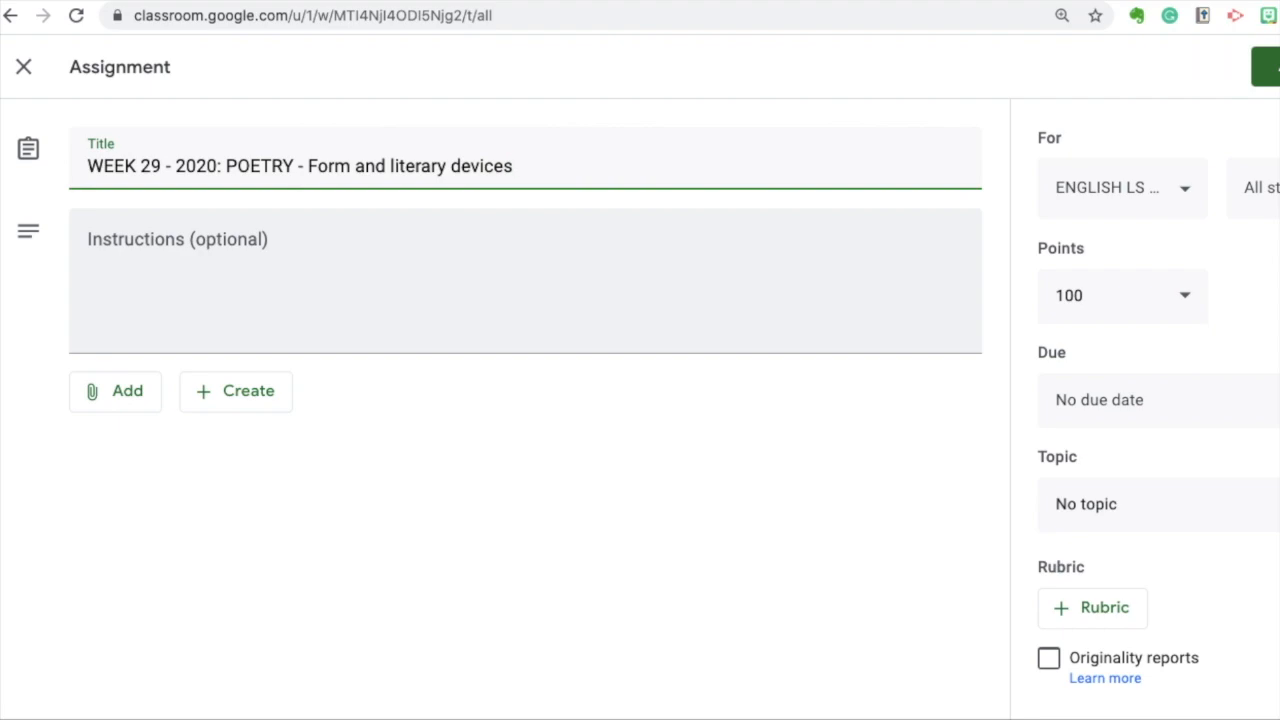
type(" (figures of speech)")
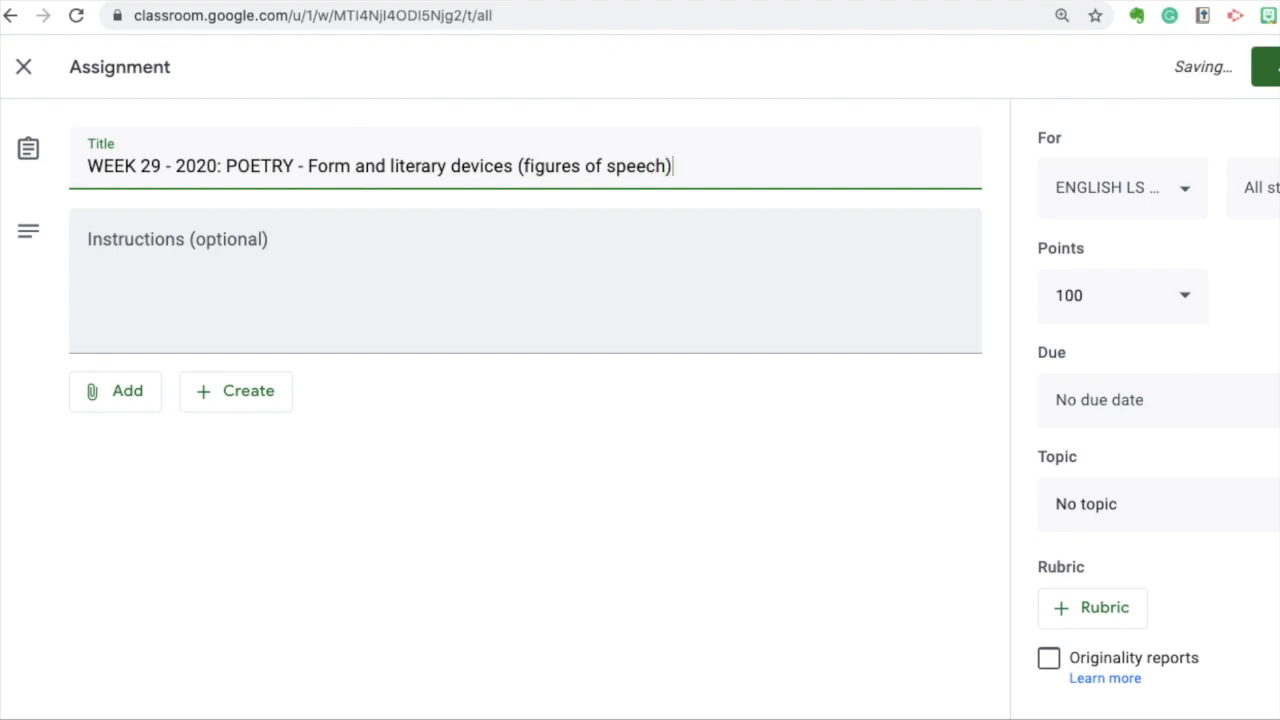
Create a new topic named "Poetry" for the assignment.
left_click_drag(298, 172, 227, 170)
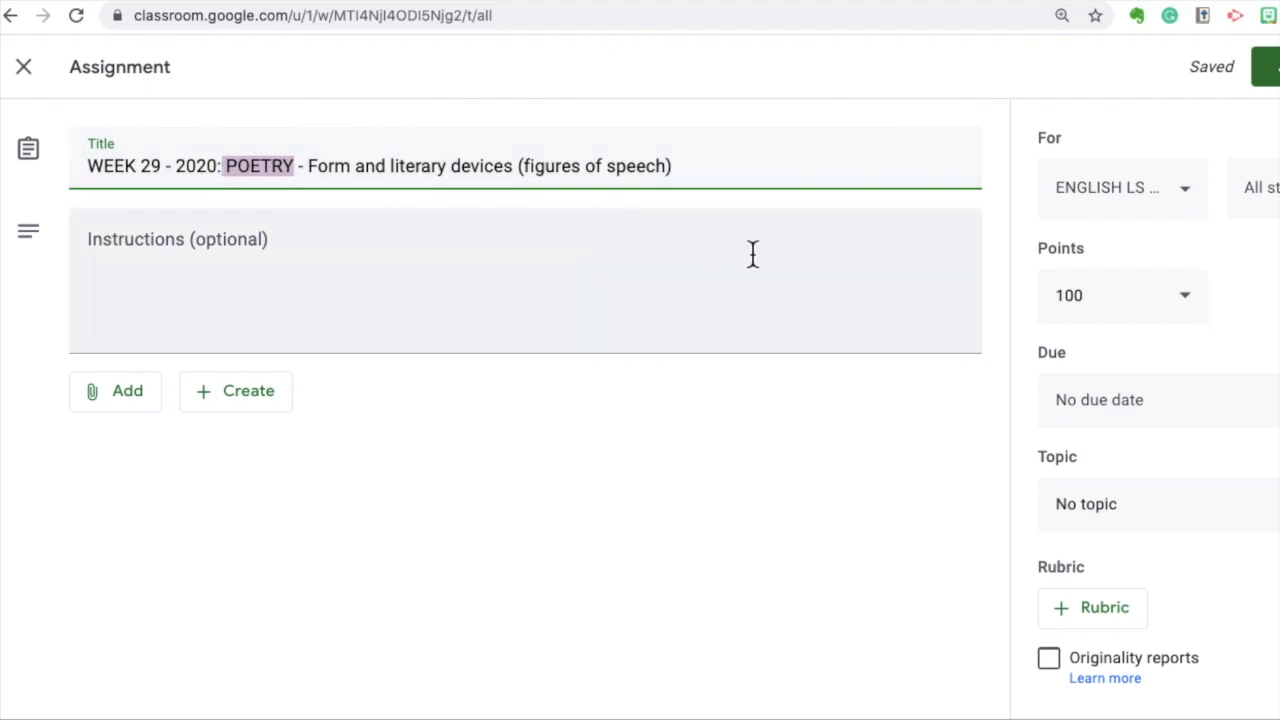
left_click(1128, 522)
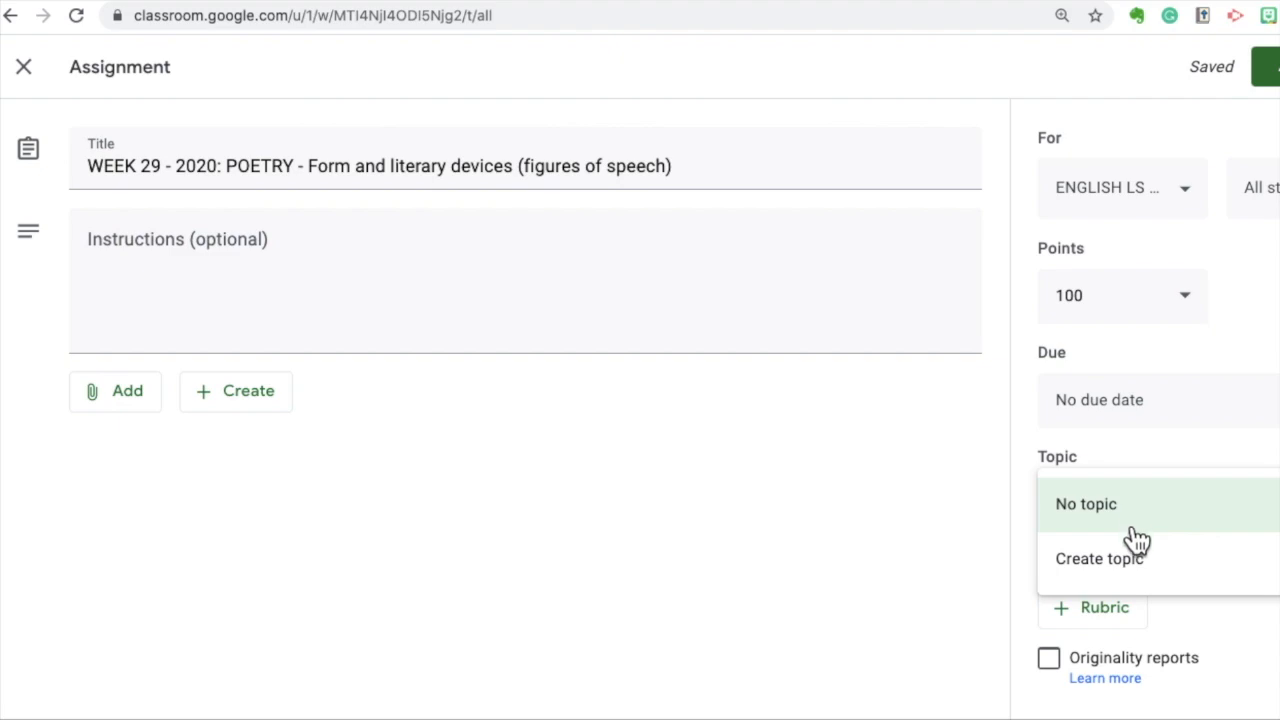
left_click(1135, 560)
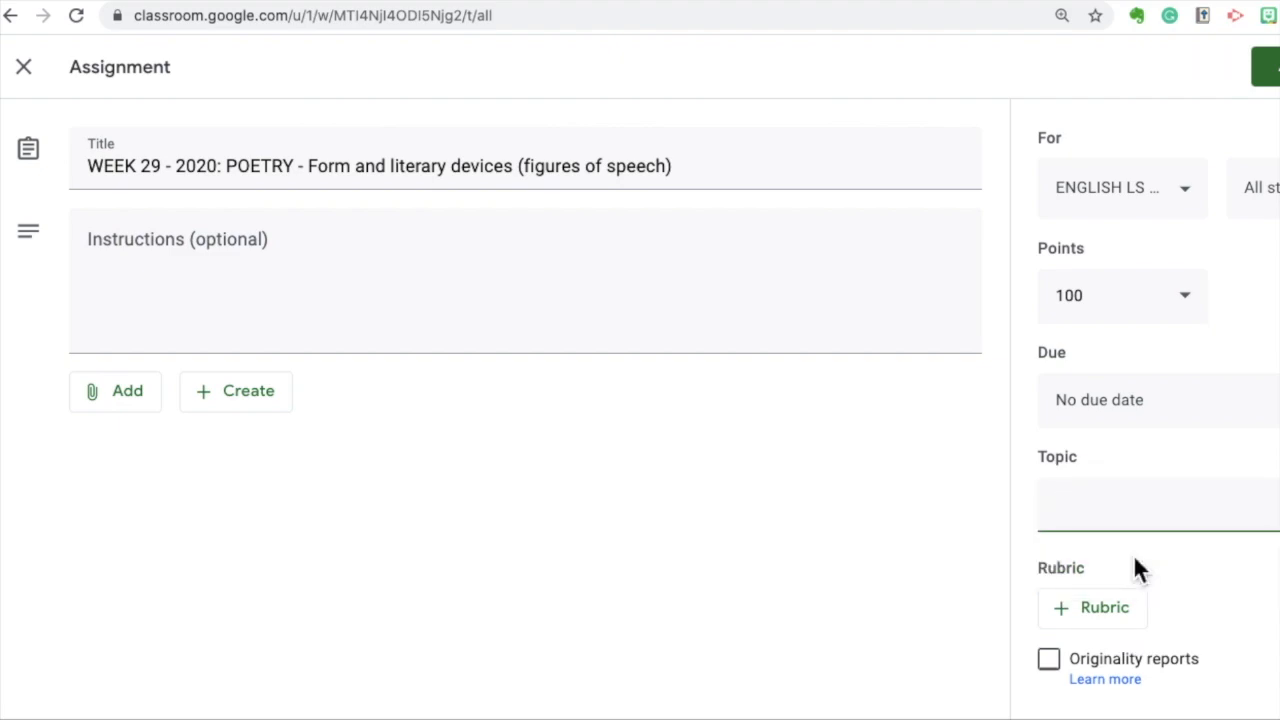
type("Poetry")
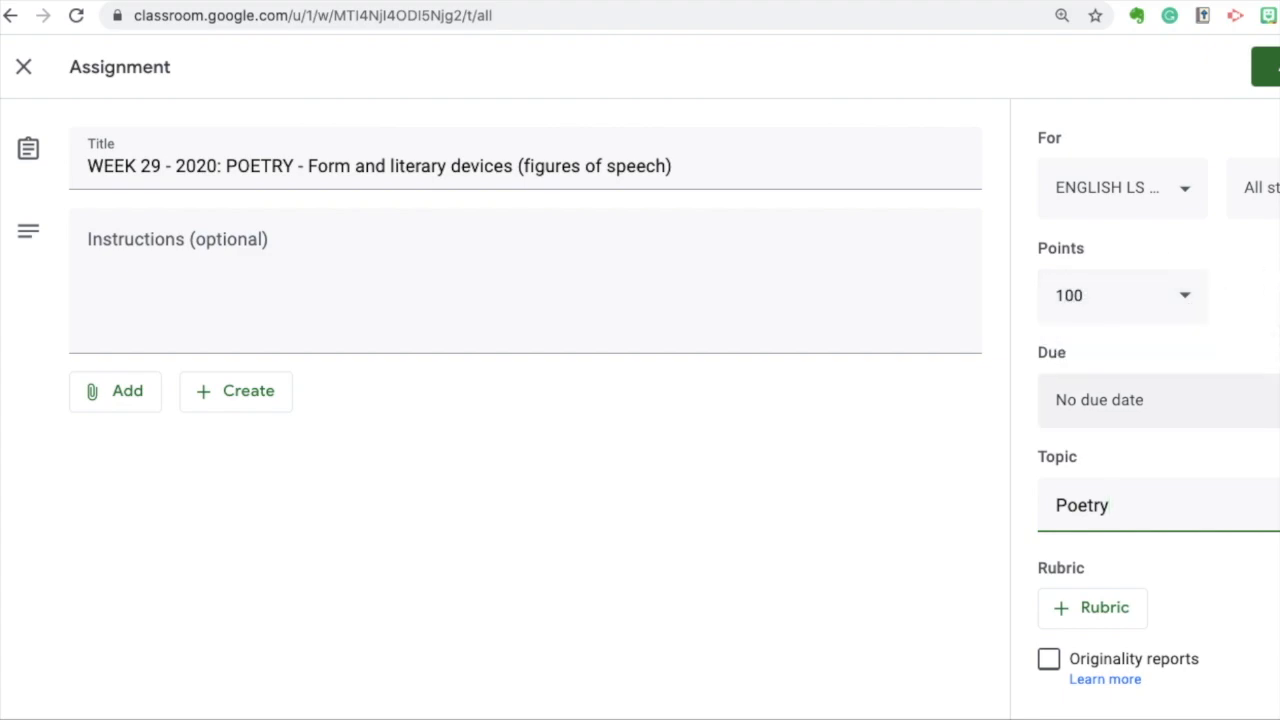
Set the assignment's due date to Jul 17, 2020, without a due time.
left_click(1110, 399)
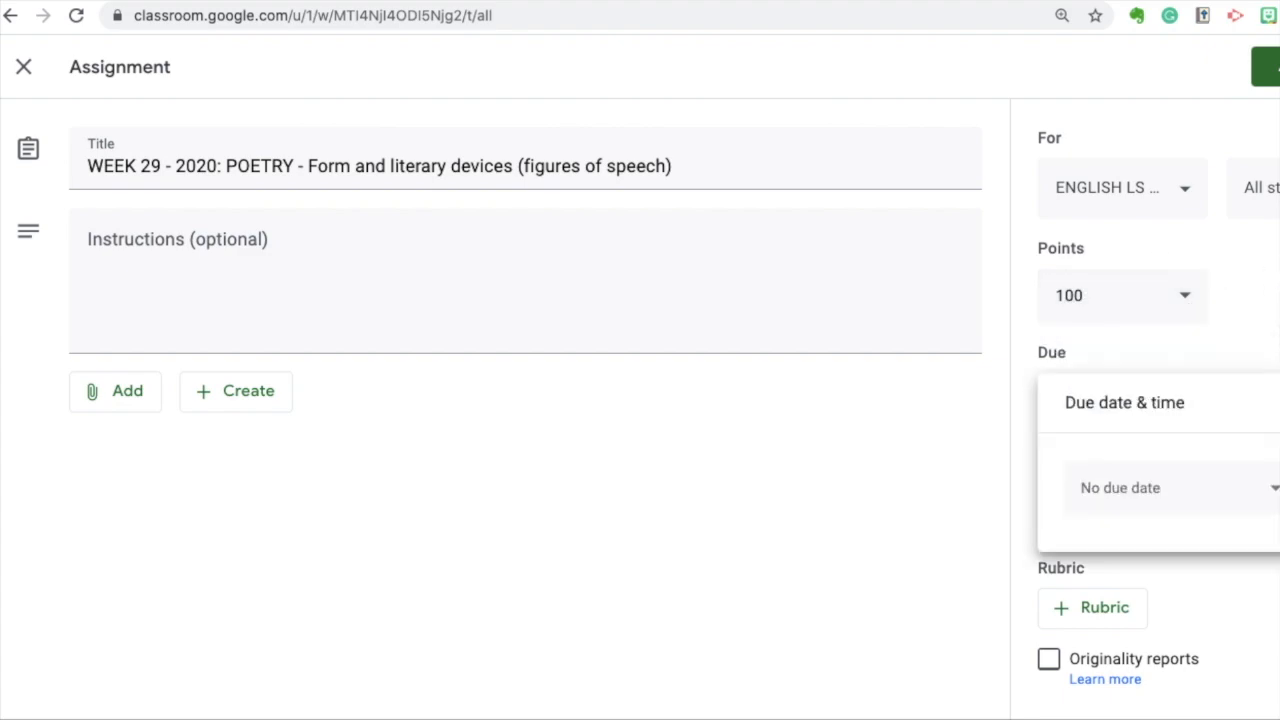
left_click(1249, 498)
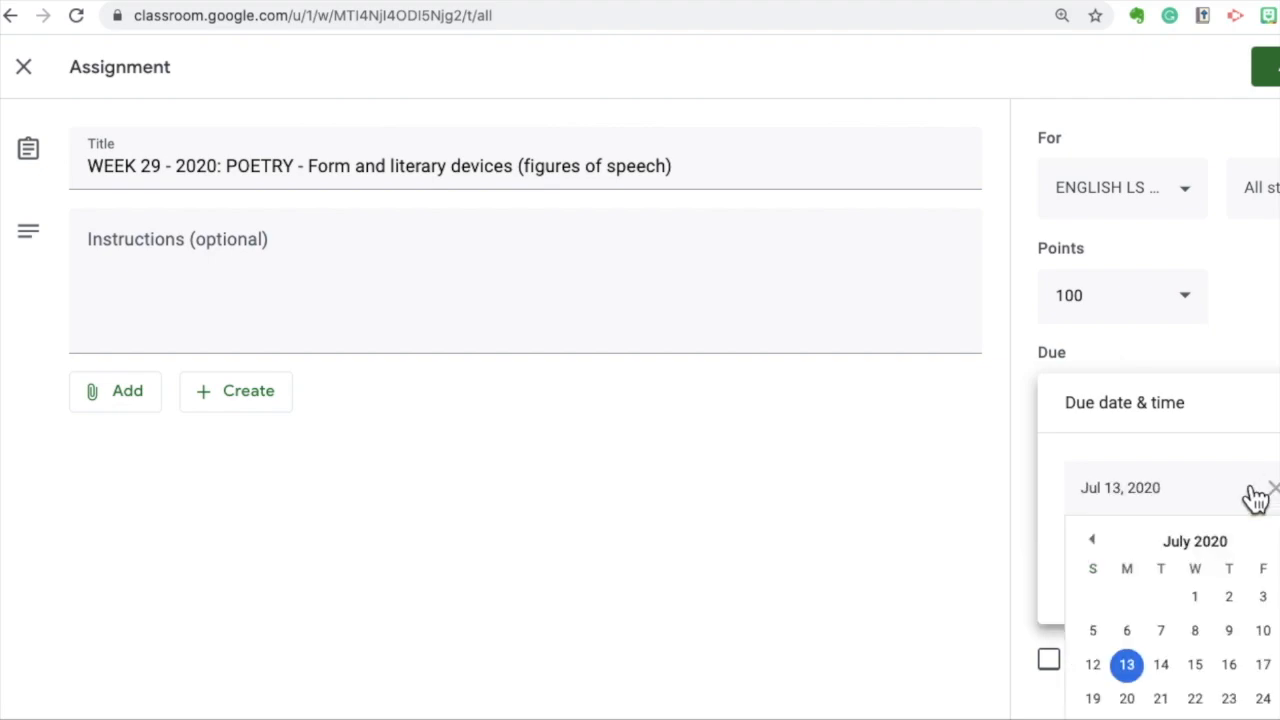
left_click(1272, 665)
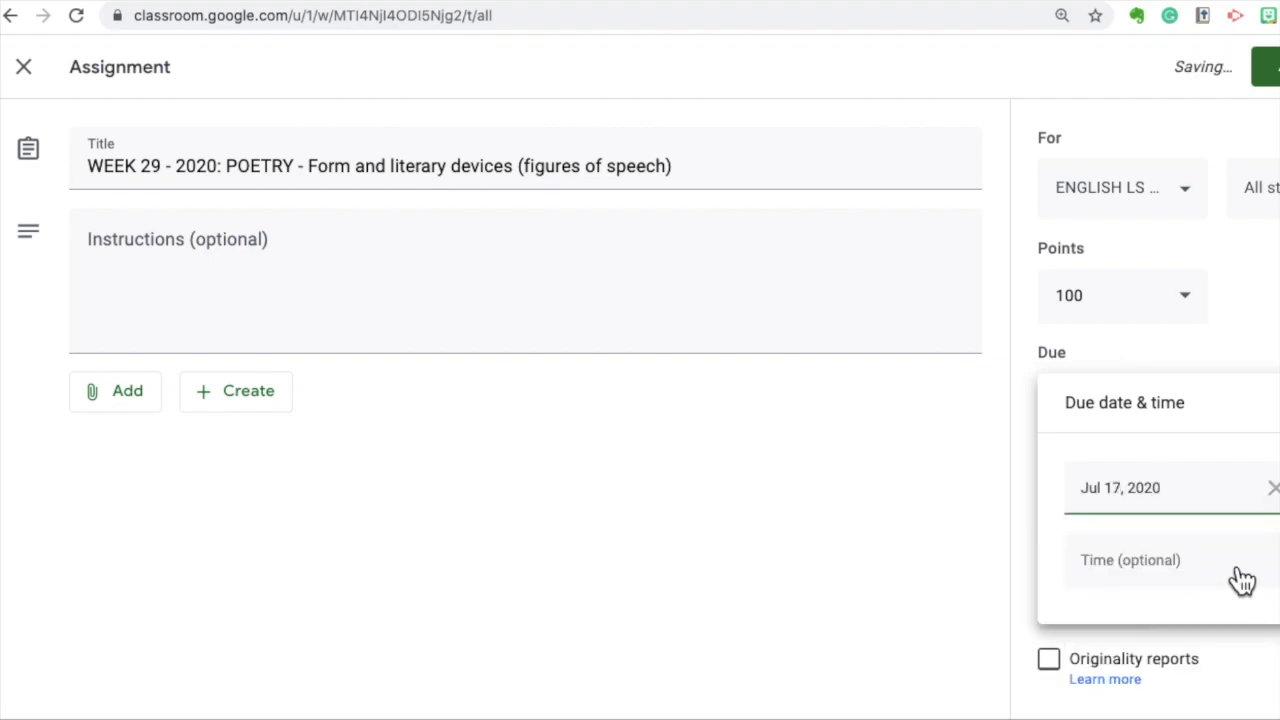
left_click(819, 538)
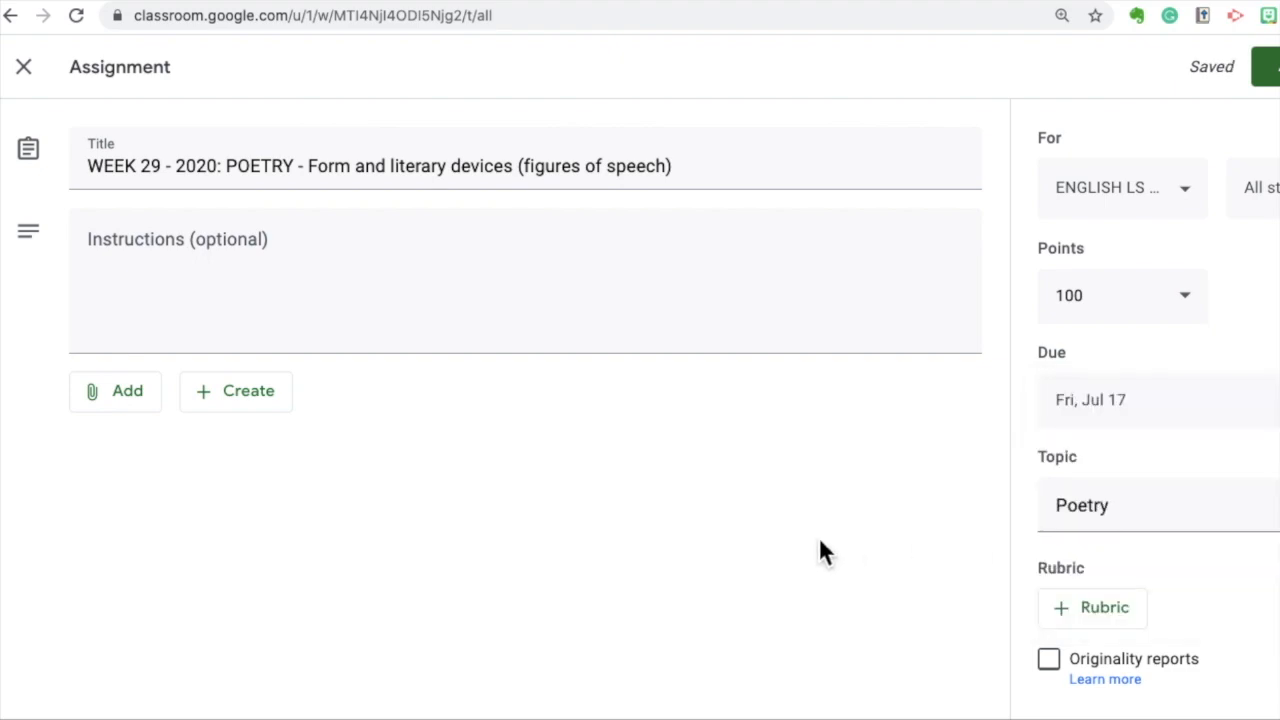
Enter the assignment instructions "This week we will be looking at a vareity of poetry forms and revising literary devices.".
left_click(369, 250)
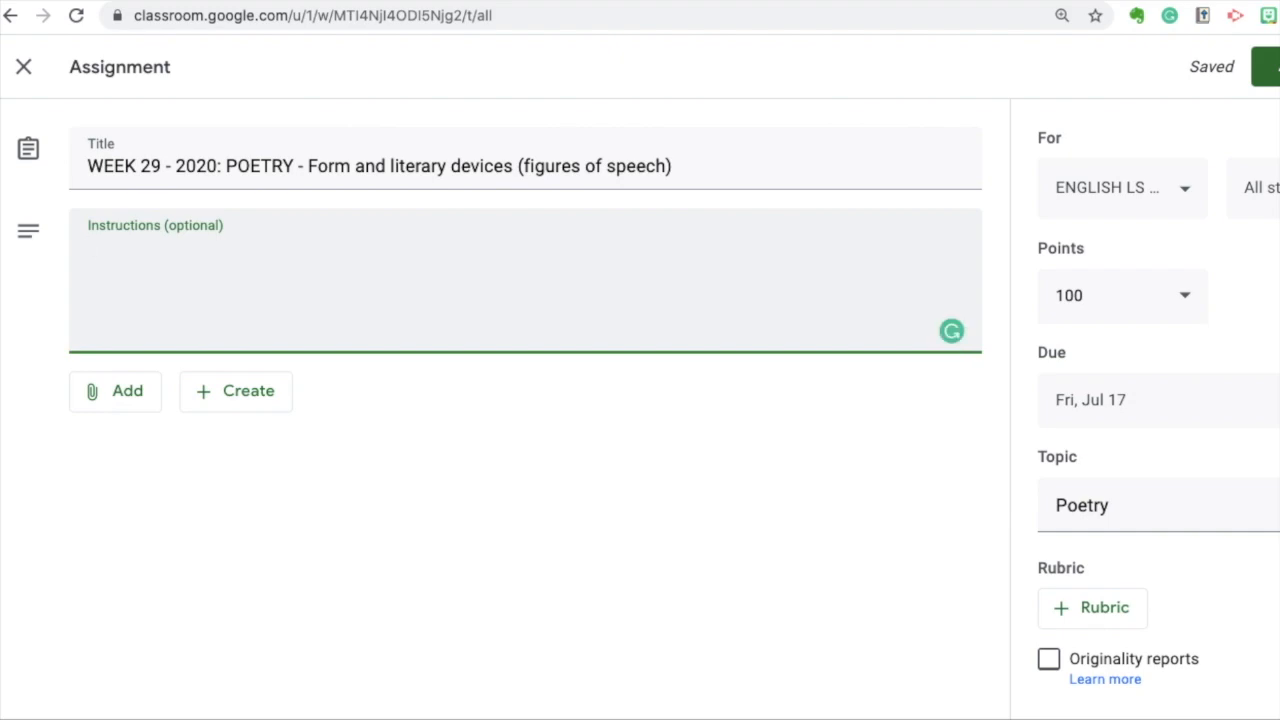
type("This week w")
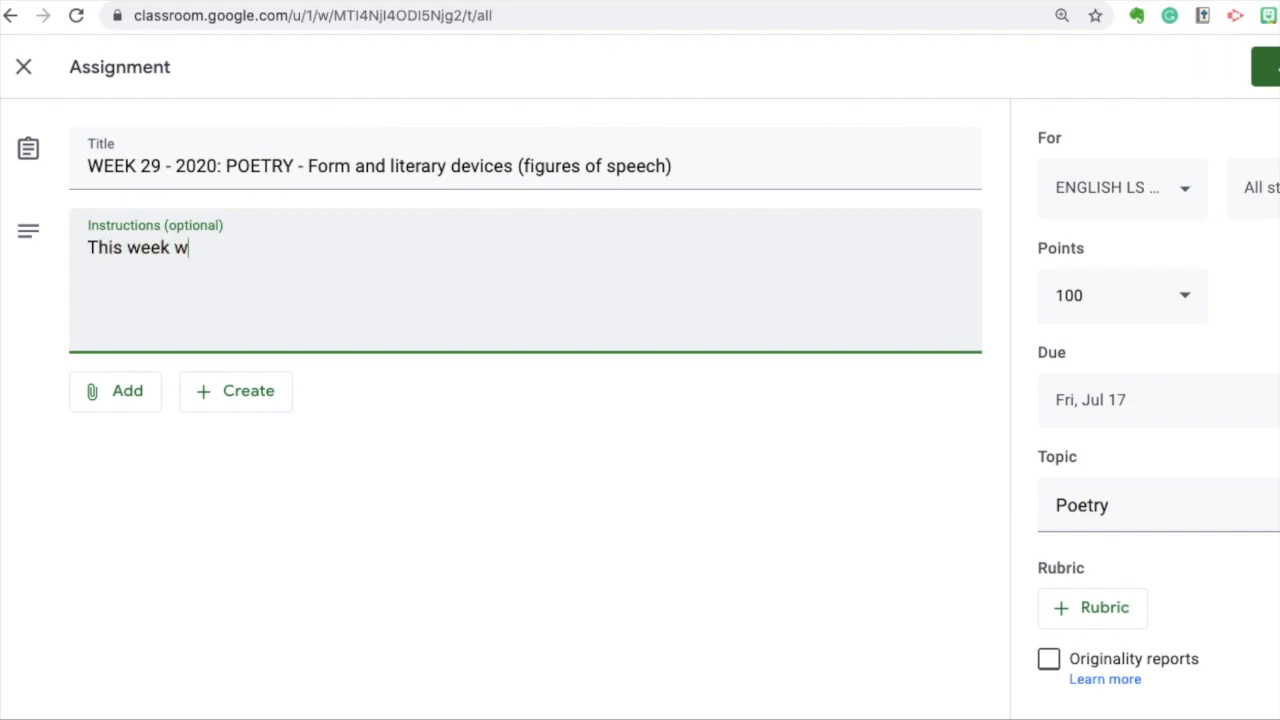
type("e will be looking at")
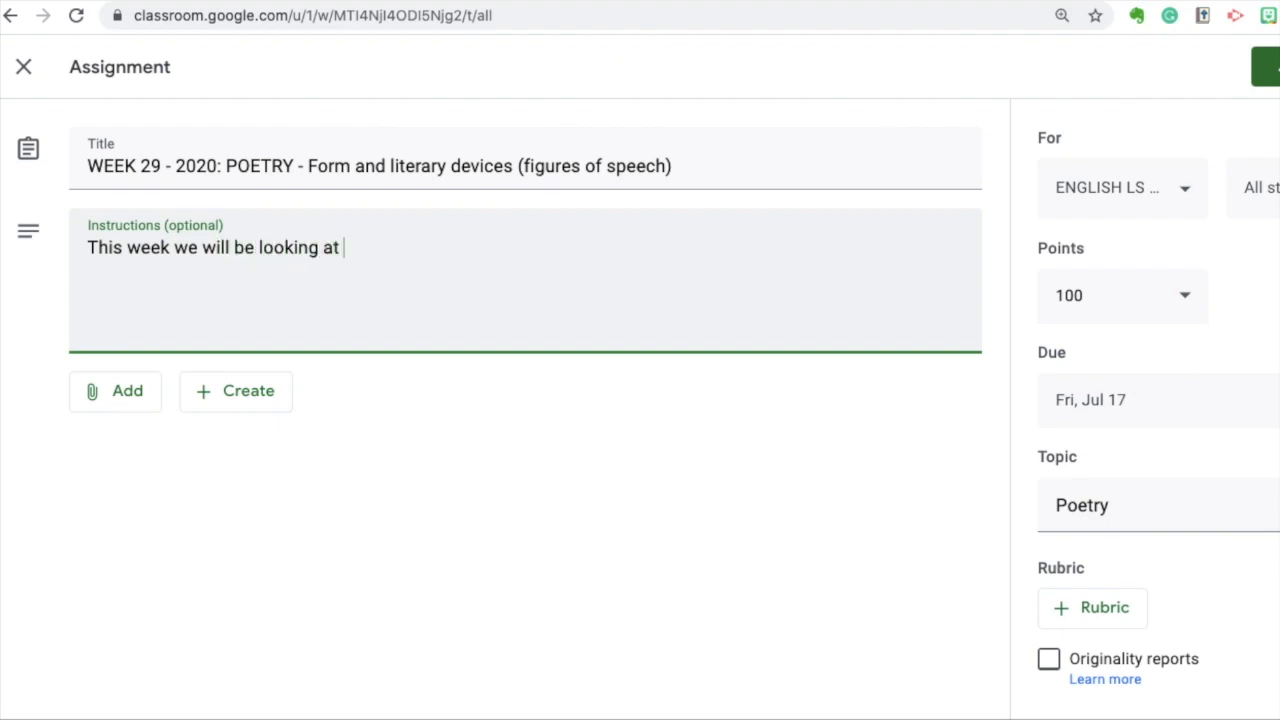
type(" a vareity of poetry forms and revising")
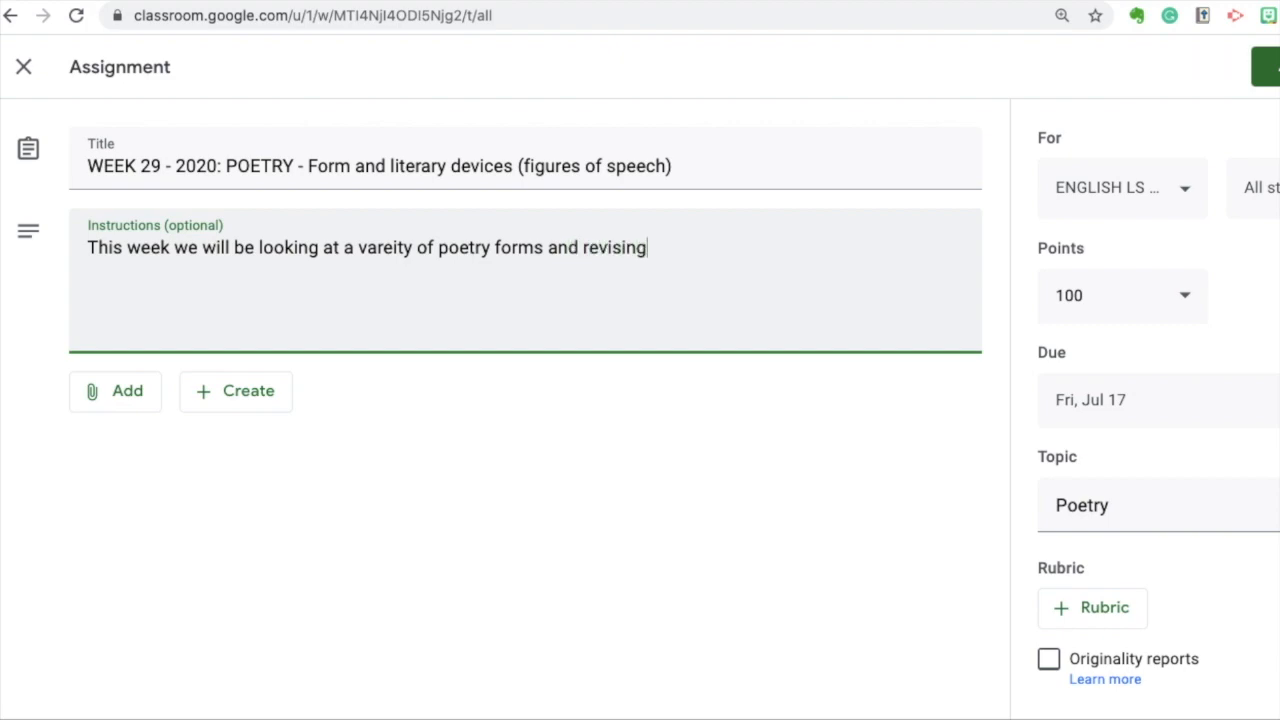
type(" literary devices.")
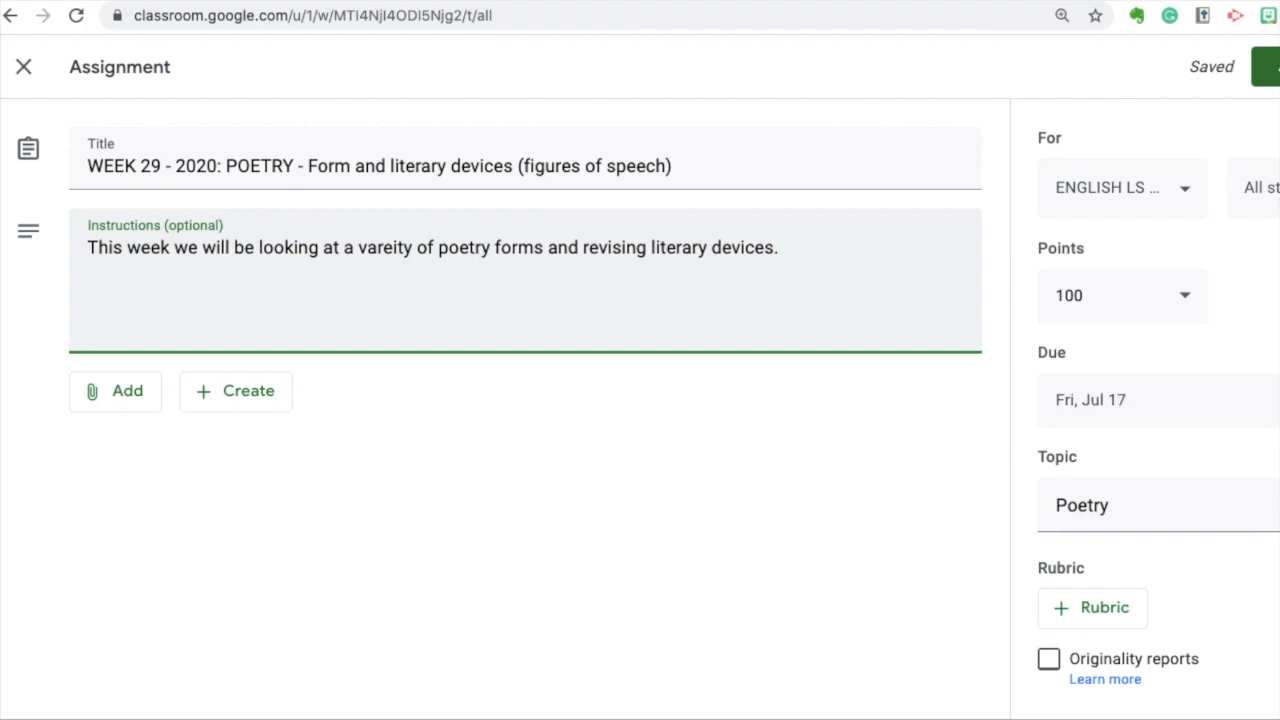
Add a "BEFORE CLASS:" heading to the instructions, with a blank line above it and a new line below.
key("Return")
type("BEFORE CLASS:")
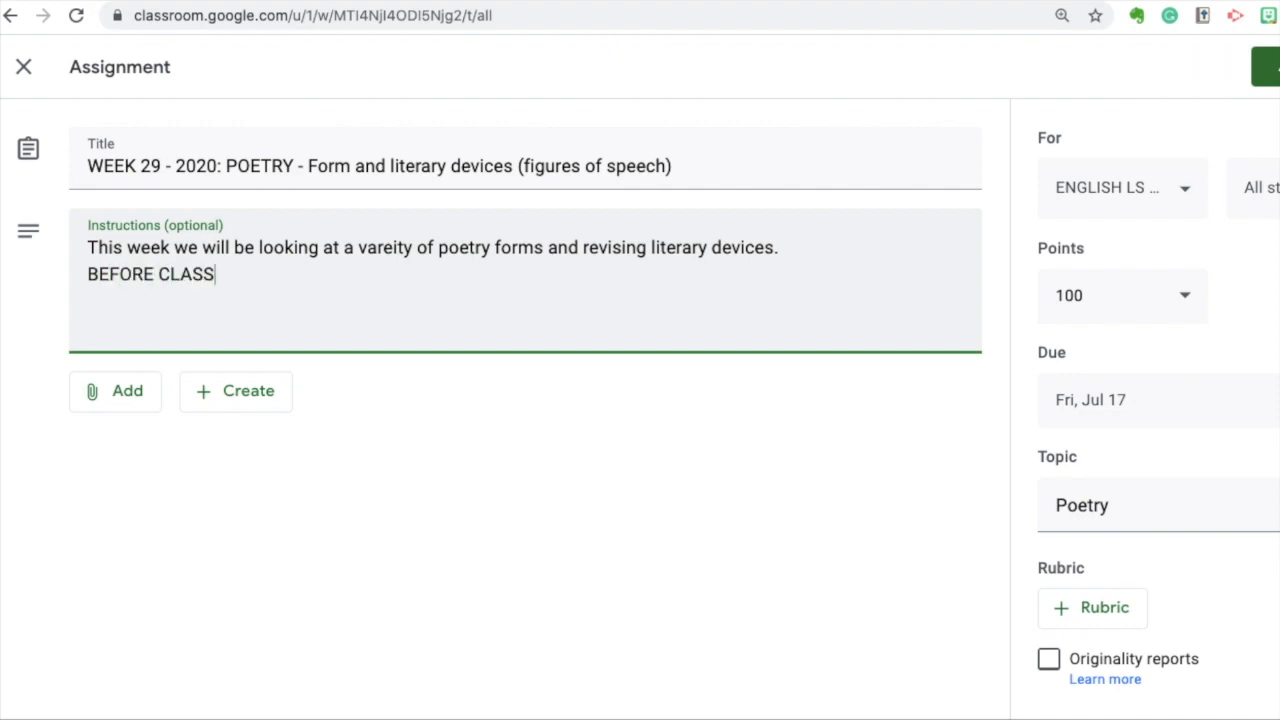
left_click(90, 278)
key("Return")
left_click(235, 311)
key("Return")
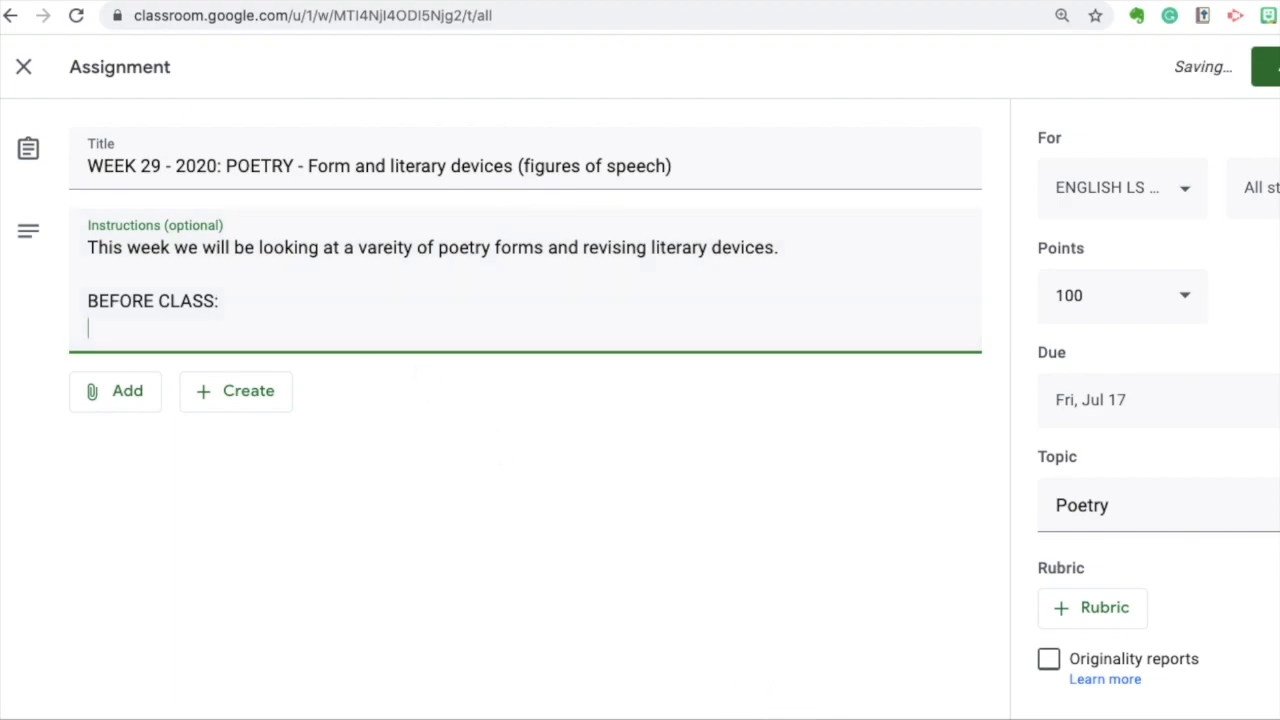
Copy the Macavity instruction from Notes and add it below "BEFORE CLASS:" as "Listen to the reading of the poem Macavity while following in the attached notes.".
key("super+Tab")
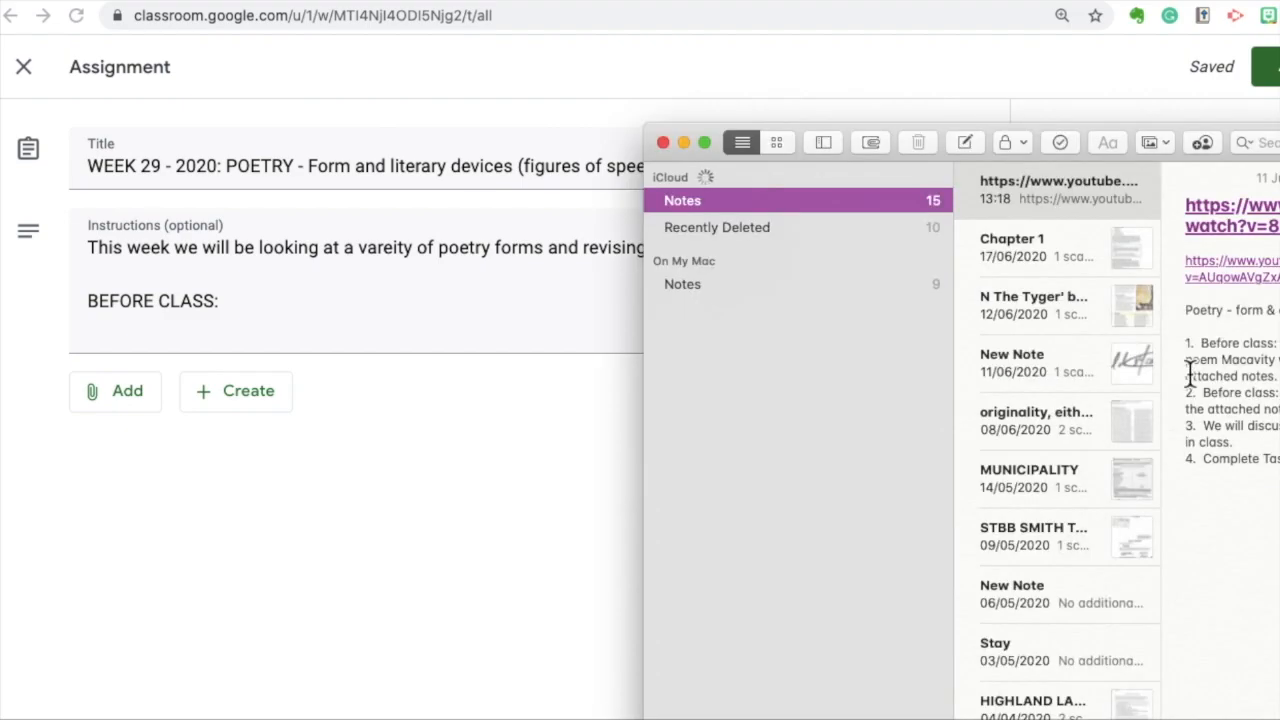
left_click(1270, 355)
left_click_drag(1270, 355, 1277, 376)
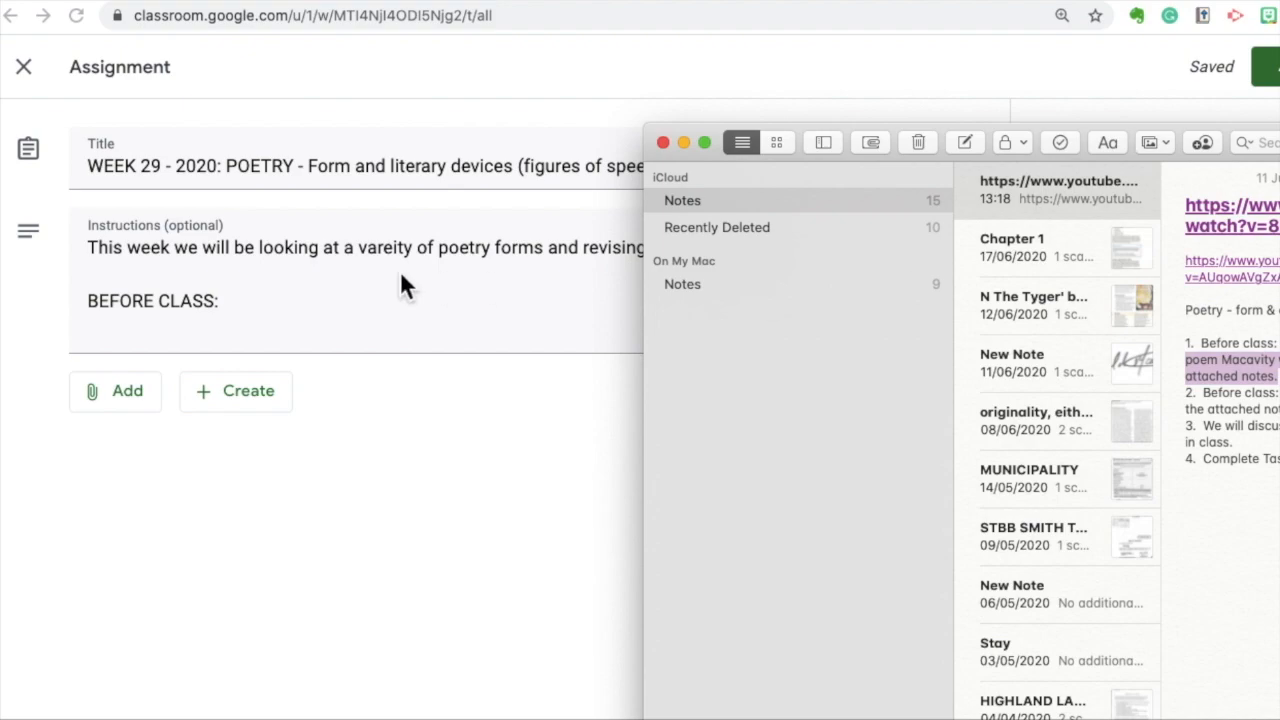
left_click(263, 305)
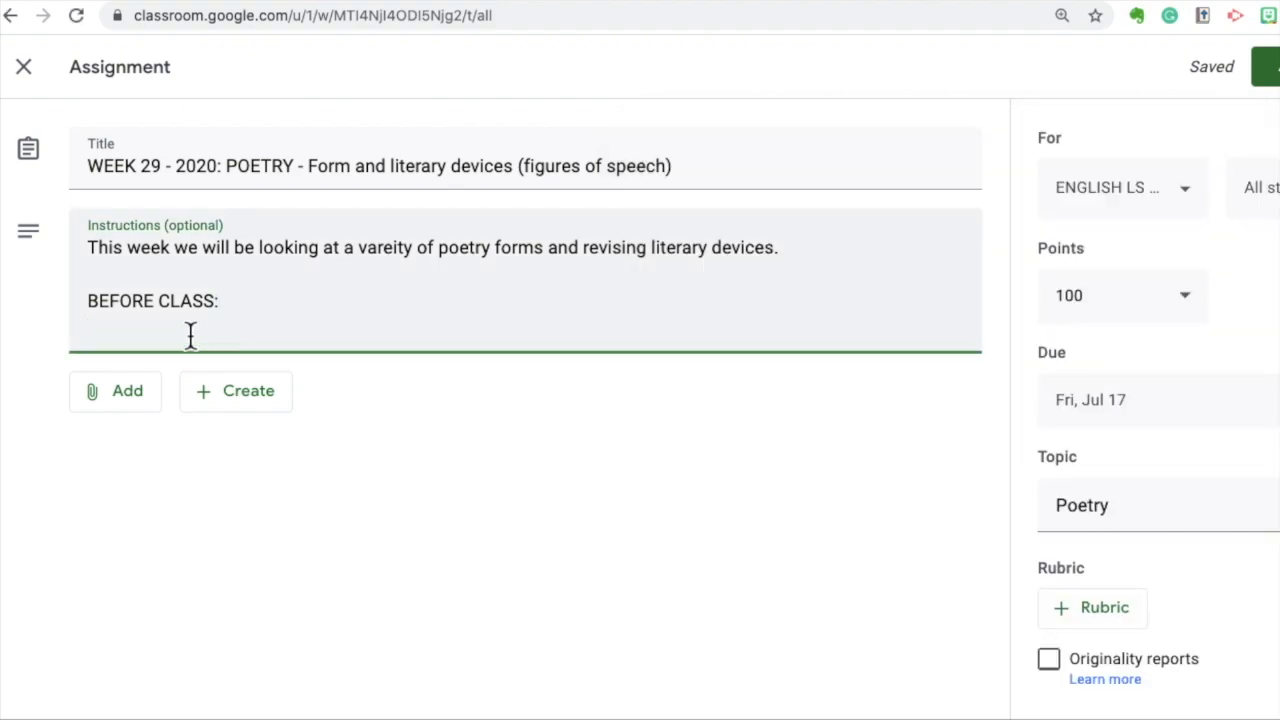
key("Return")
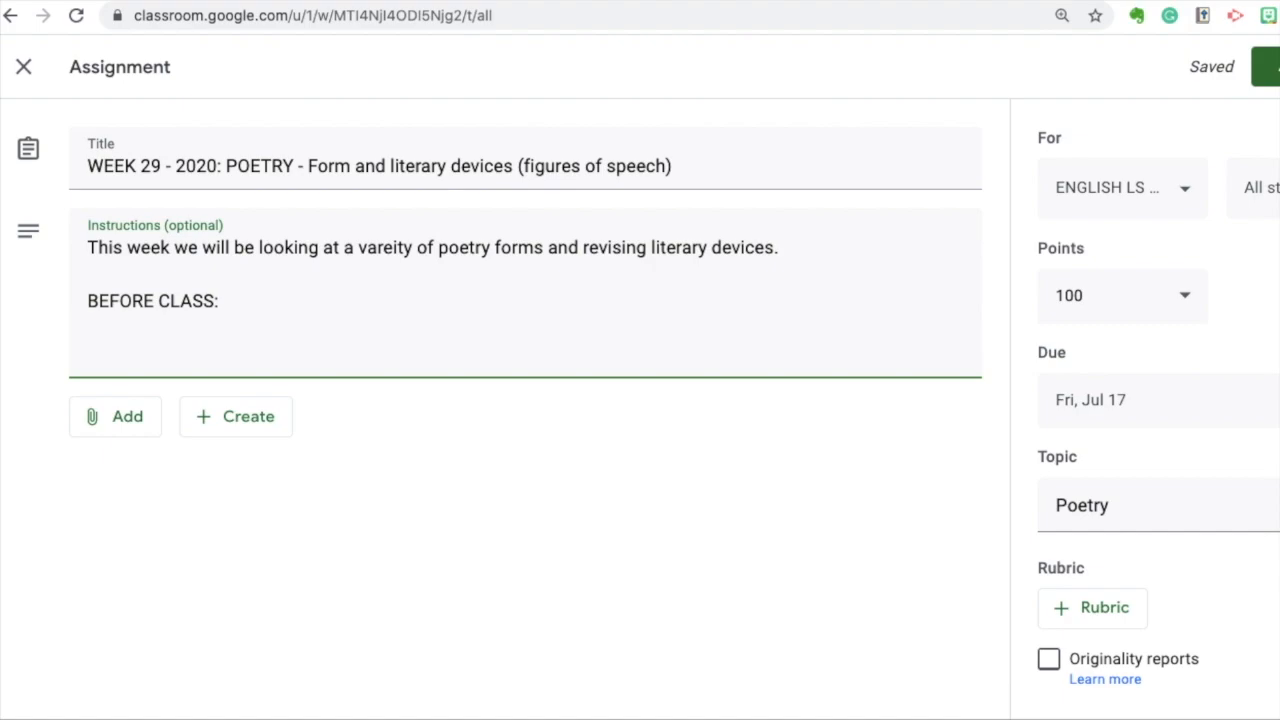
key("super+Tab")
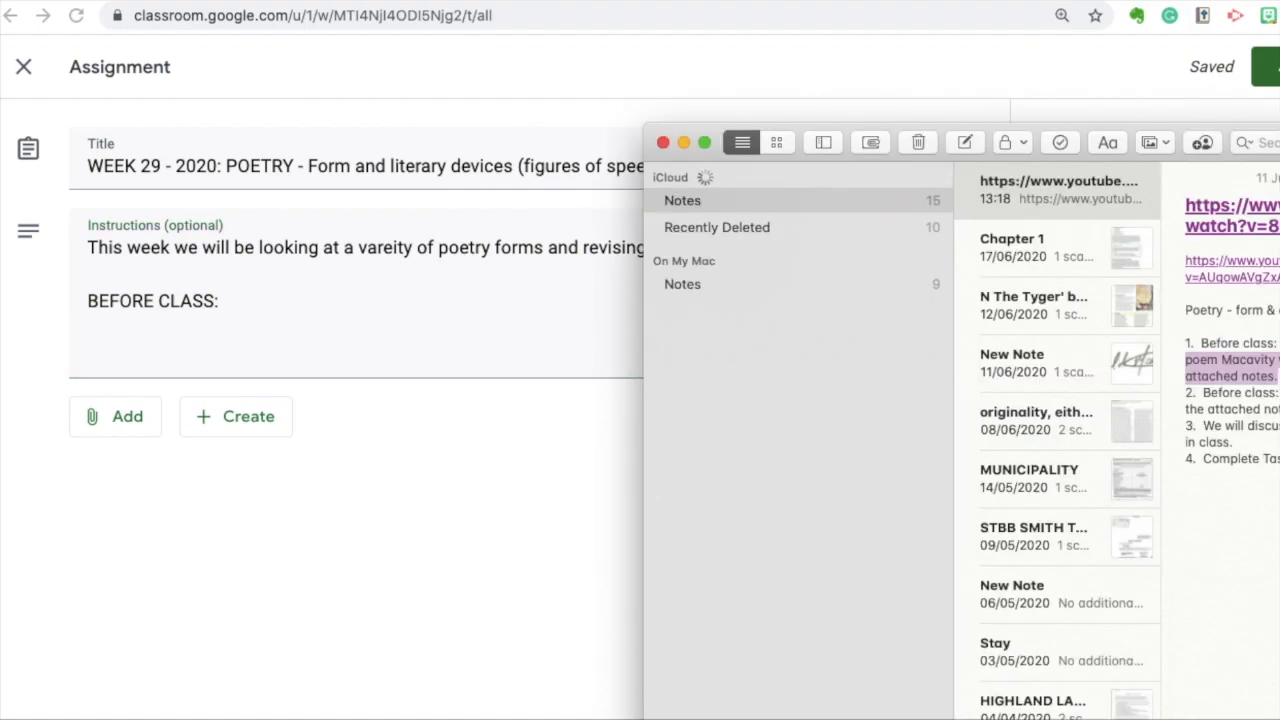
left_click(131, 333)
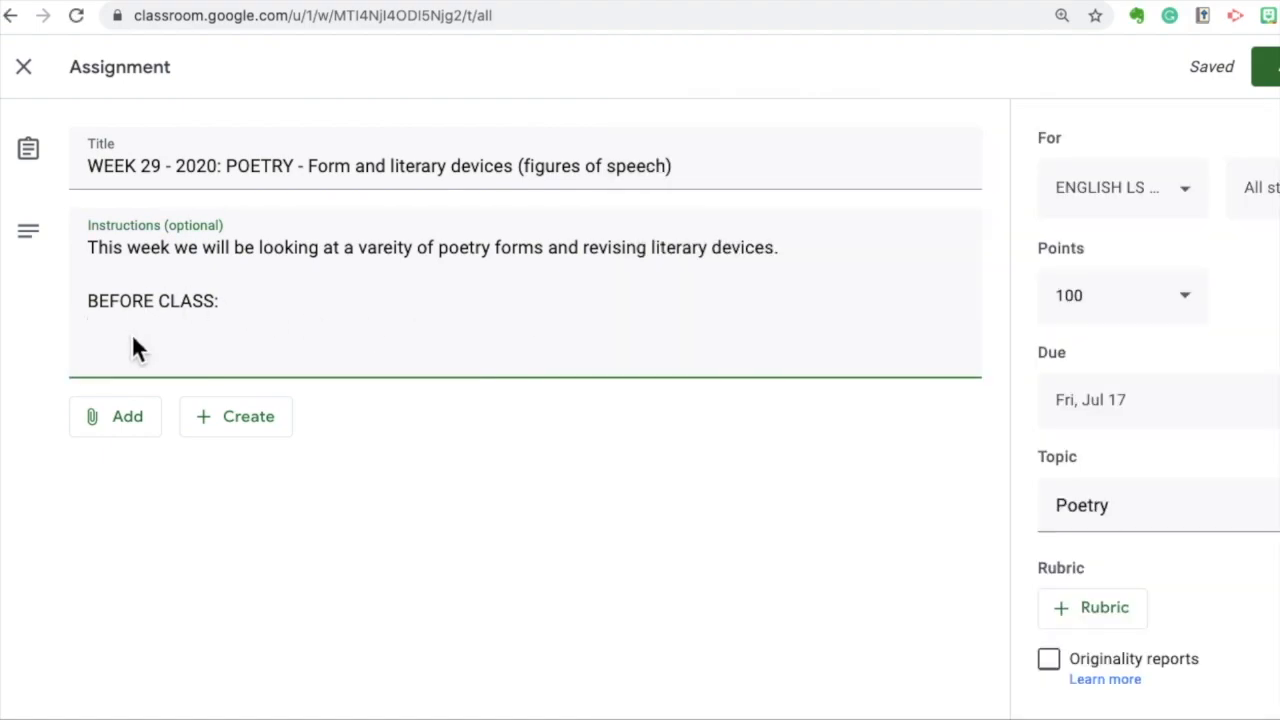
type("isten to the reading of the poem Macavity while following in the attached notes.")
left_click(88, 331)
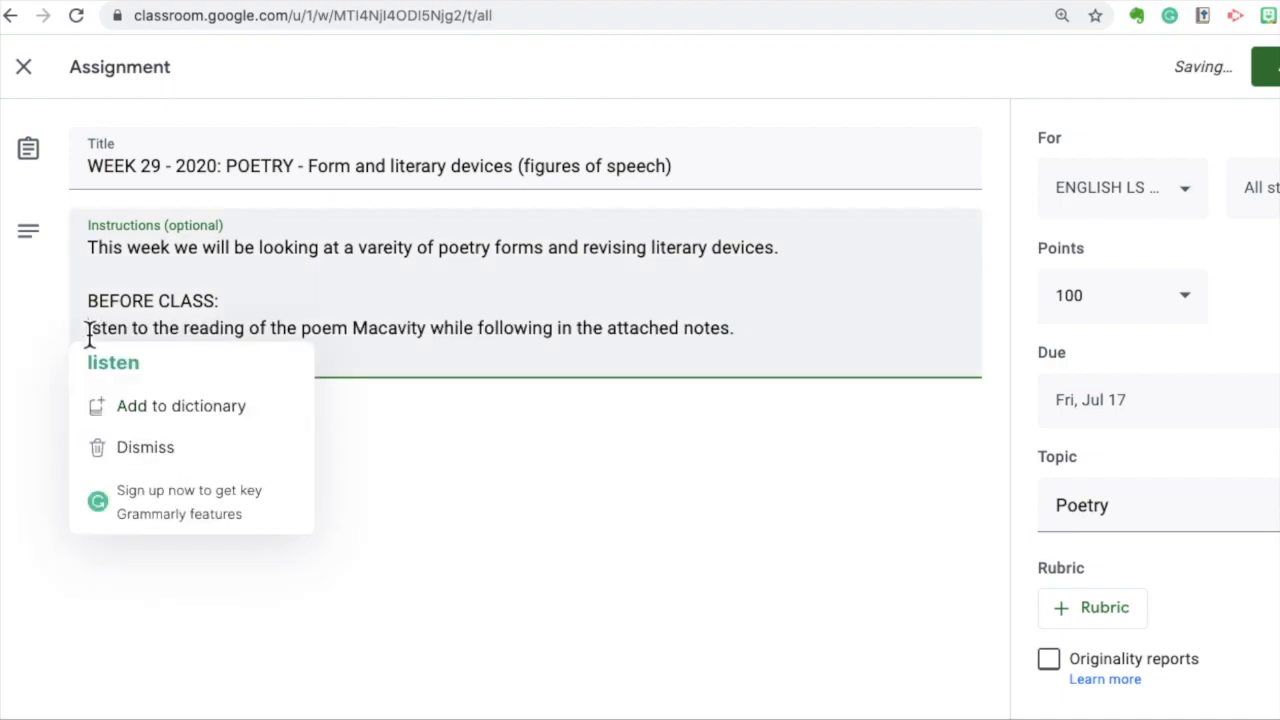
type("L")
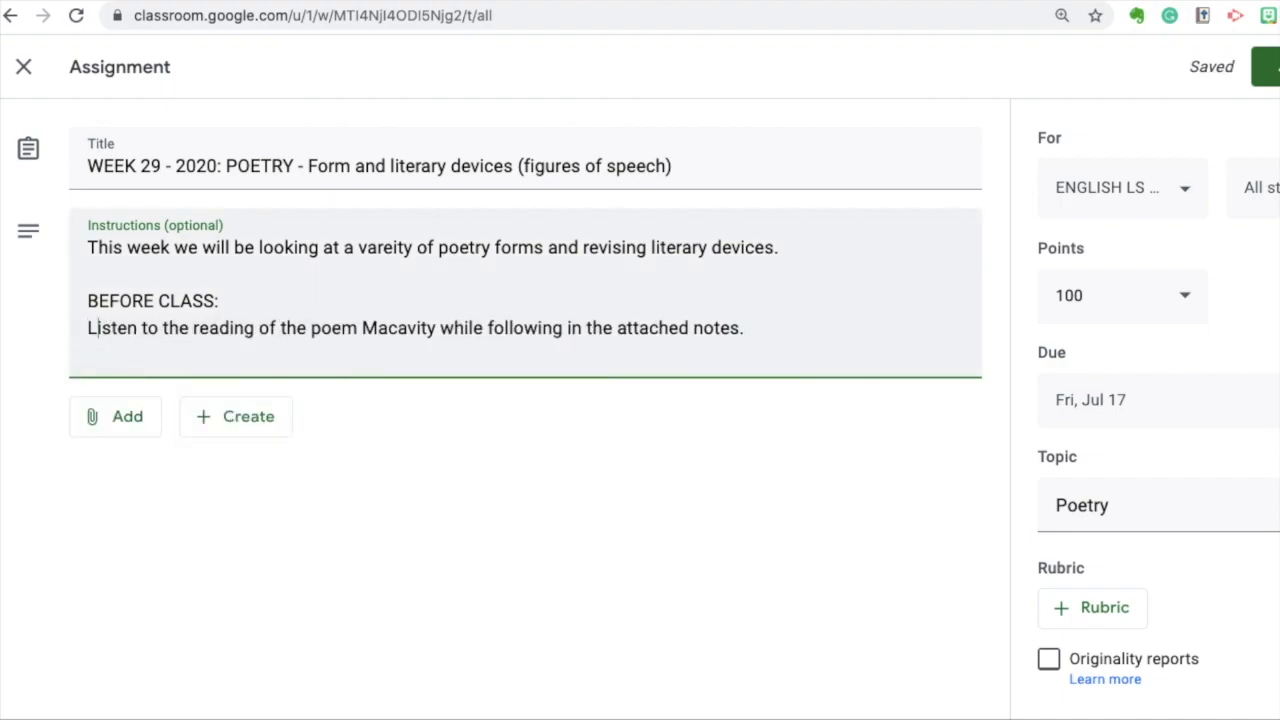
Number the Macavity line "1." and insert "(both files are below)" before its full stop.
left_click(89, 336)
type("1.")
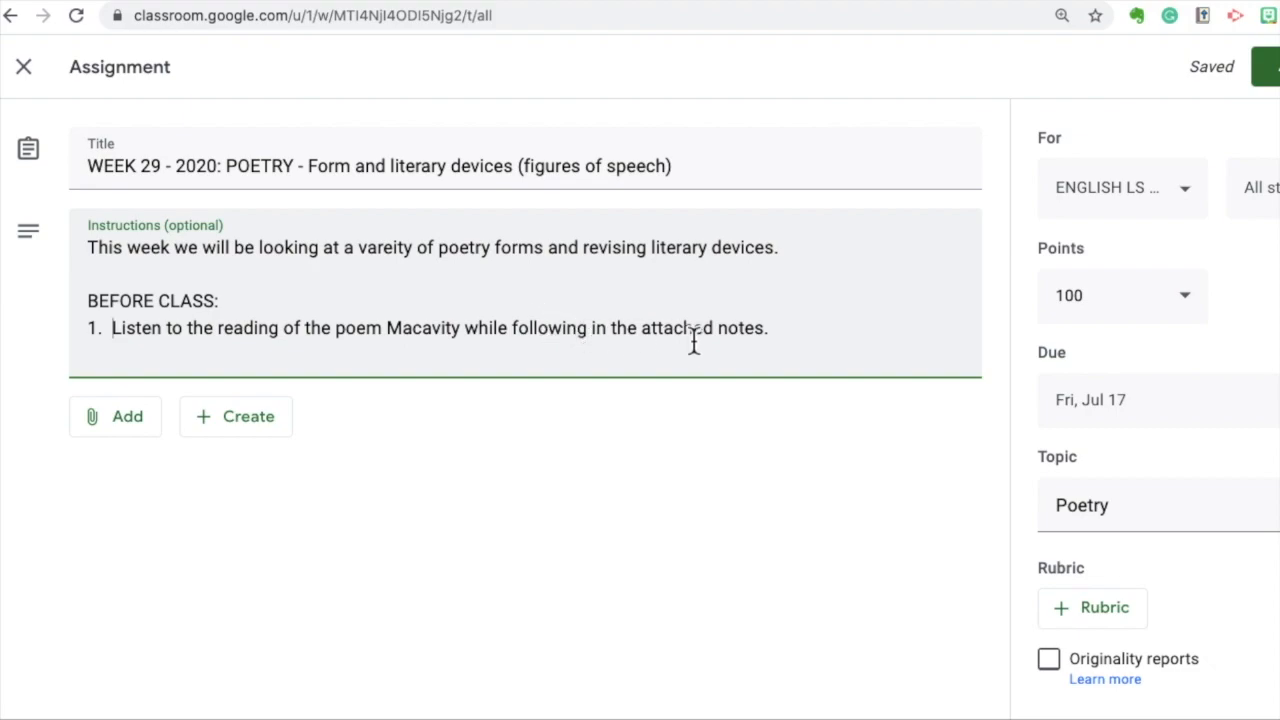
left_click(769, 336)
type("(both files are below)")
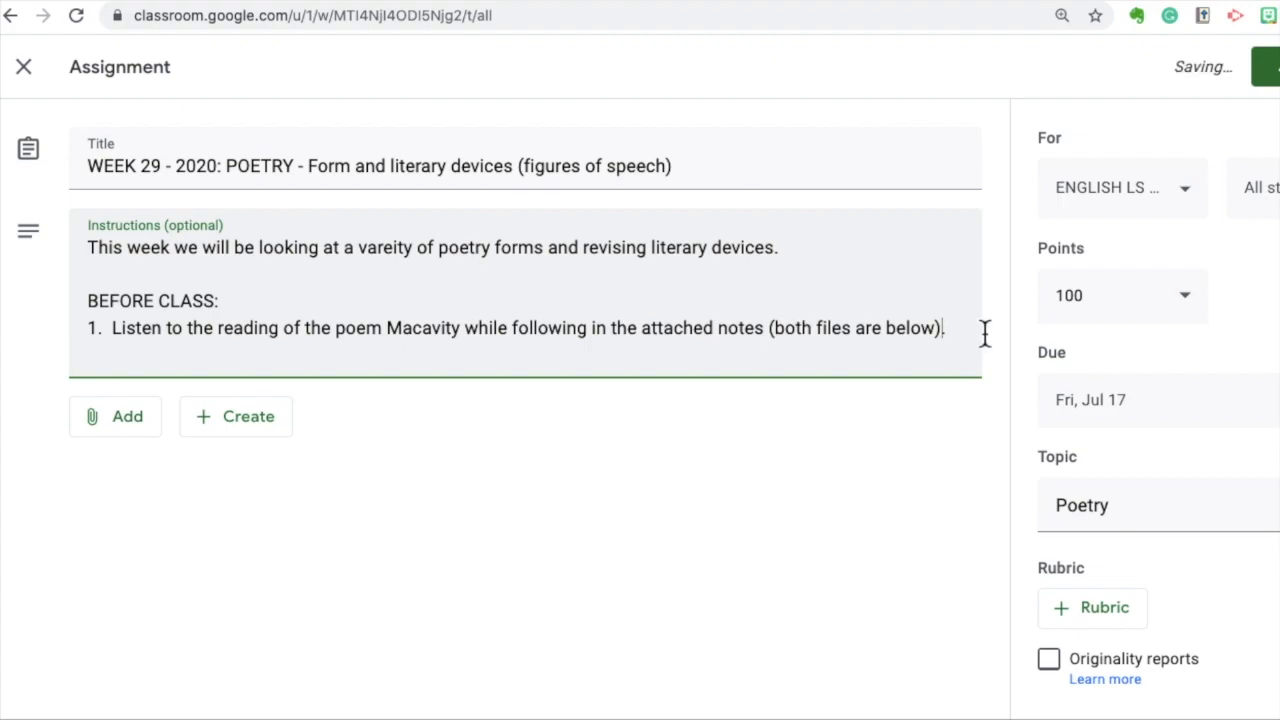
Copy the second before-class task from Notes and add it on a new line as "2. Complete Tasks 1, 2 & 3 in the attached notes.".
key("Return")
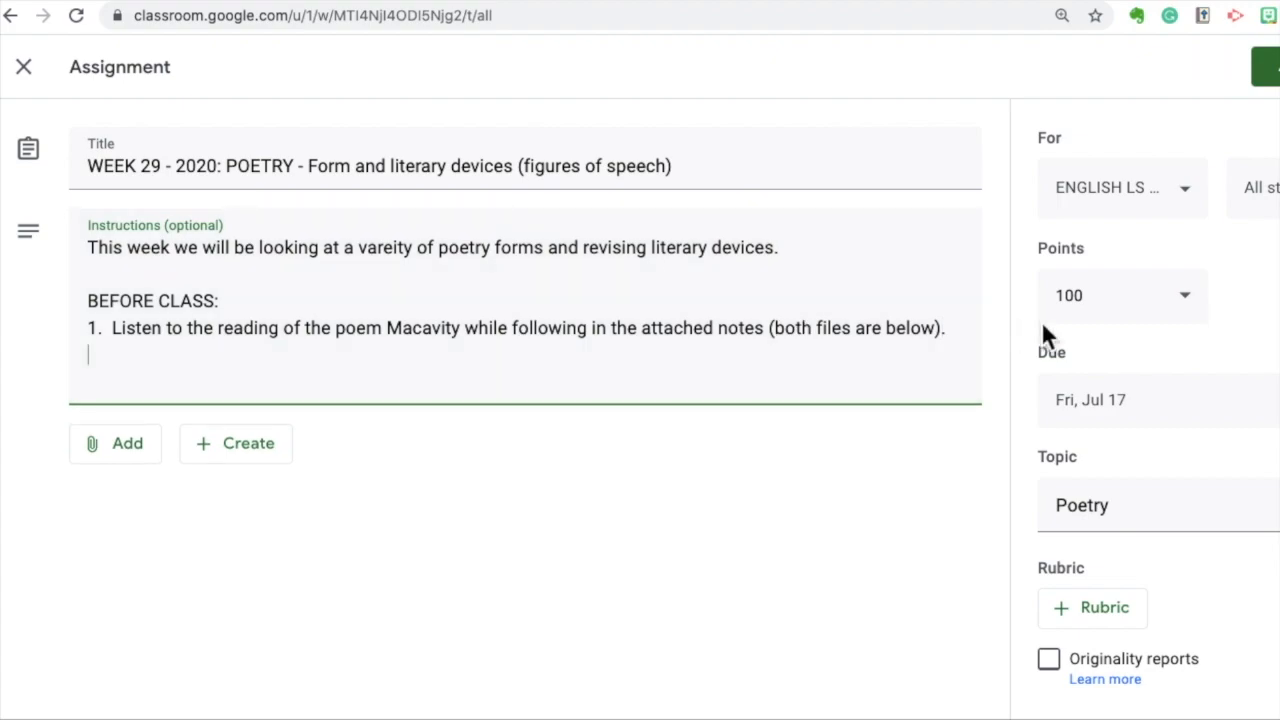
key("super+Tab")
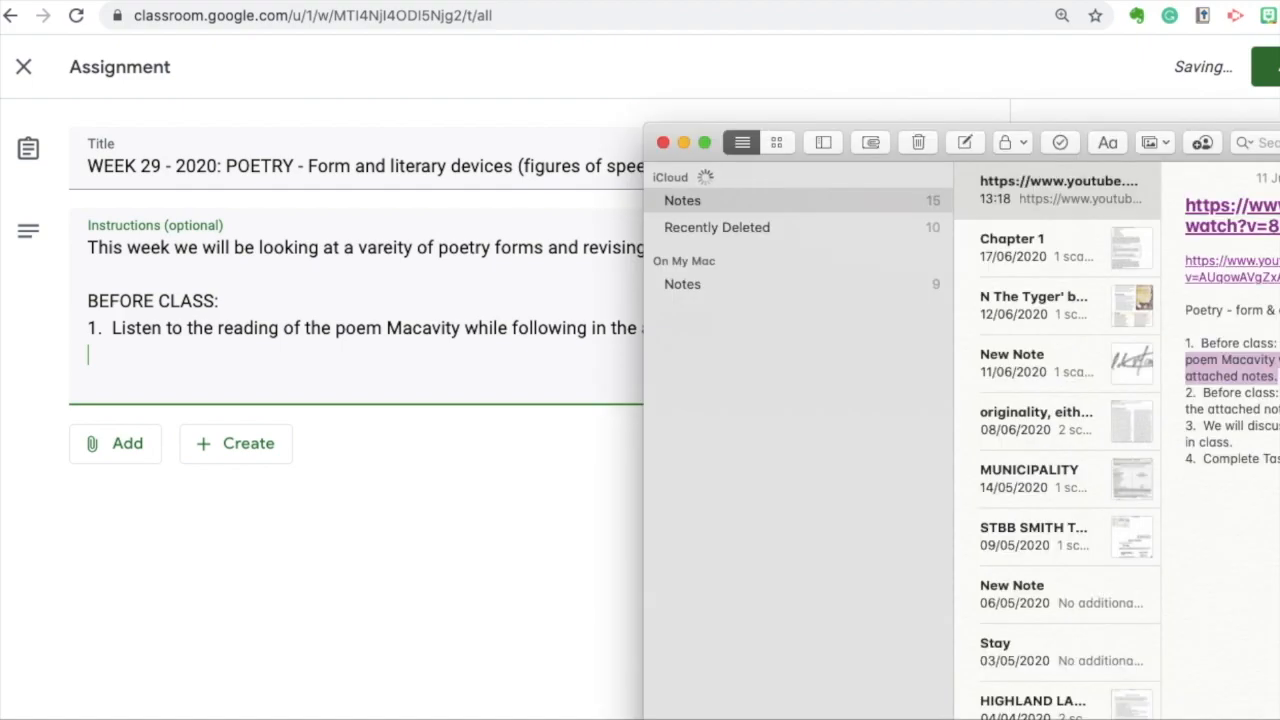
left_click_drag(1279, 393, 1279, 409)
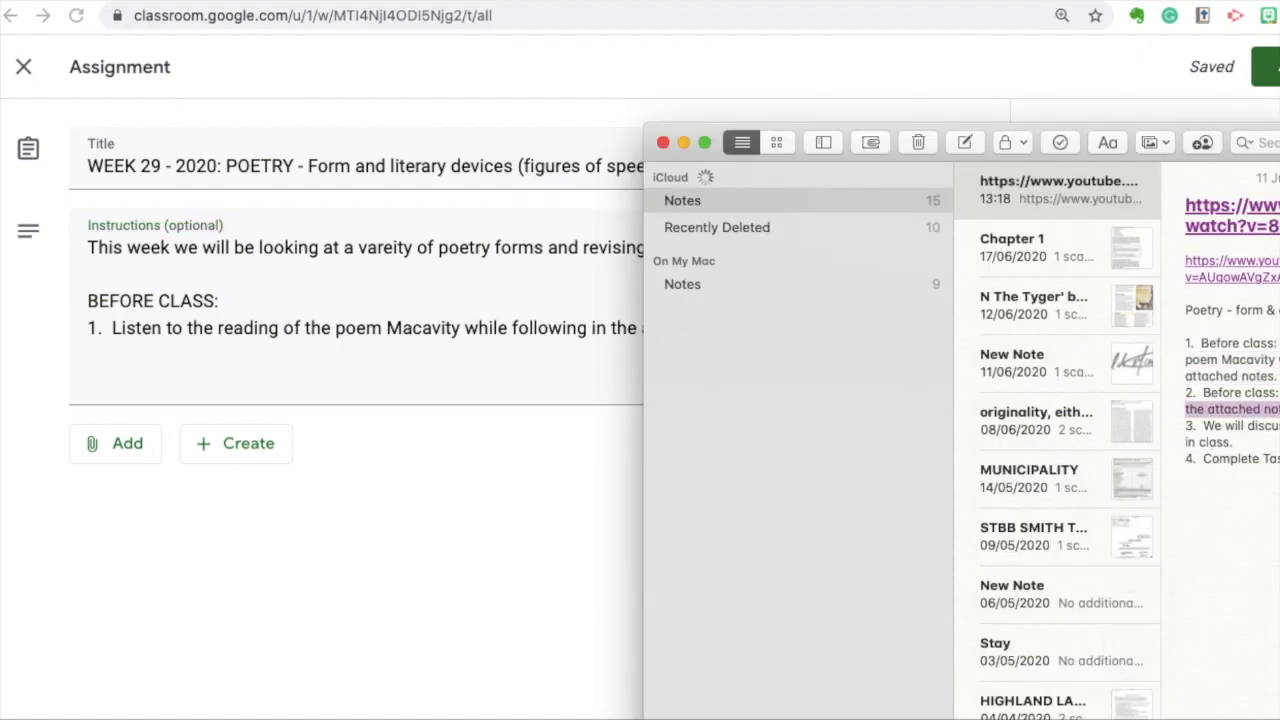
left_click(534, 355)
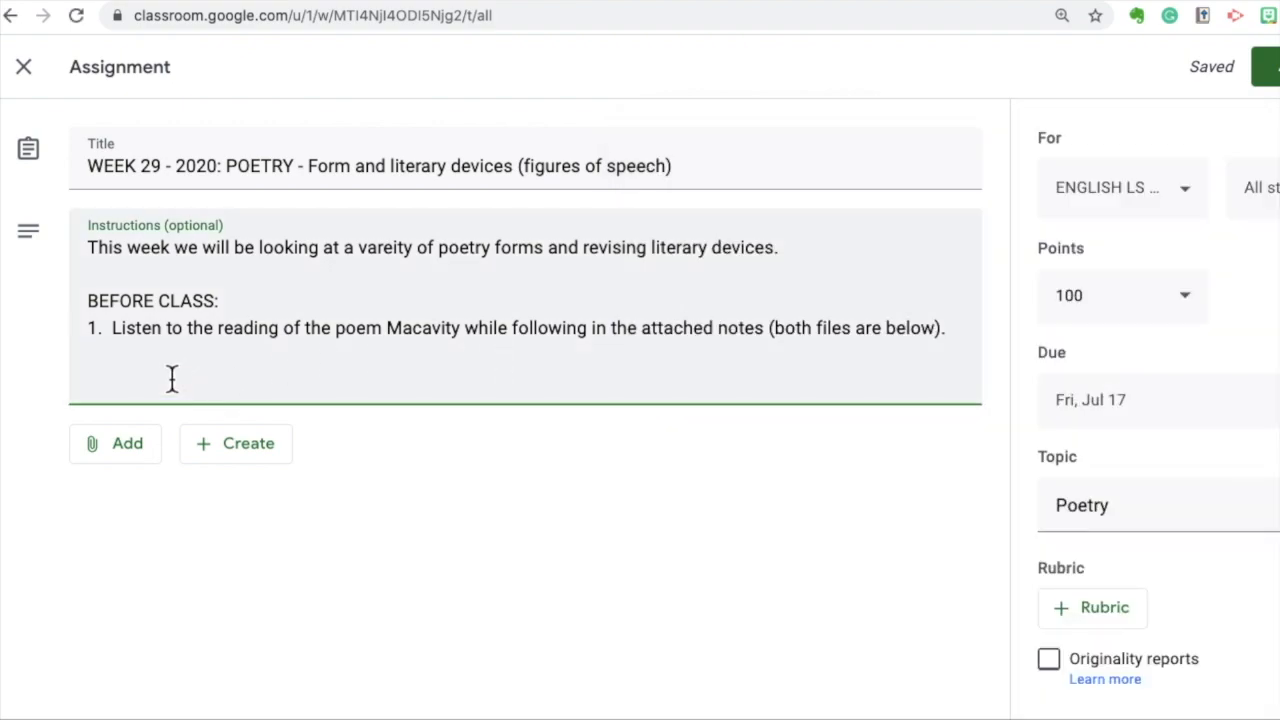
type("2.")
type("complete Tasks 1, 2 & 3 in the attached notes.")
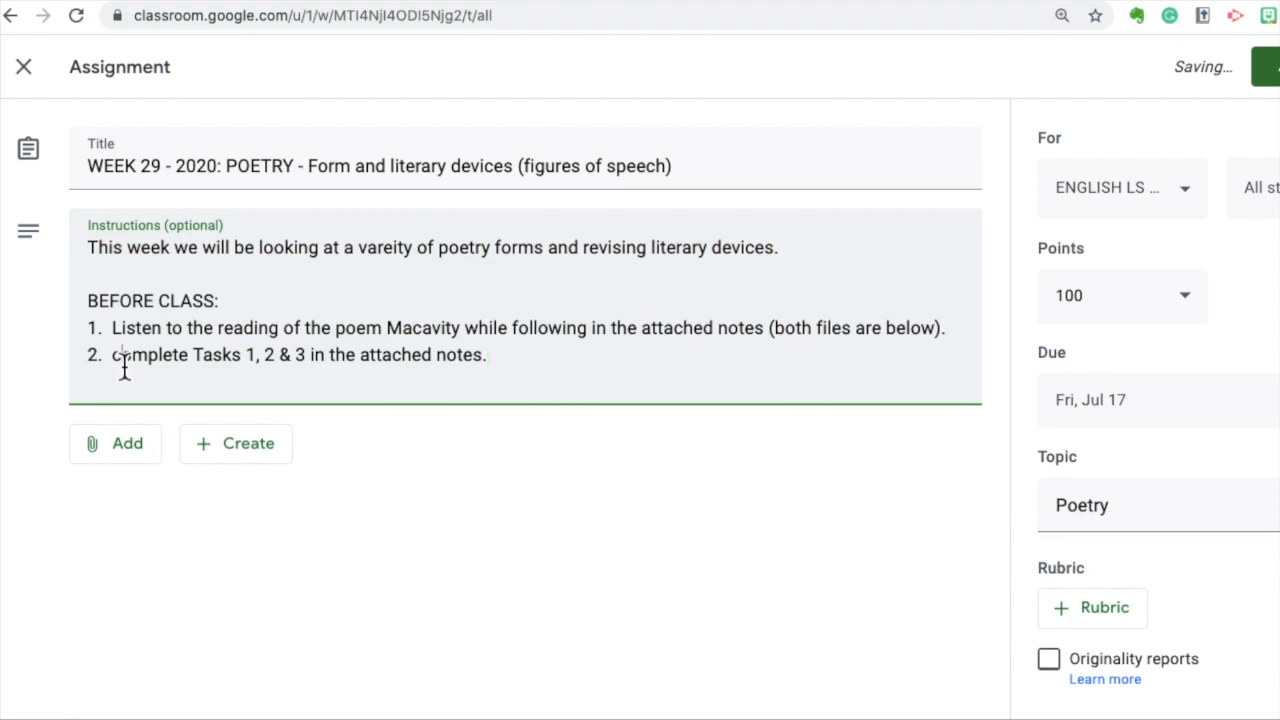
left_click(124, 360)
key("BackSpace")
type("C")
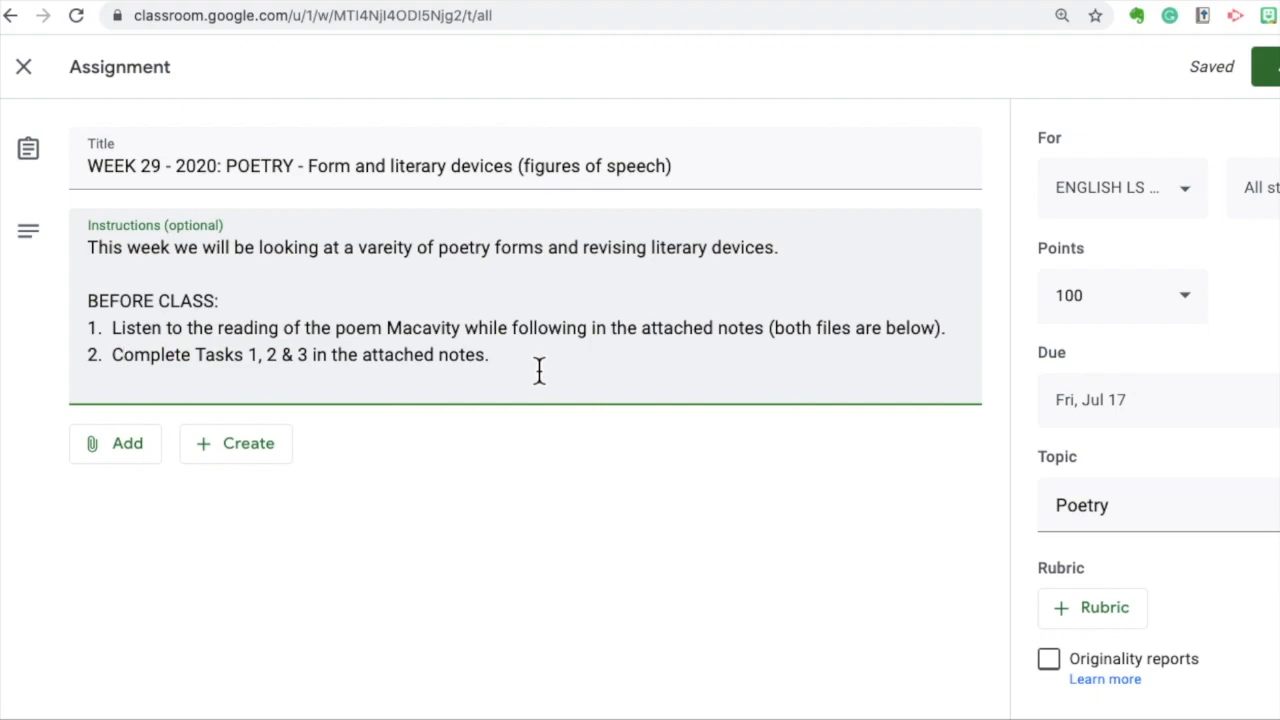
Add a "DURING CLASS:" heading after a blank line, with "1. We will discuss form and literary devices in class." copied from Notes below it.
left_click(505, 365)
key("Return")
key("Return")
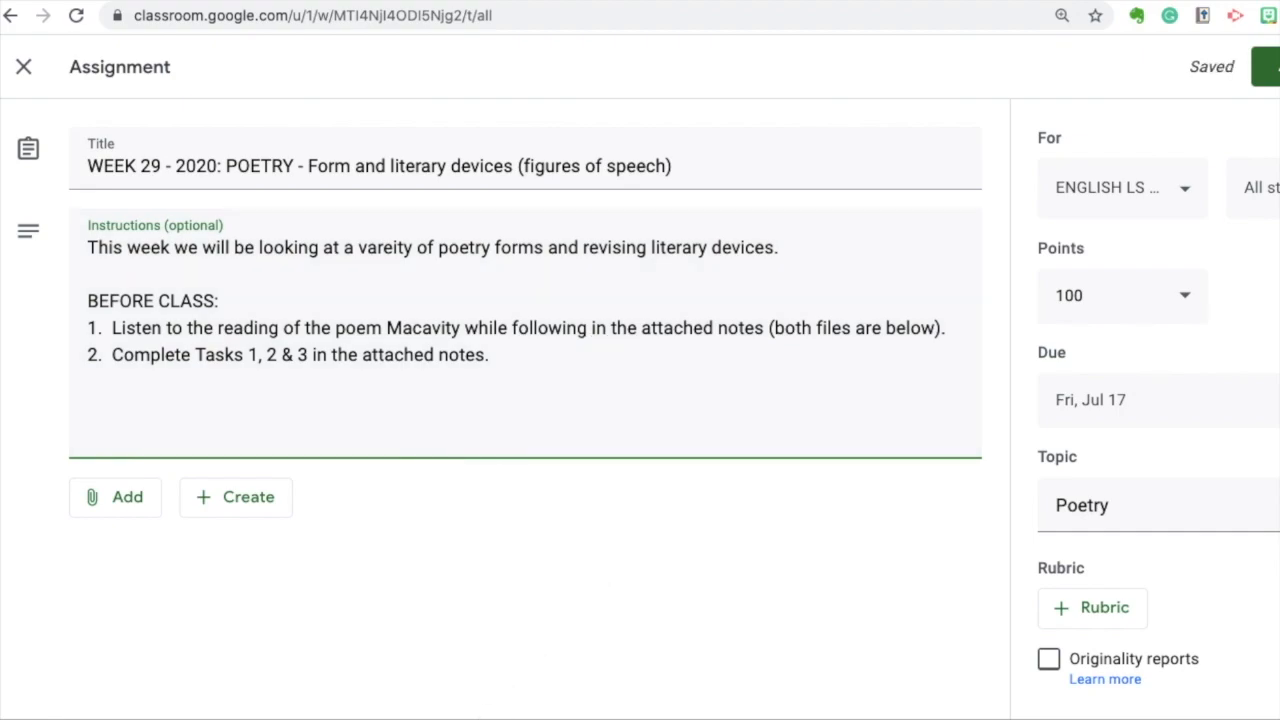
key("super+Tab")
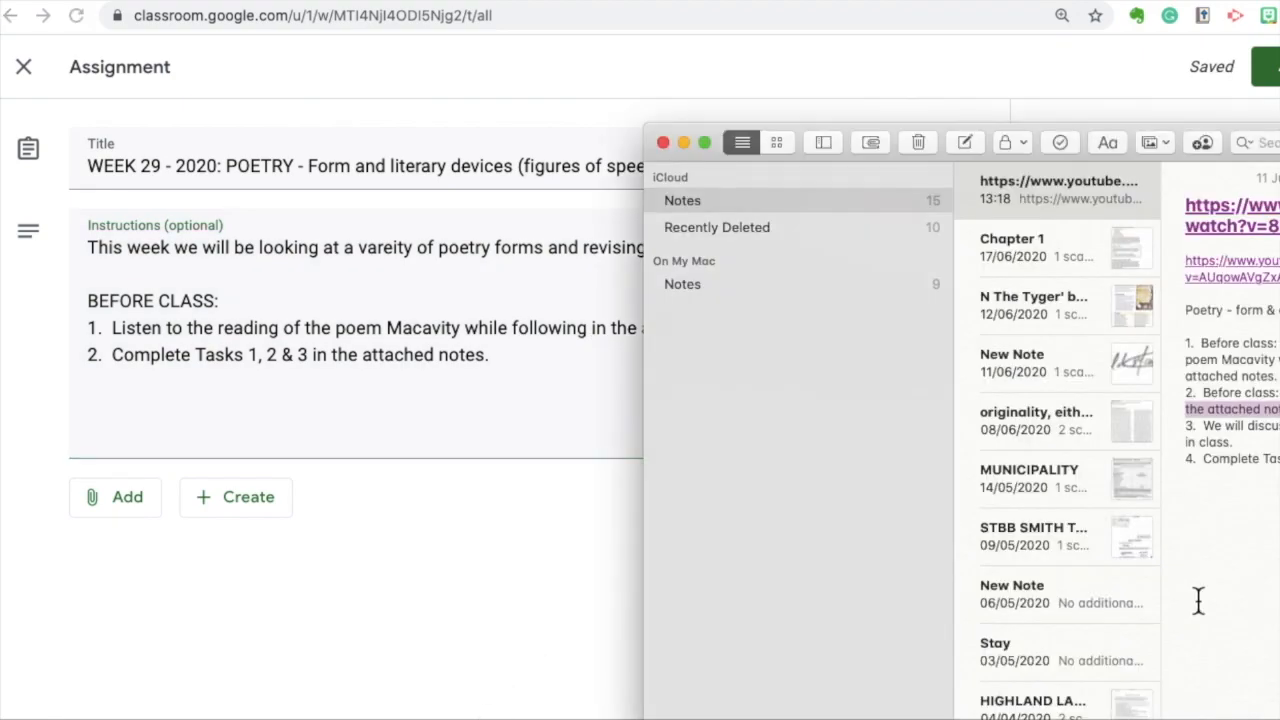
left_click(1207, 437)
triple_click(1207, 437)
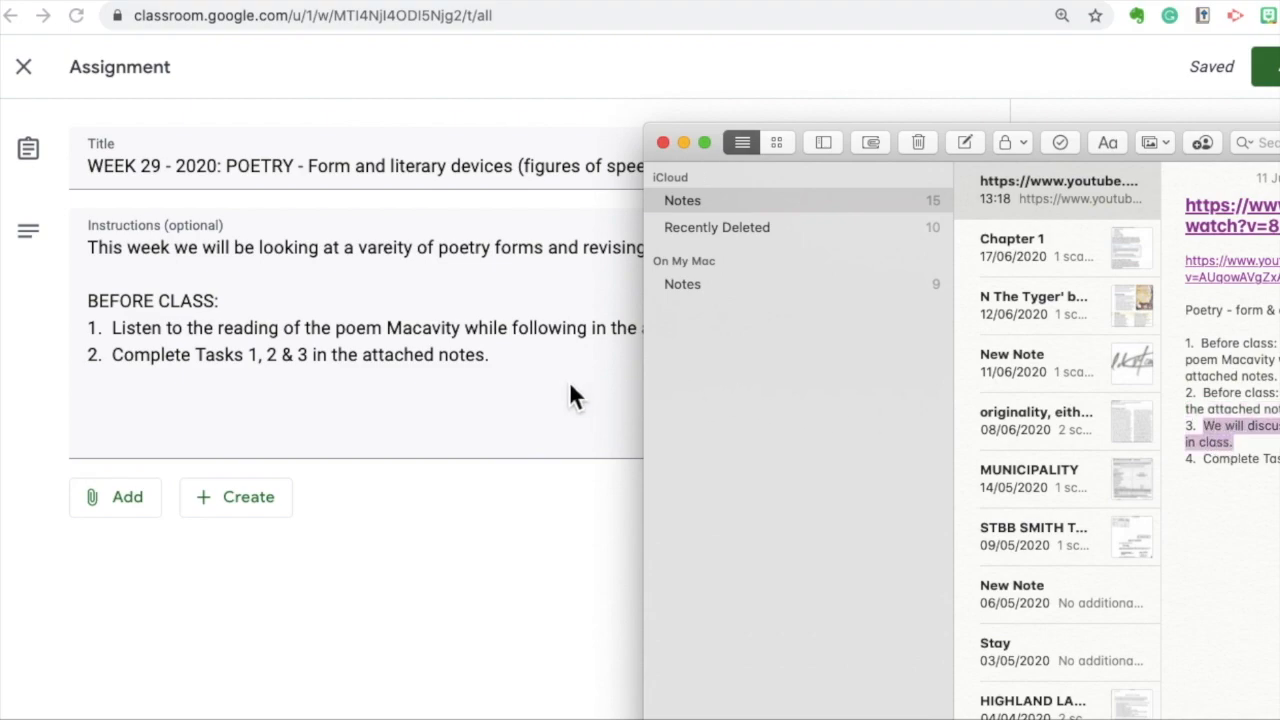
key("super+Tab")
type("DURING CLASS:")
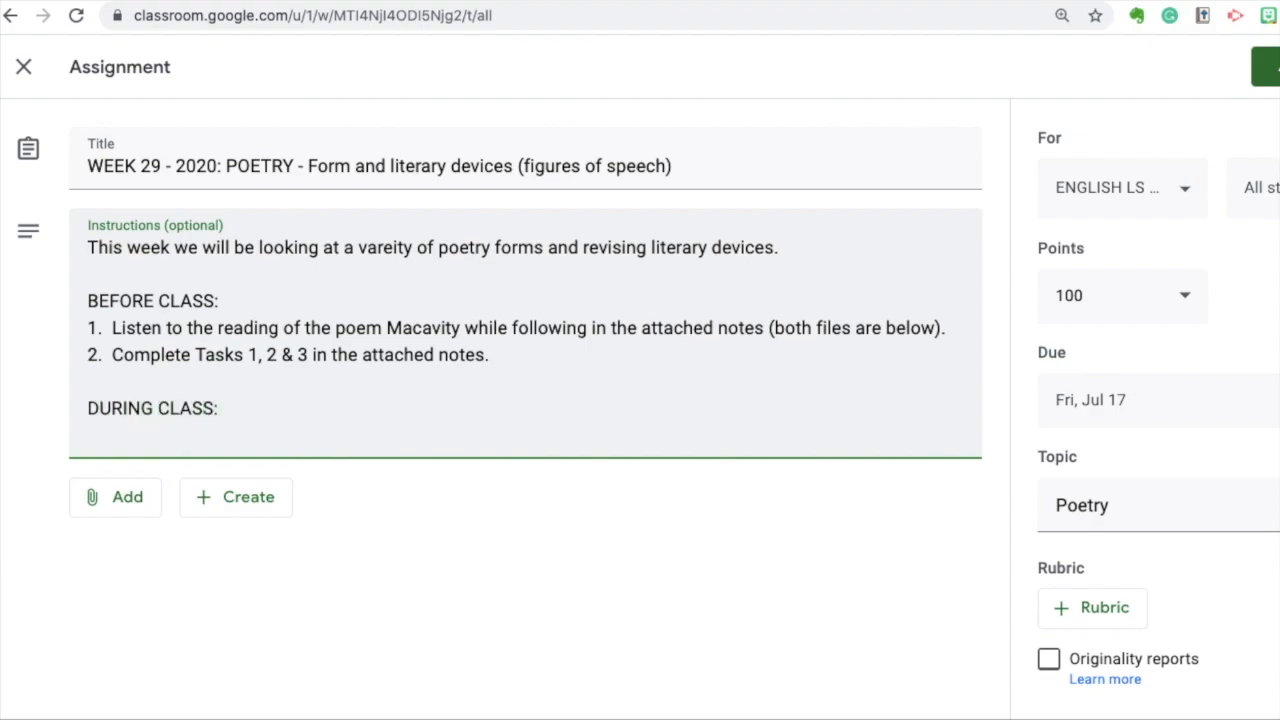
key("Return")
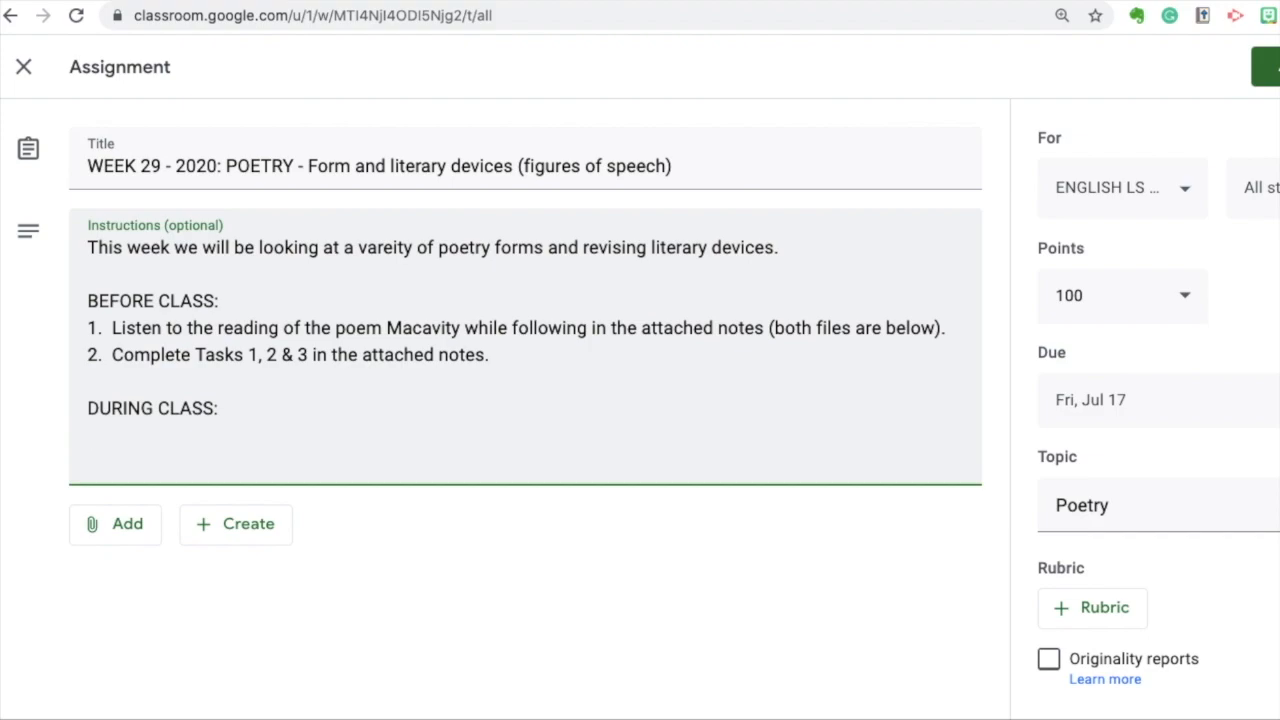
type("1. We will discuss form and literary devices in class.")
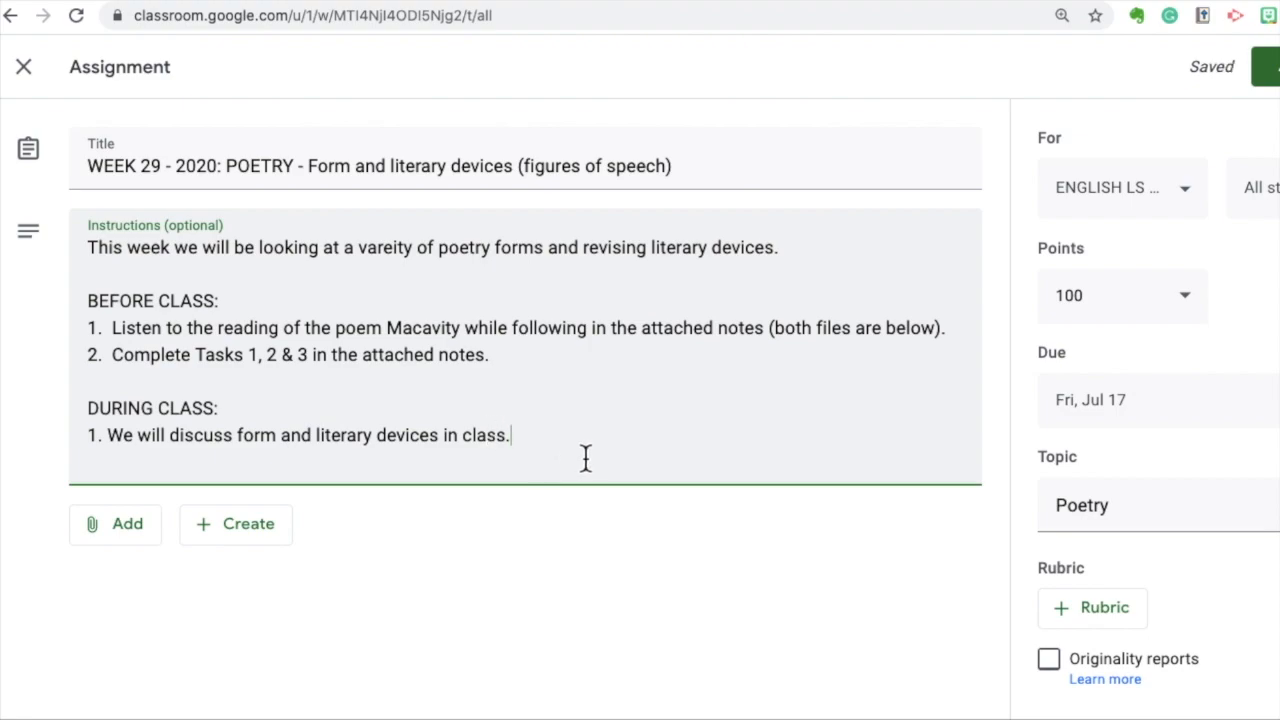
Add the second during-class item "2. We will look at examples." to the instructions.
key("Return")
type("2.  We will look at examples")
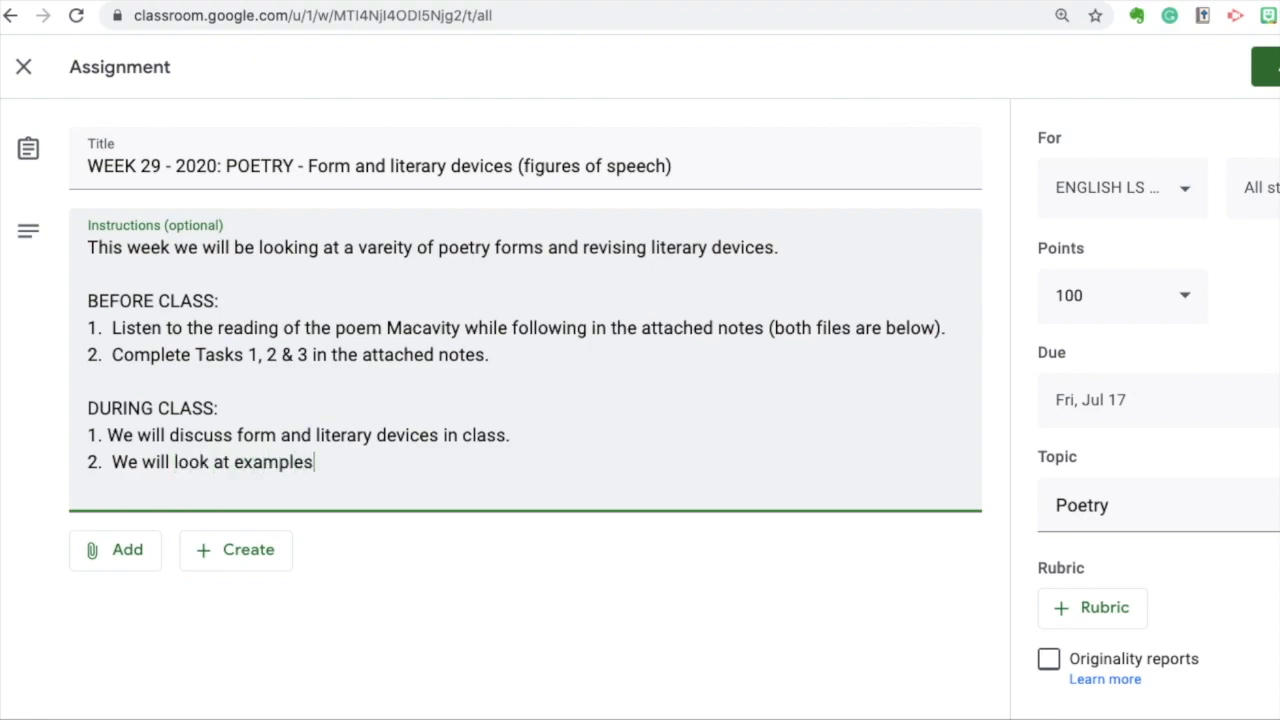
type(".")
Add a "HOMEWORK:" heading to the instructions, with a blank line above it and a new line below.
key("Return")
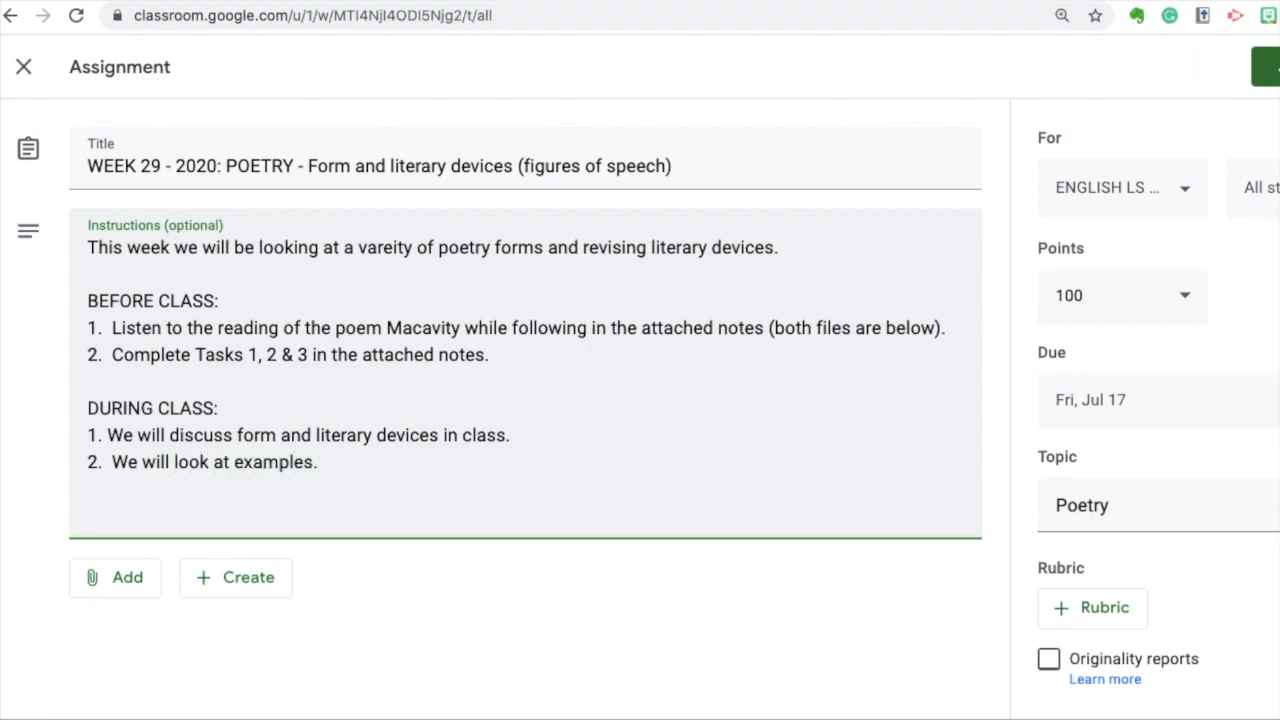
key("Return")
type("HOMEWORK:")
key("Return")
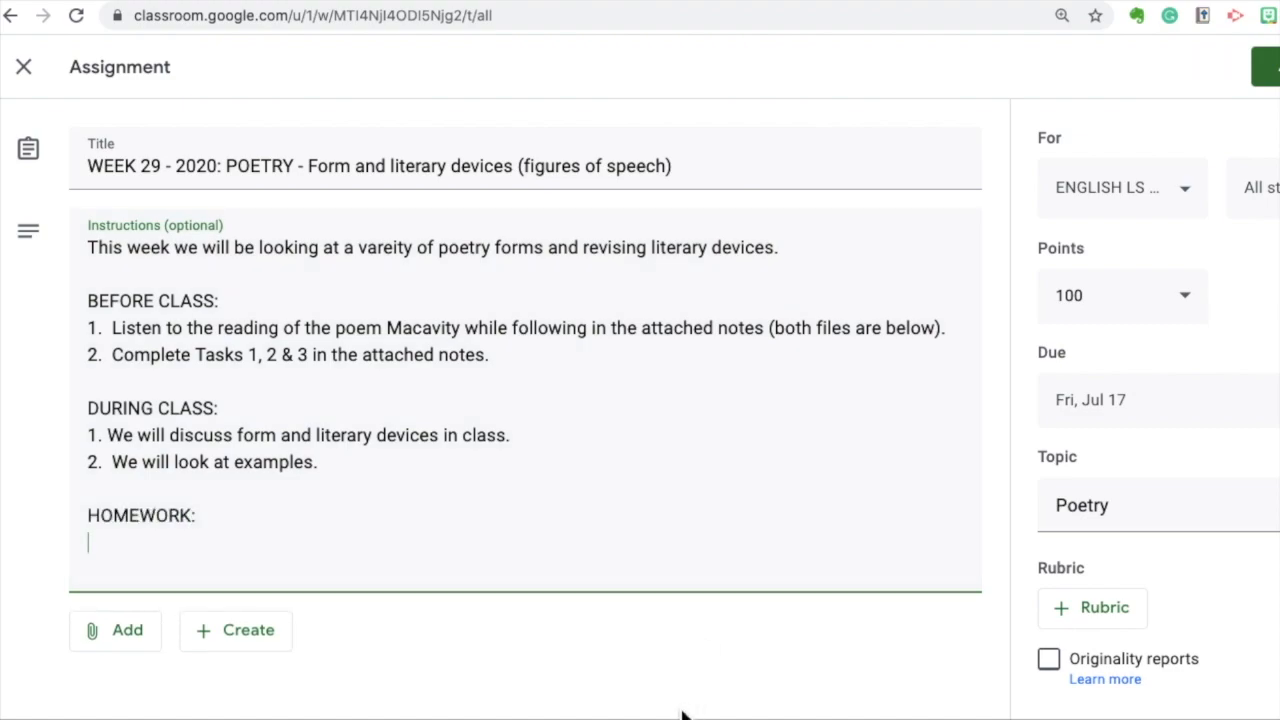
Add homework item "1. Complete Tasks 4, 5 & 6 for homework. Use the attached Google Doc for your answers.", copying its first sentence from Notes.
key("super+Tab")
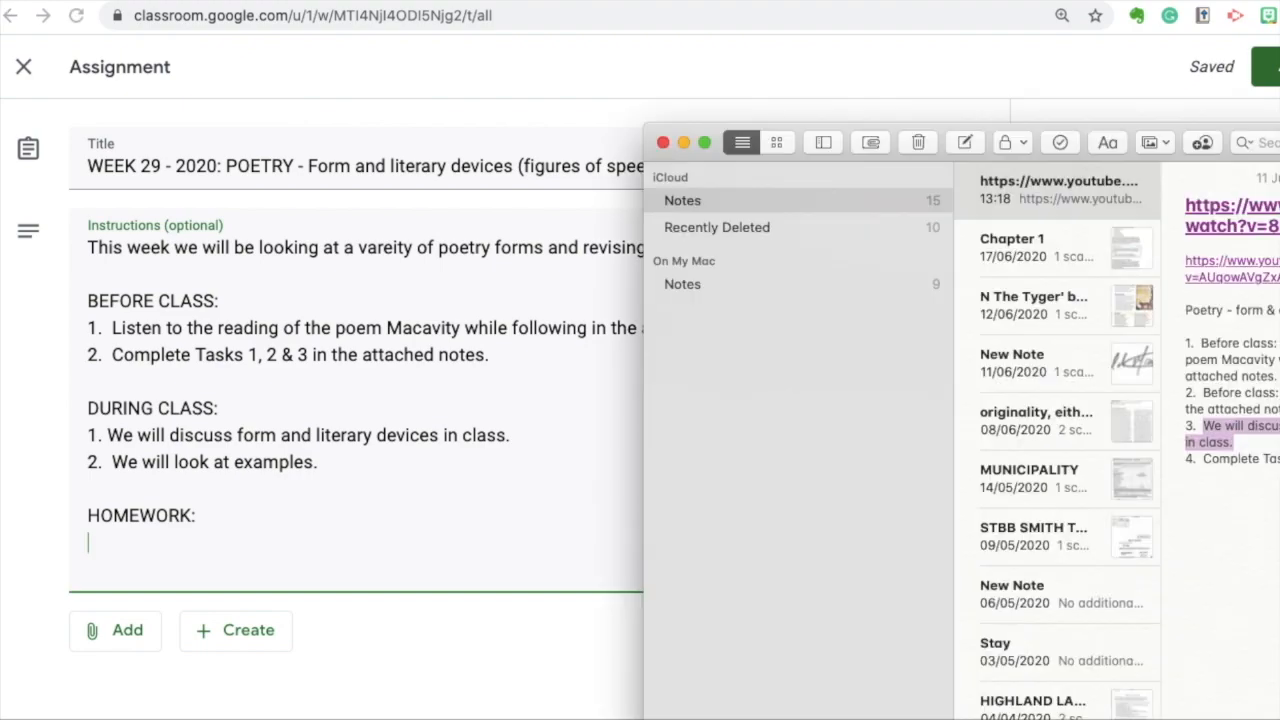
left_click(1208, 472)
left_click_drag(1203, 459, 1279, 460)
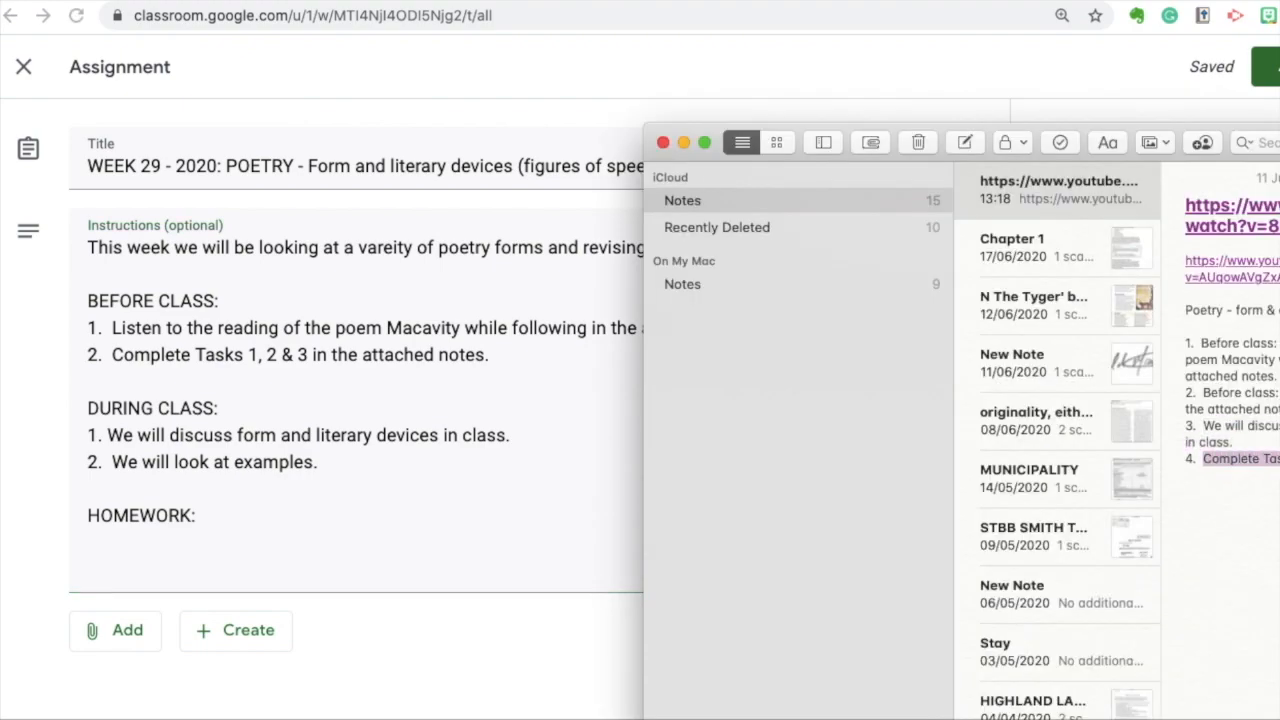
left_click(265, 517)
type("1.")
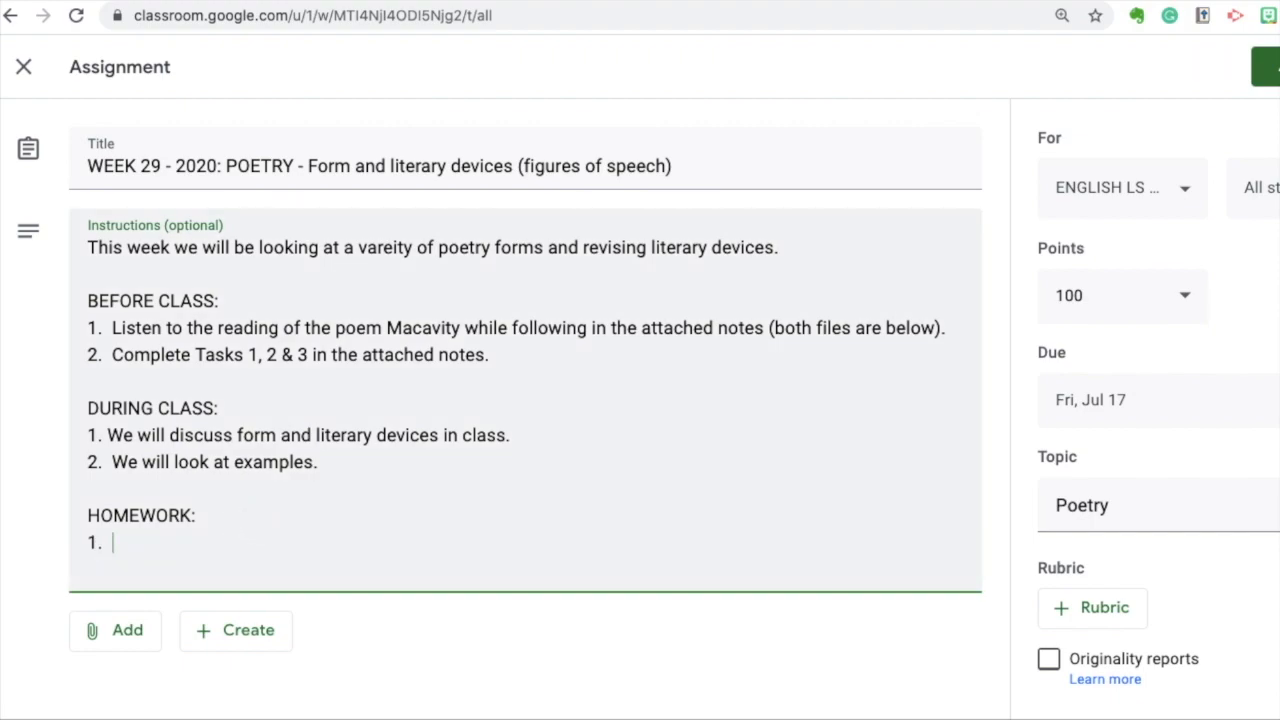
type("Complete Tasks 4, 5 & 6 for homework.")
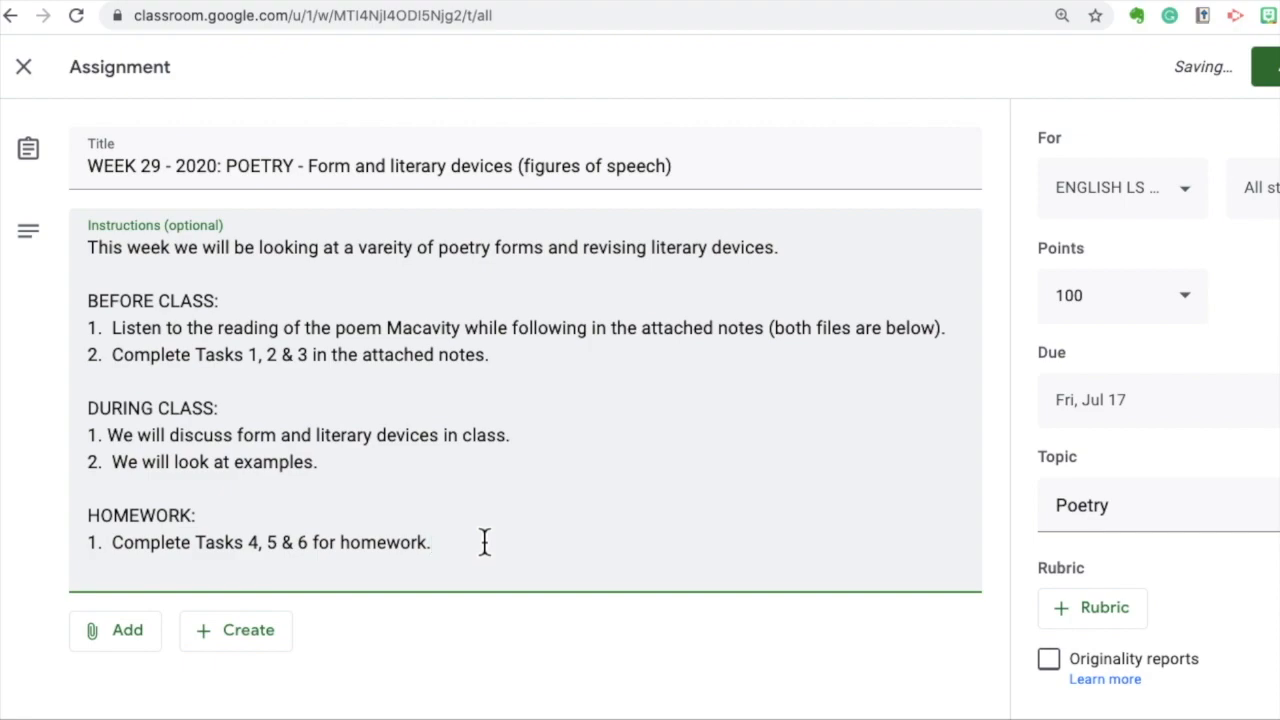
type("Use the attached d Goog")
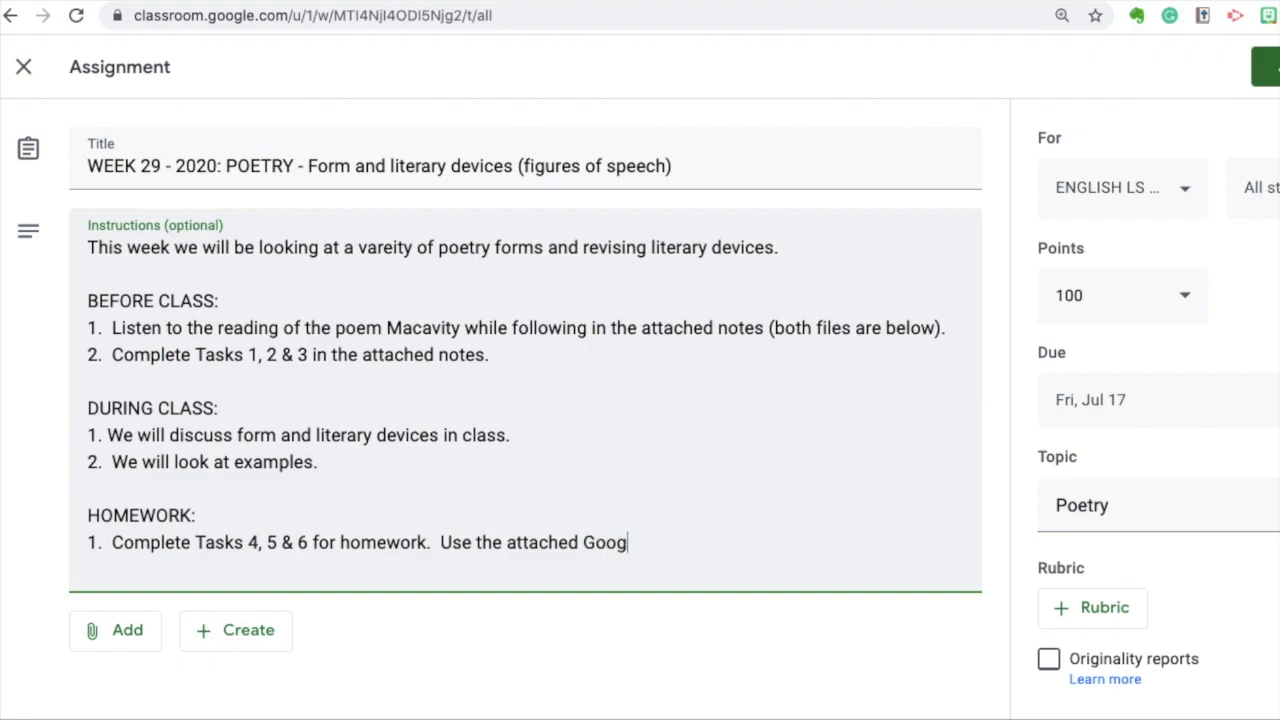
type("le Doc for your answers.")
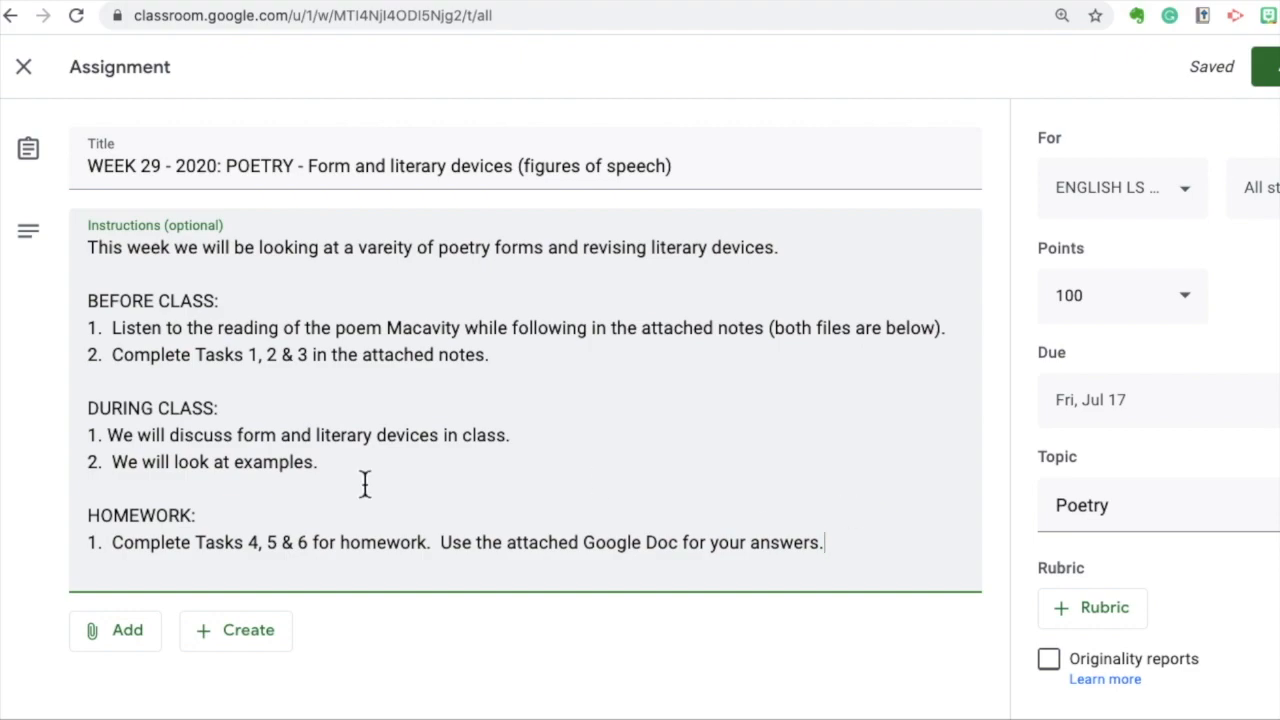
left_click(145, 644)
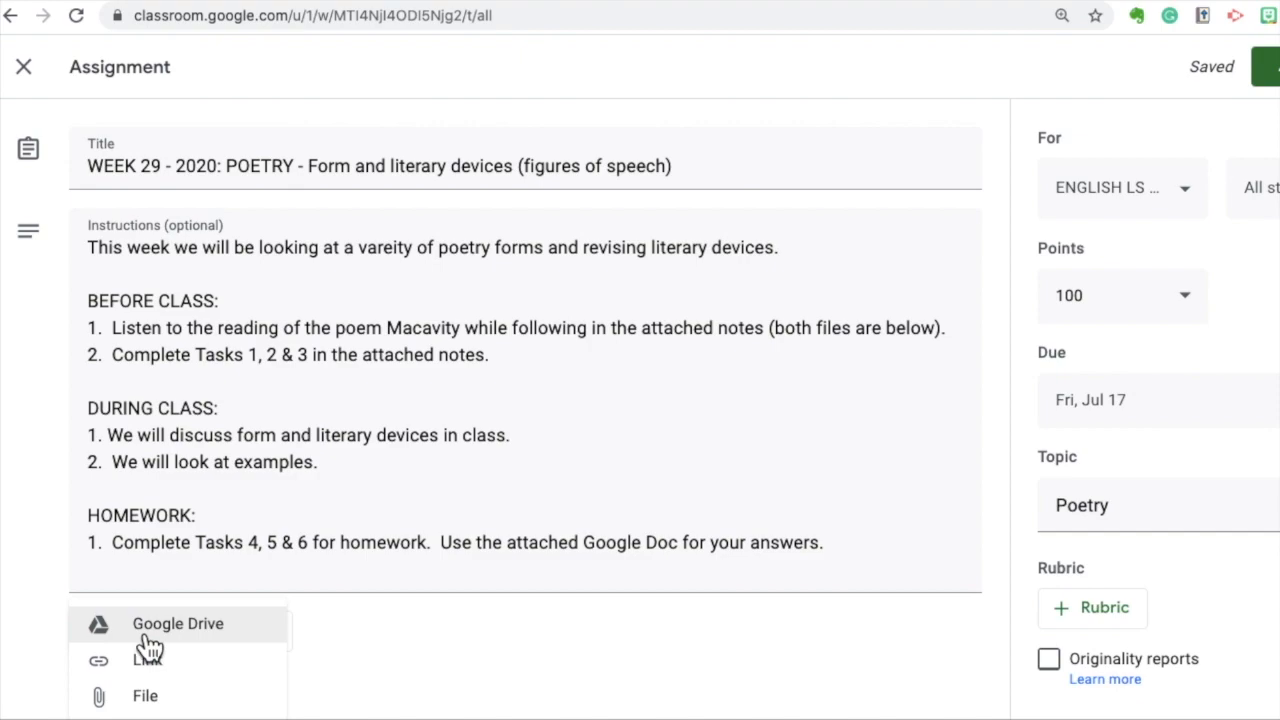
left_click(153, 670)
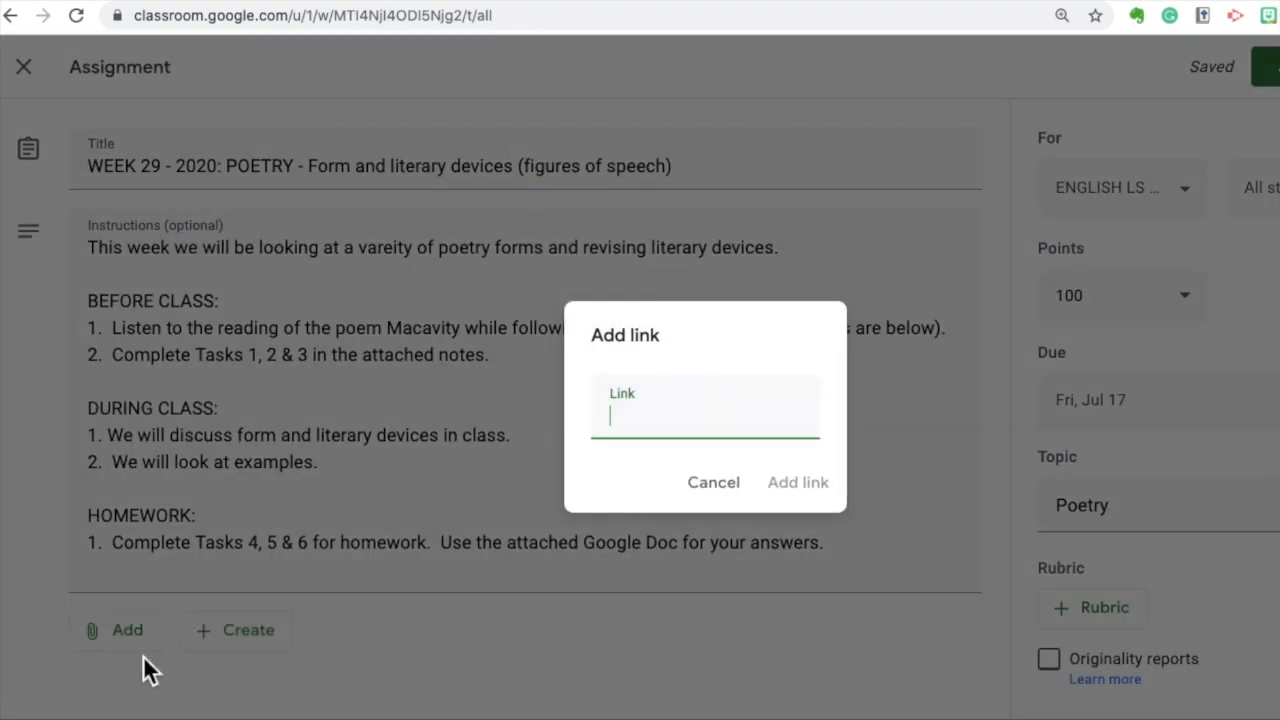
key("super+Tab")
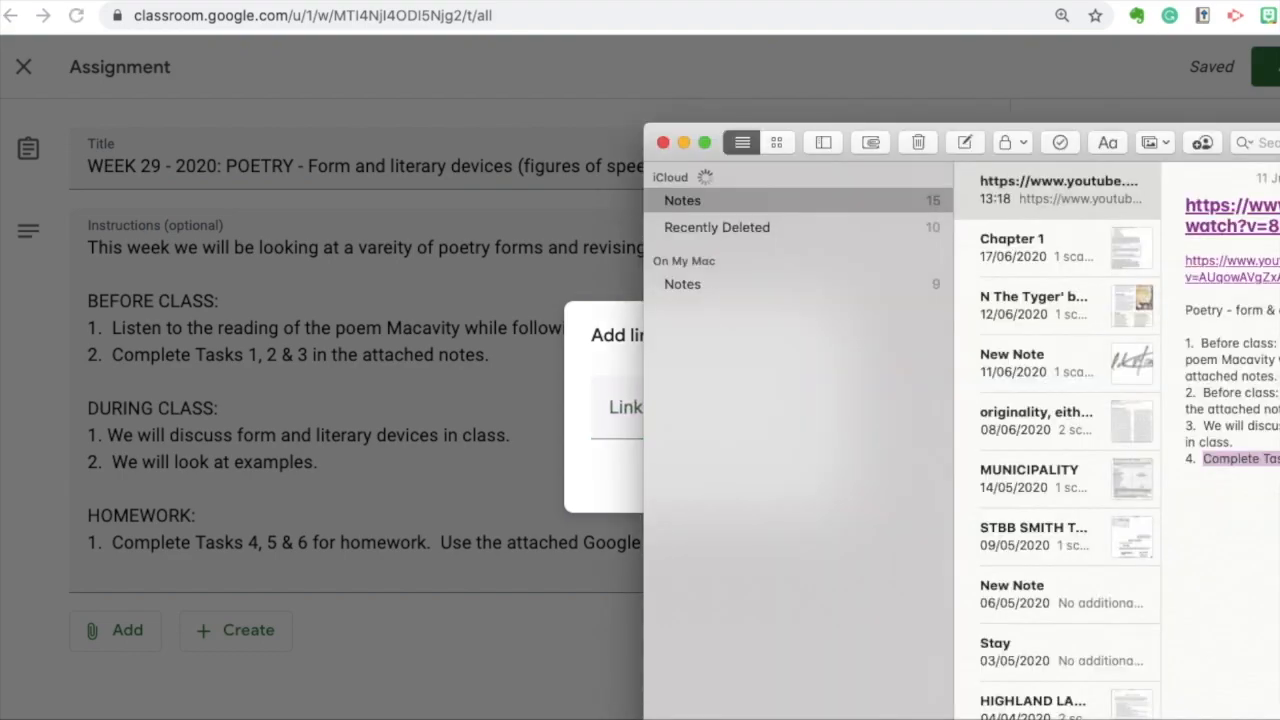
left_click_drag(1278, 277, 1188, 270)
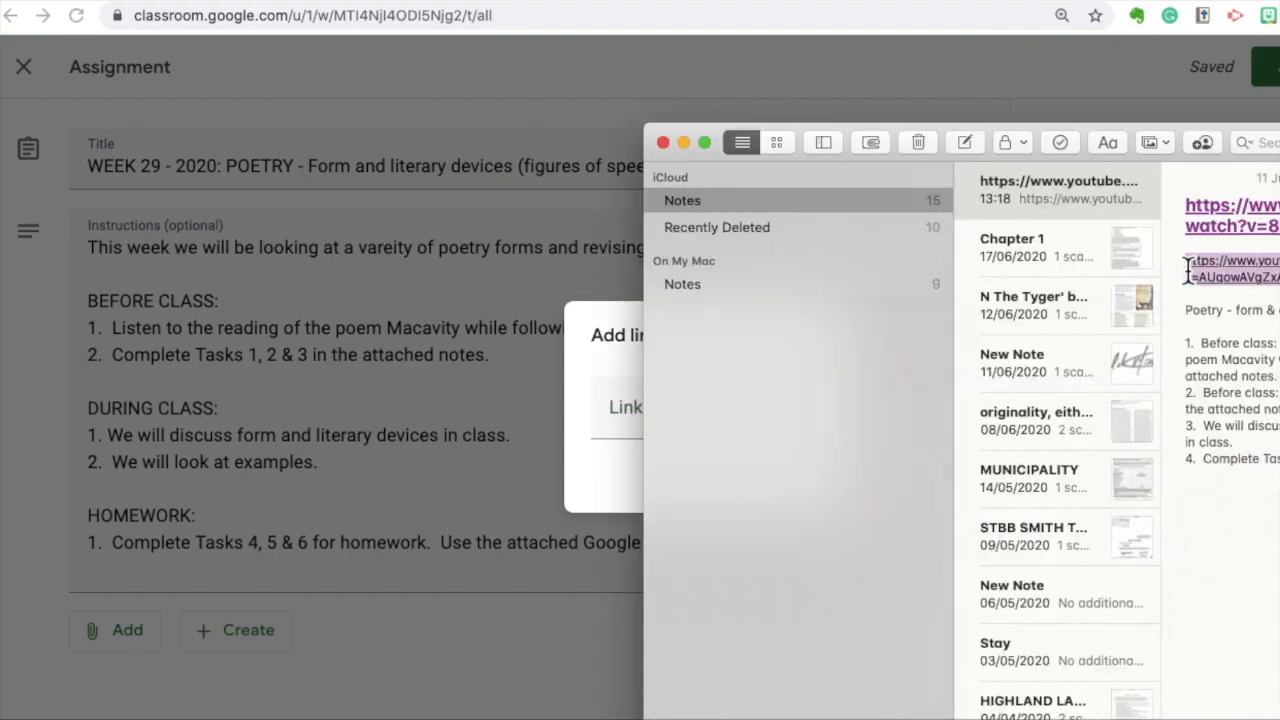
left_click(318, 645)
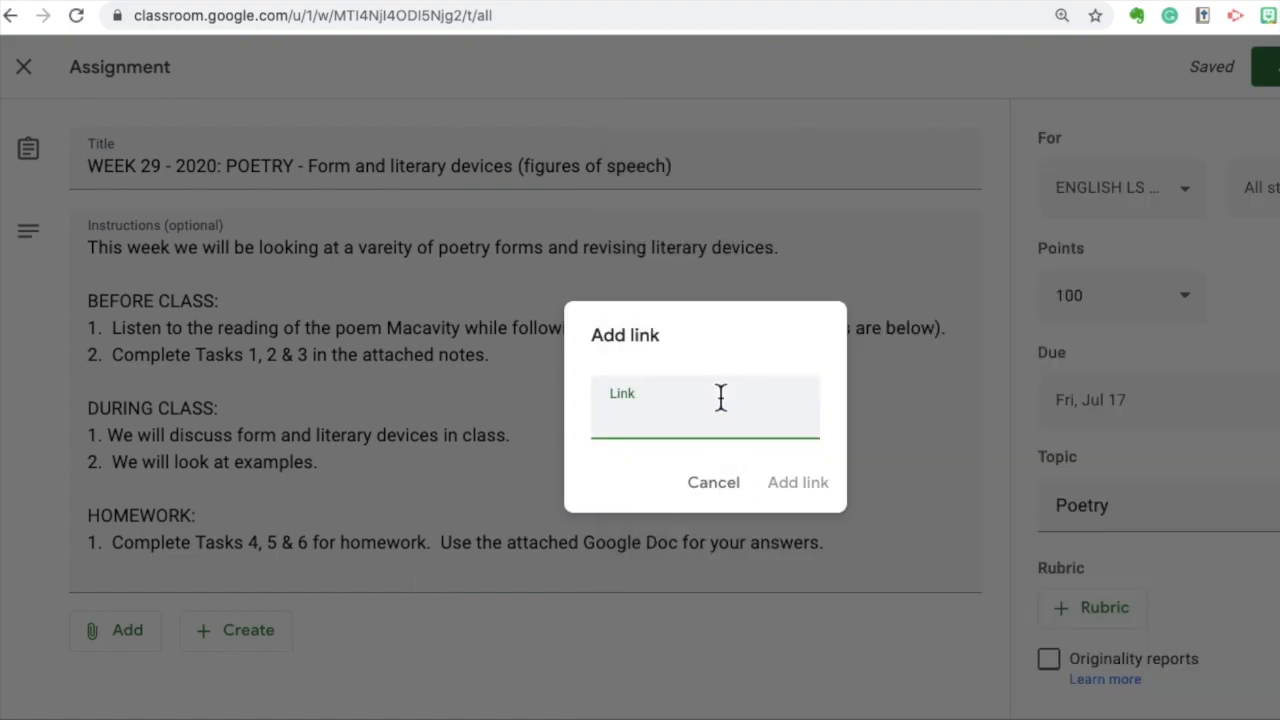
type("https://www.youtube.com/watch?v=AUqowAVgZxA")
left_click(798, 483)
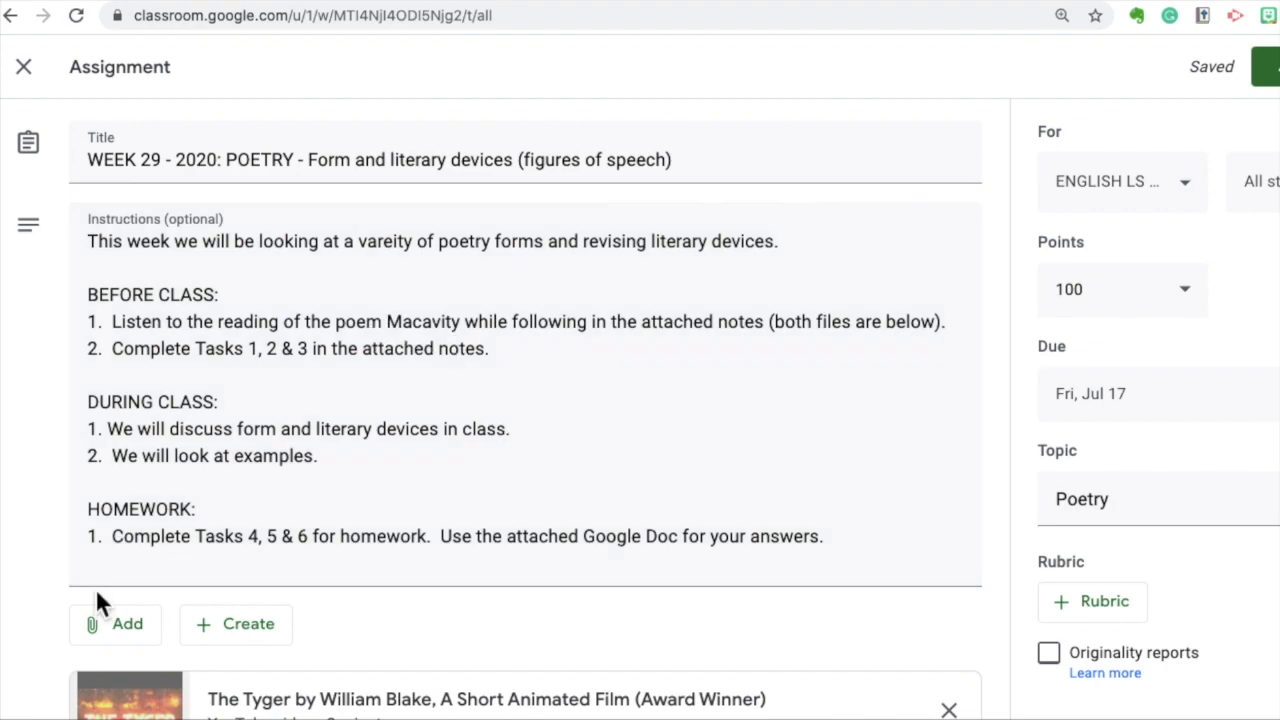
left_click(119, 634)
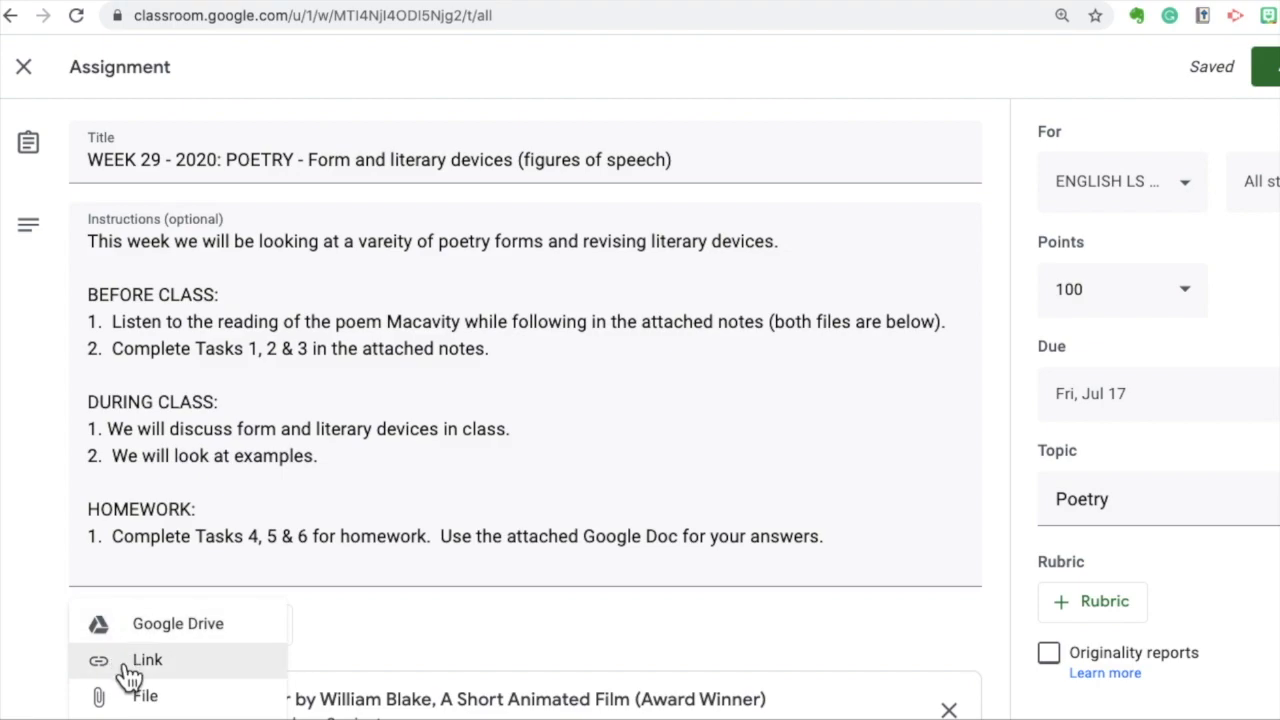
left_click(125, 663)
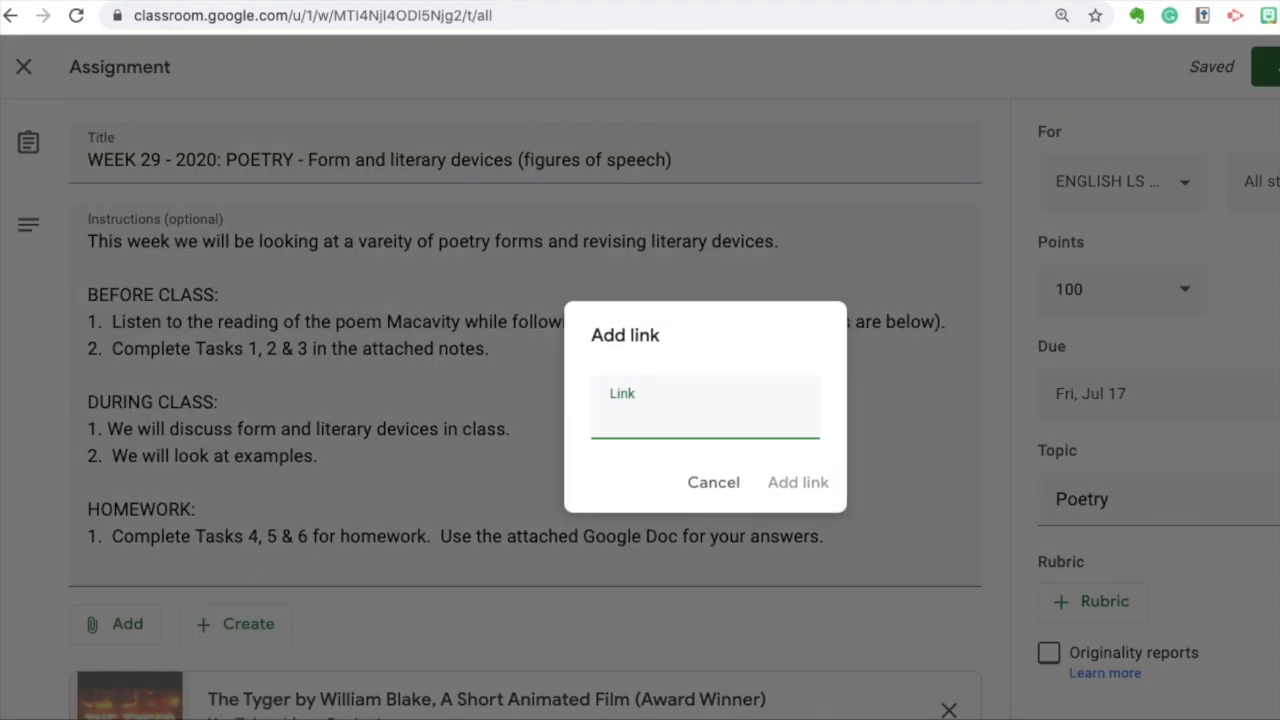
key("super+Tab")
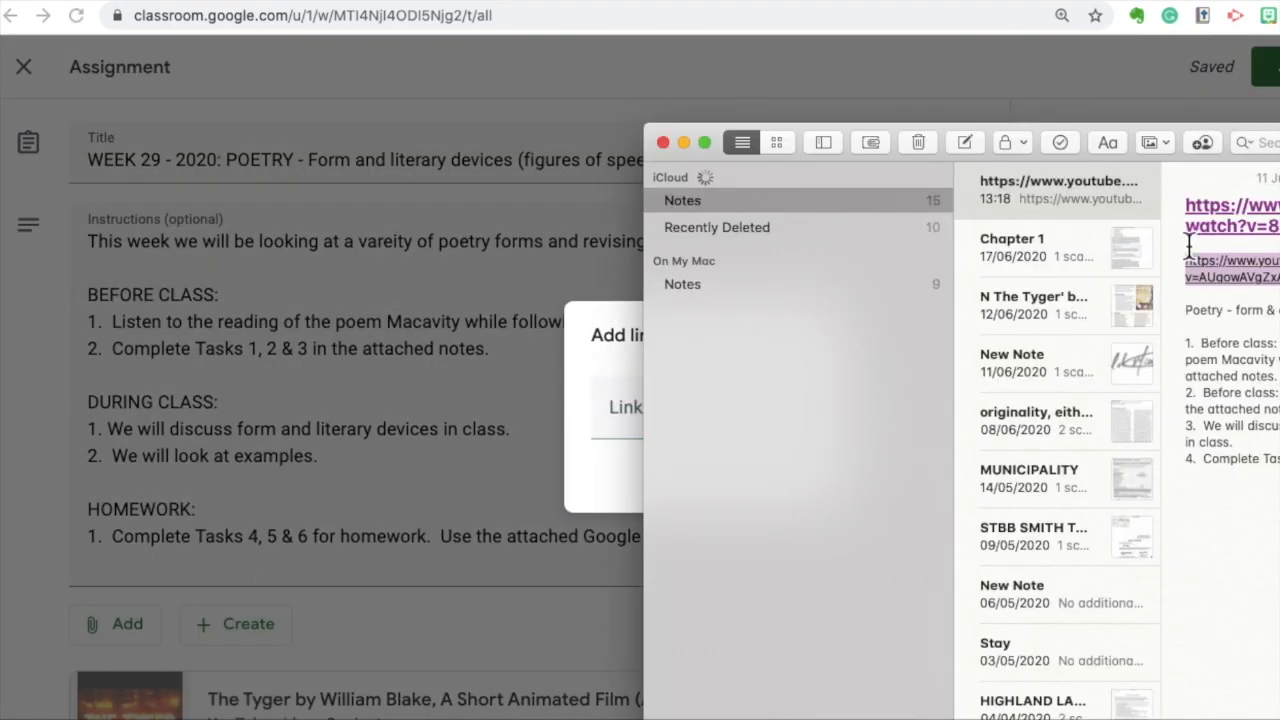
left_click_drag(1279, 228, 1187, 210)
left_click(465, 468)
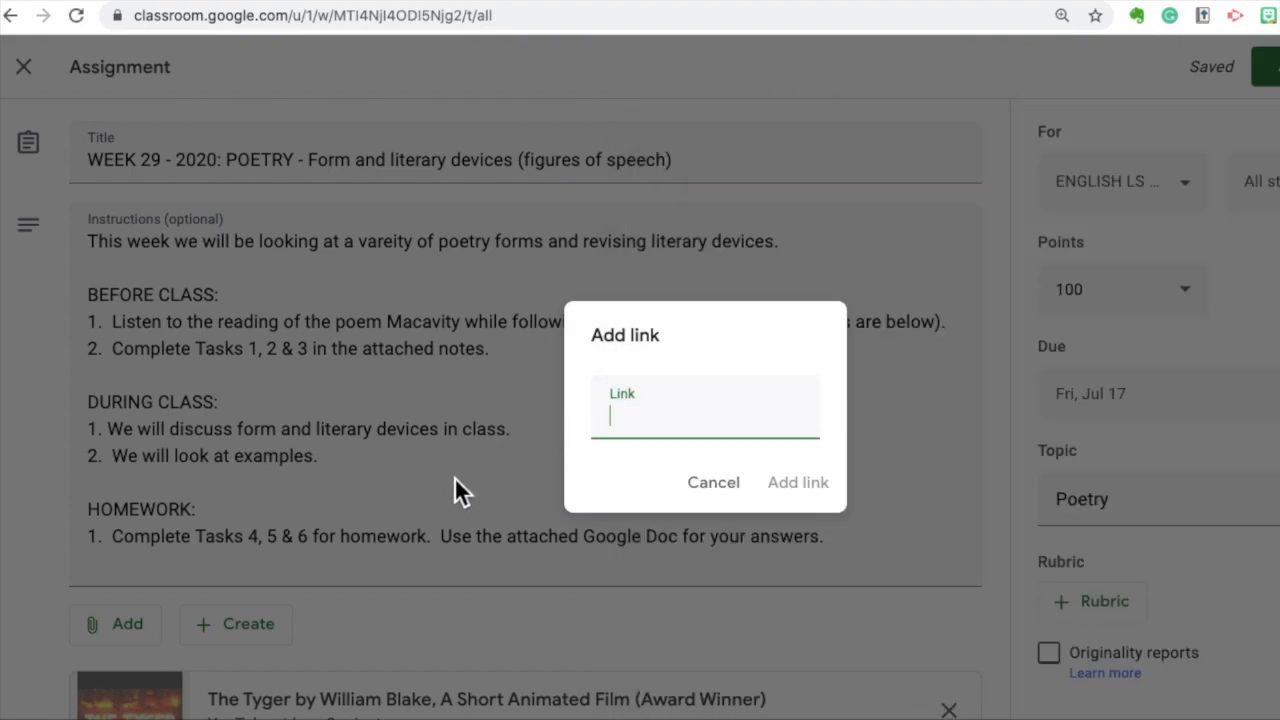
type("https://www.youtube.com/watch?v=8kj9qv6rmG8")
left_click(797, 484)
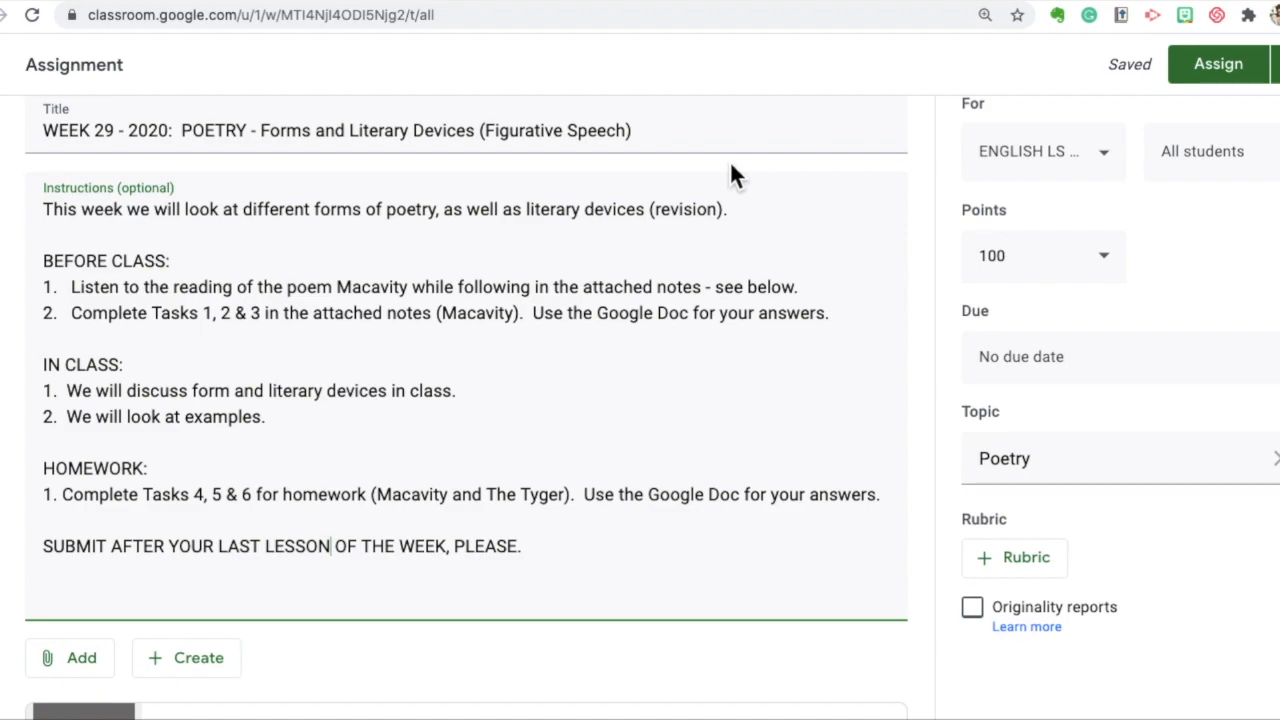
Start a file upload for the assignment and open the EXT drive's School > English > LS 9 > Poetry folder in Finder.
scroll(731, 167, "down", 3)
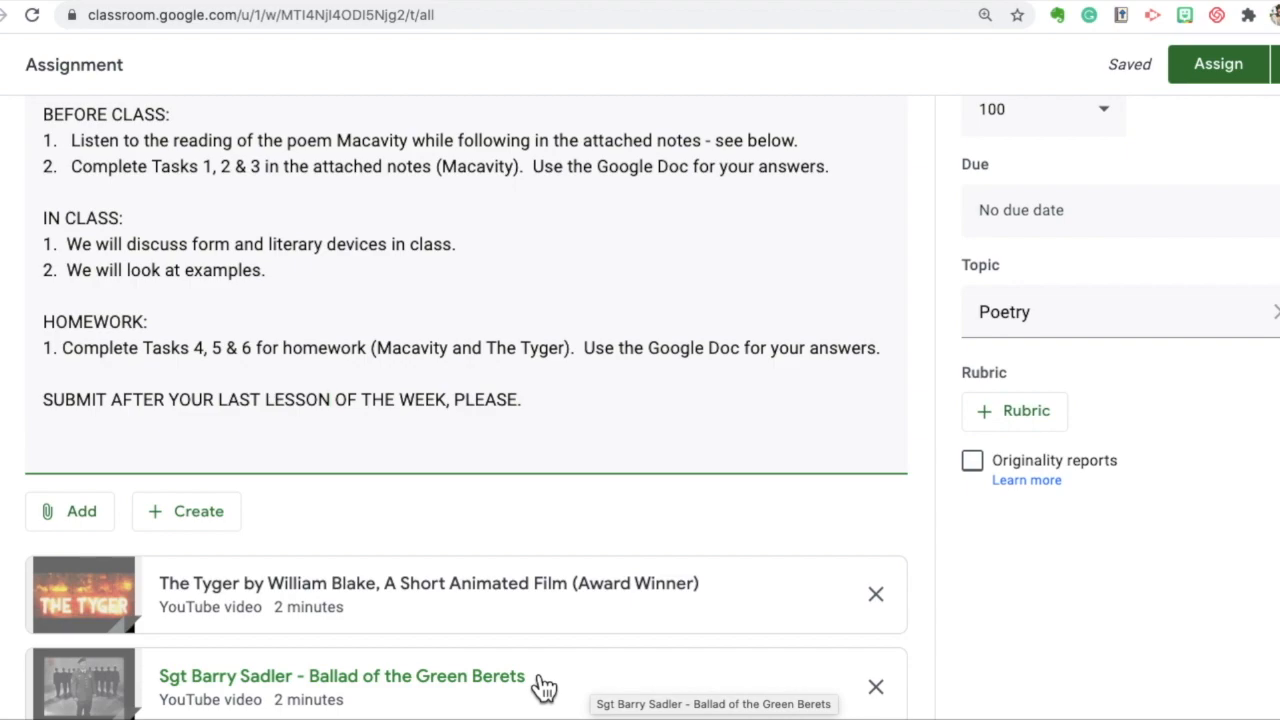
left_click(101, 520)
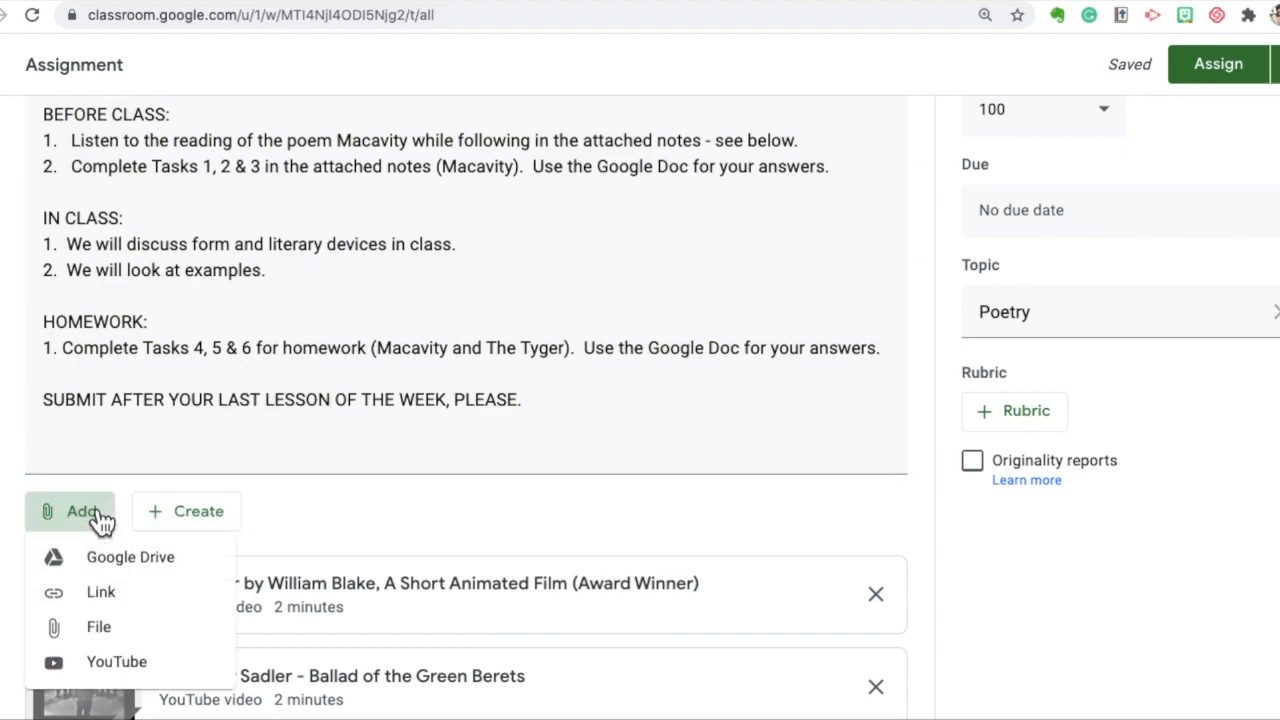
left_click(103, 627)
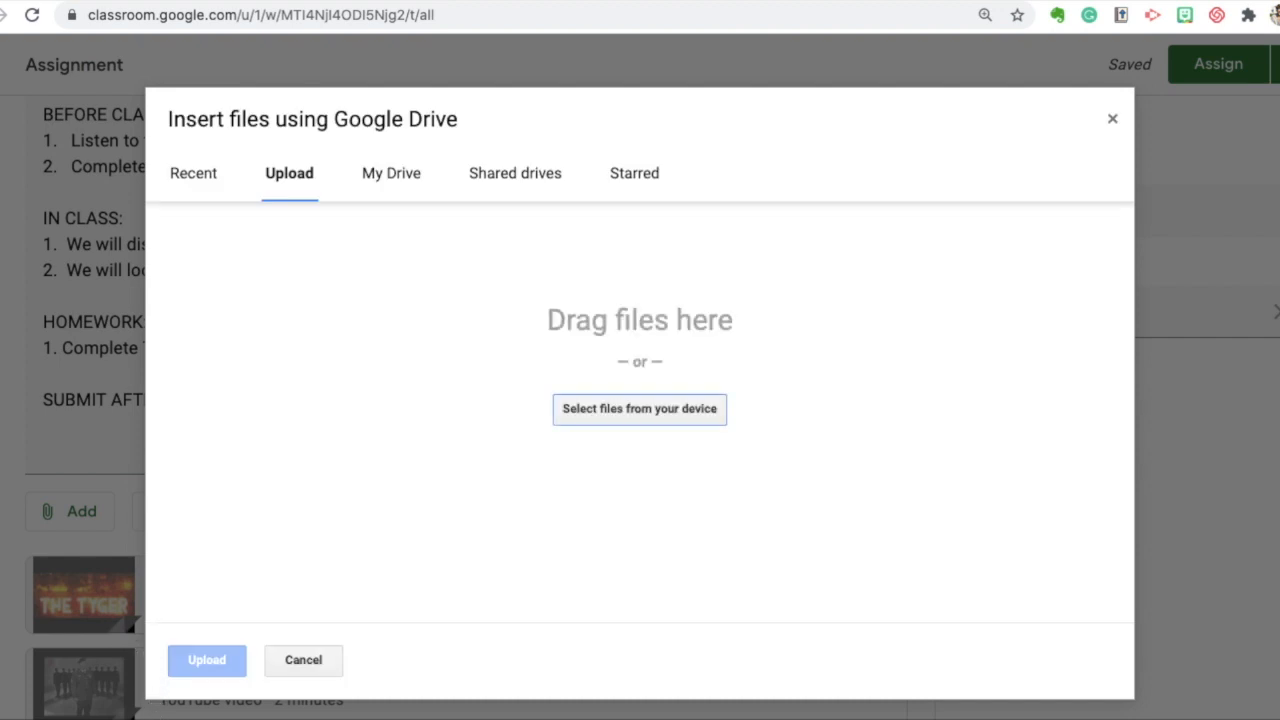
left_click(639, 408)
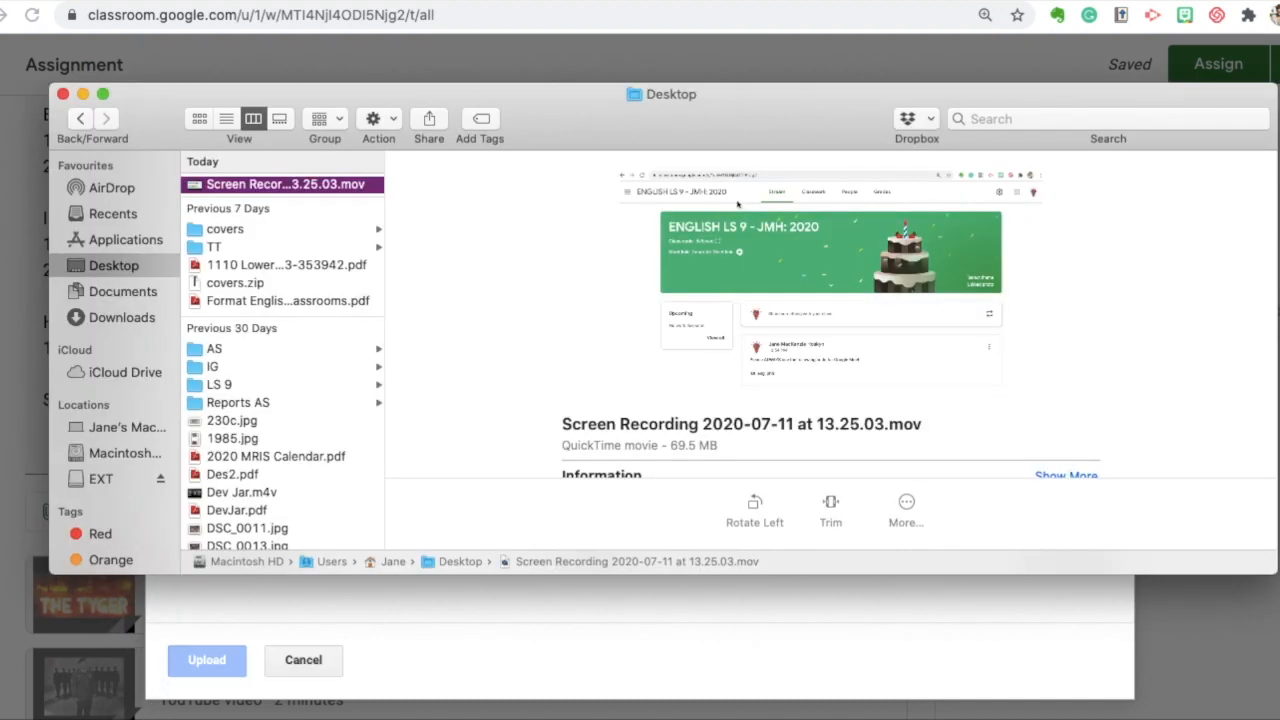
left_click(140, 290)
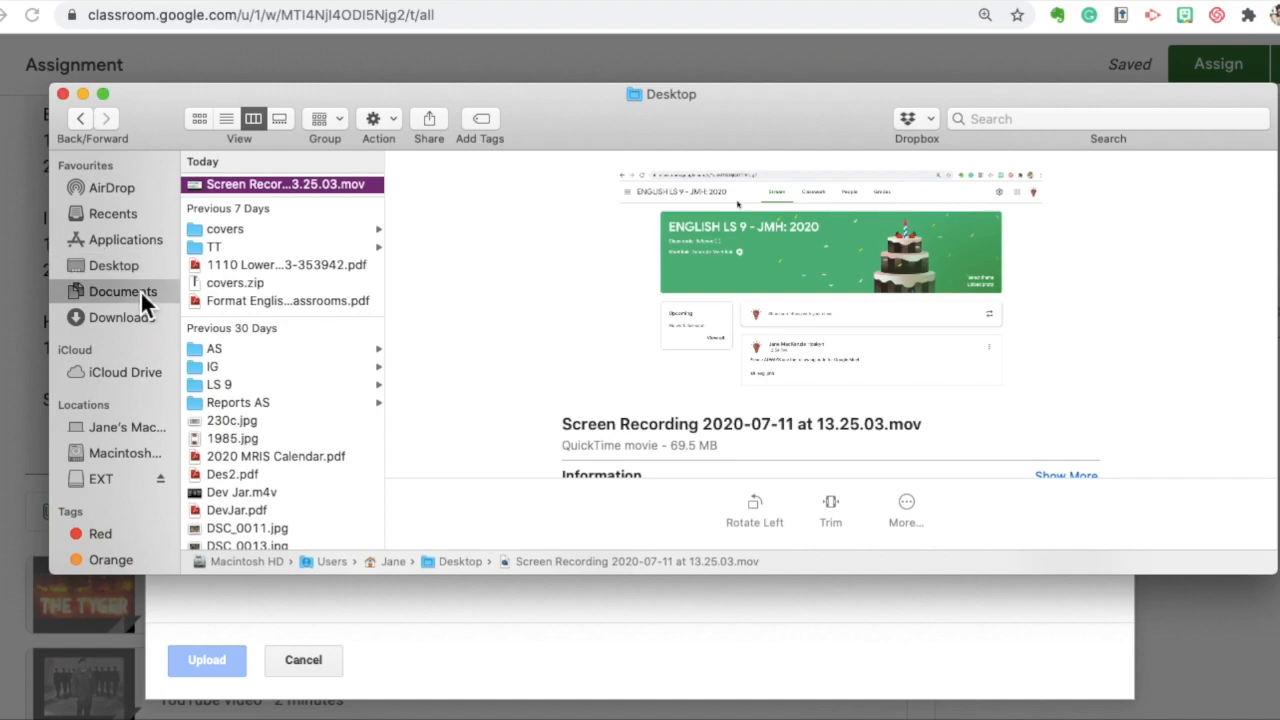
left_click(111, 478)
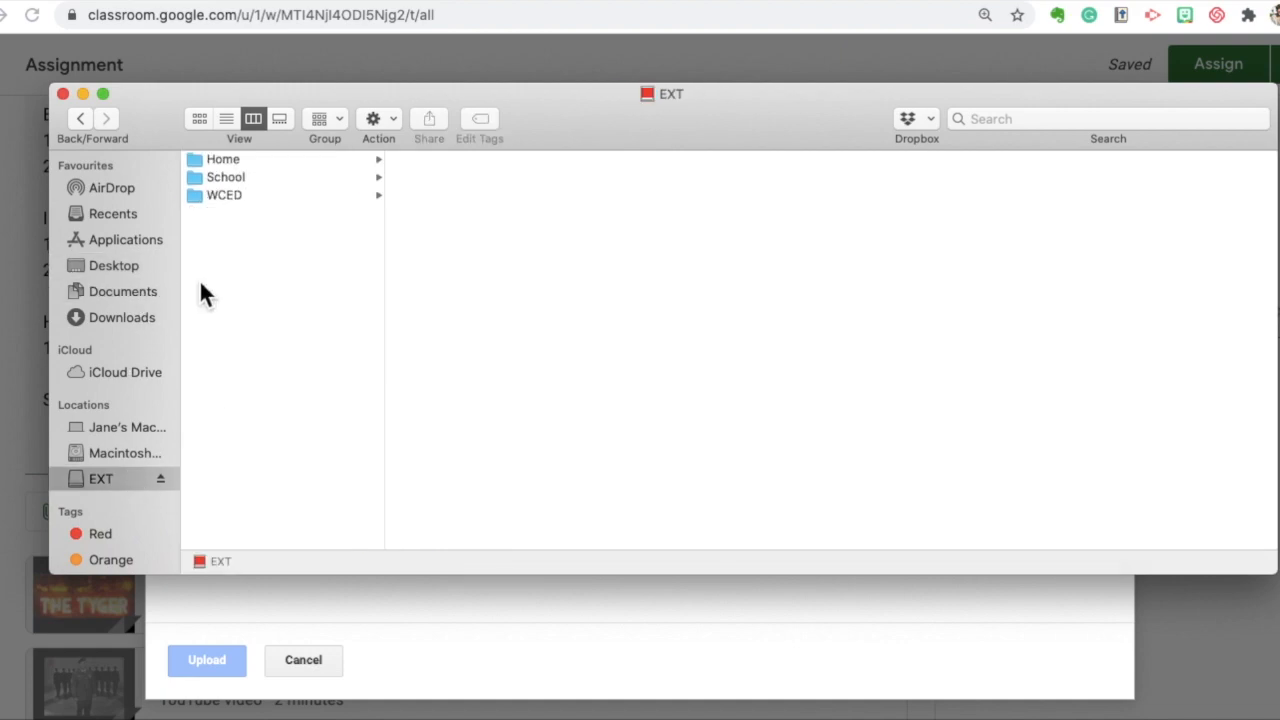
left_click(239, 176)
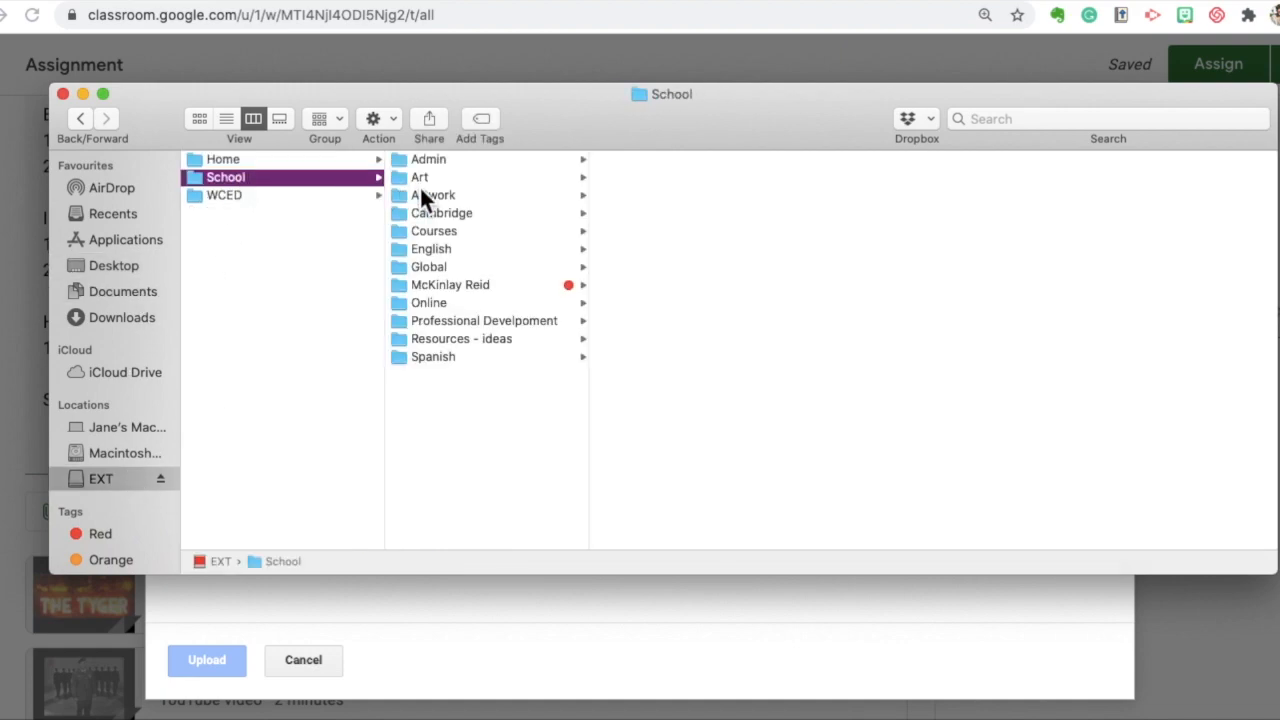
left_click(431, 250)
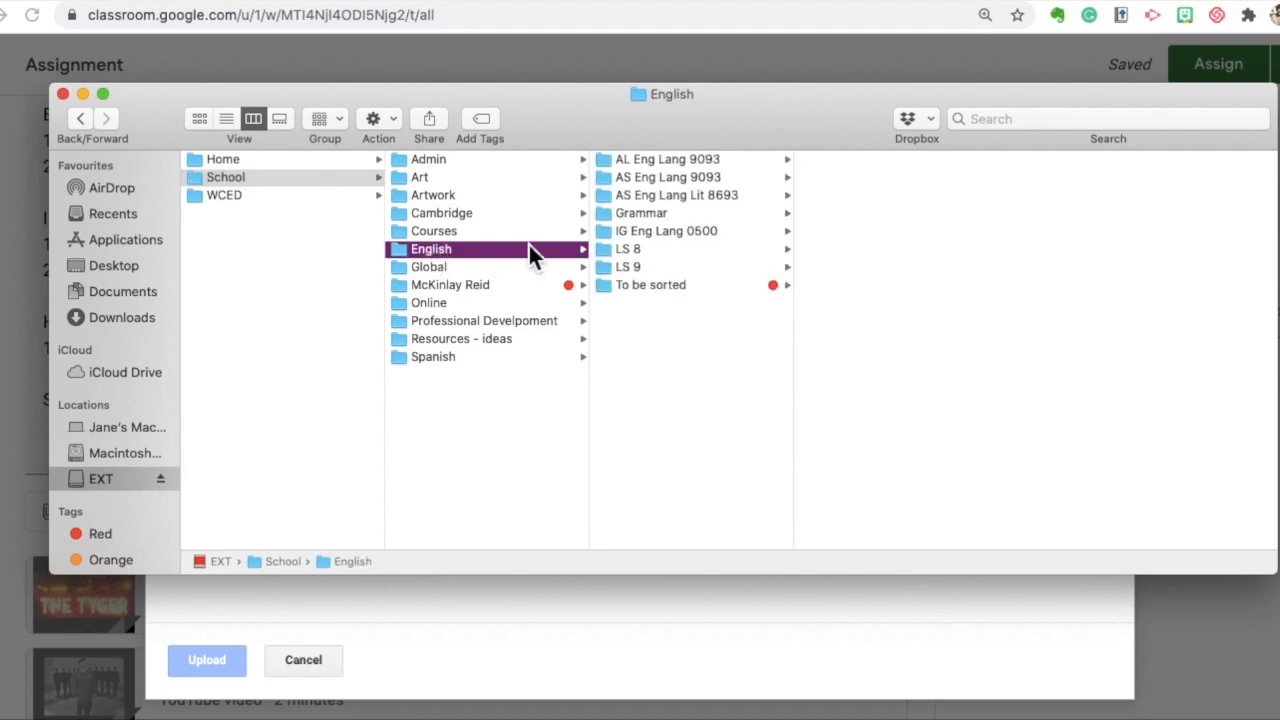
left_click(633, 266)
left_click(852, 178)
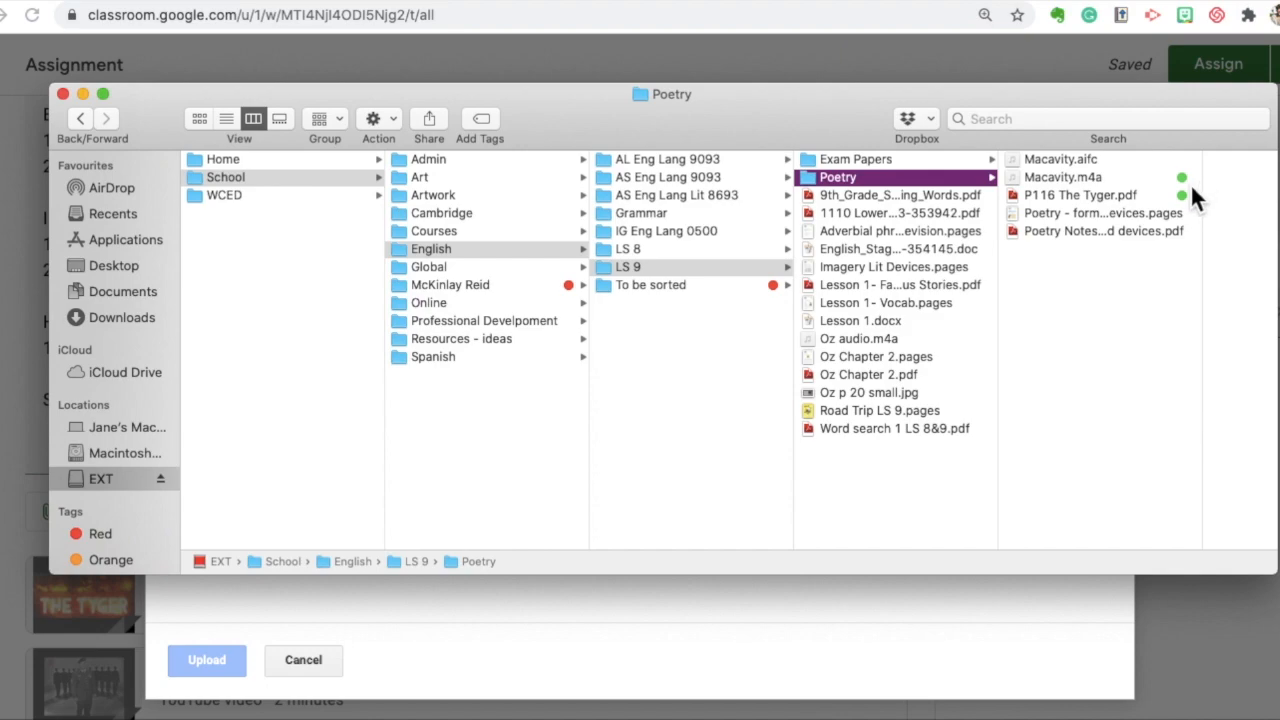
Tag "Poetry Notes - forms and devices.pdf" green in Finder and upload it to the assignment.
right_click(1144, 232)
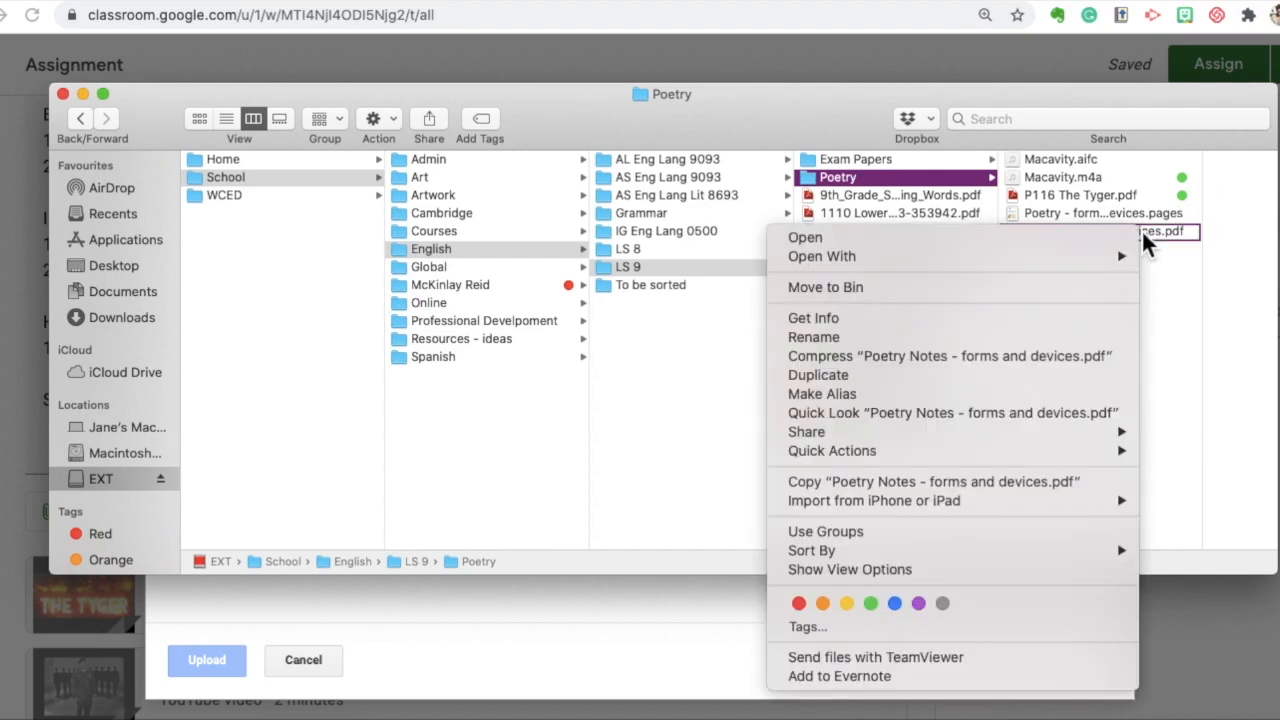
left_click(872, 604)
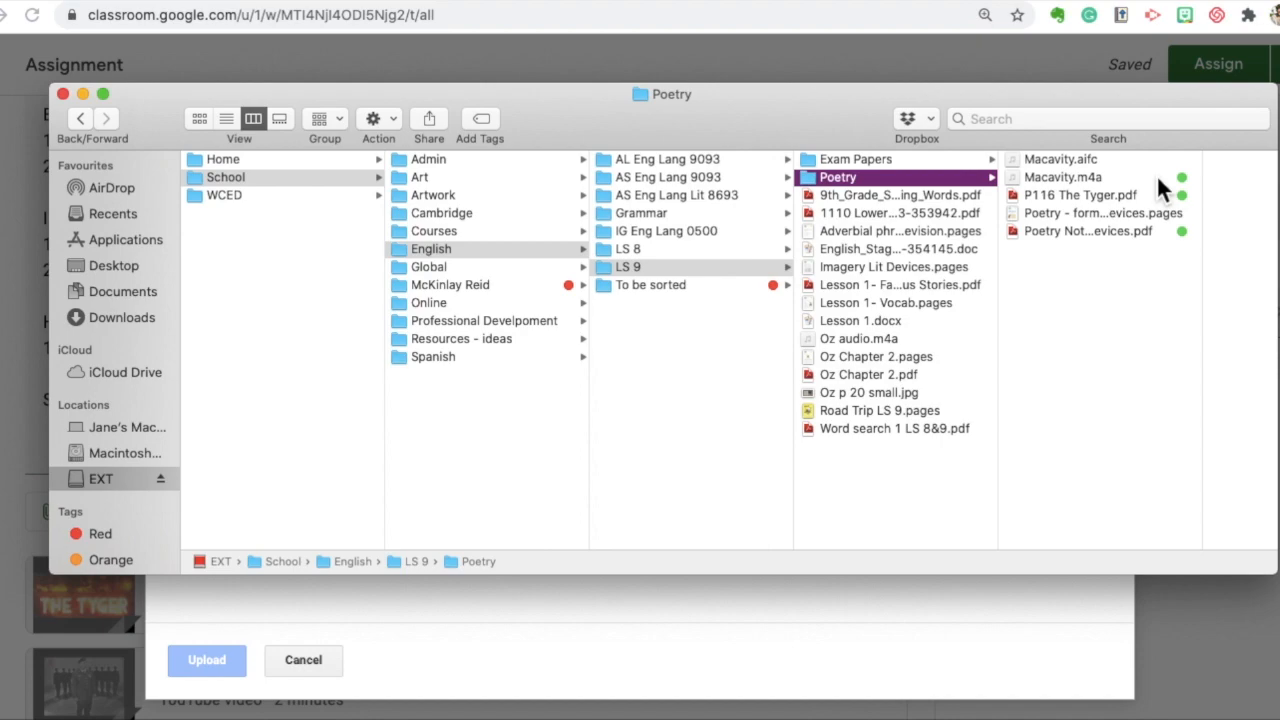
left_click(1119, 229)
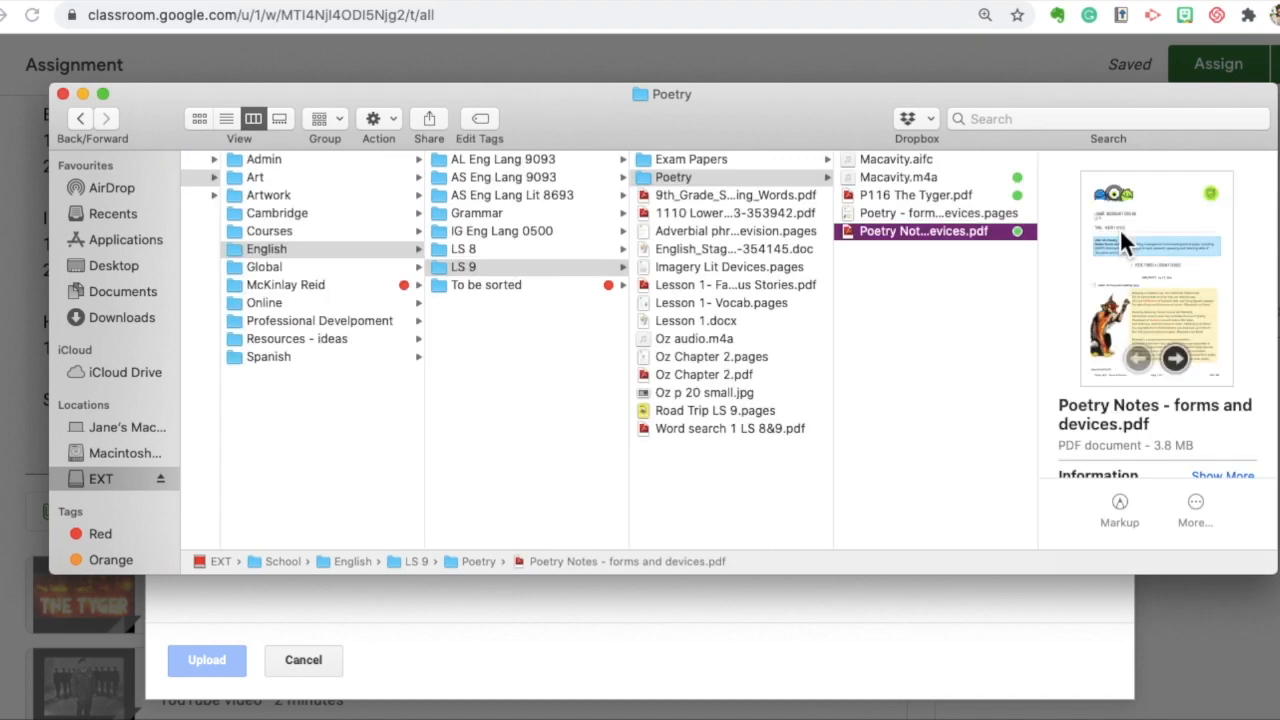
left_click_drag(960, 231, 518, 622)
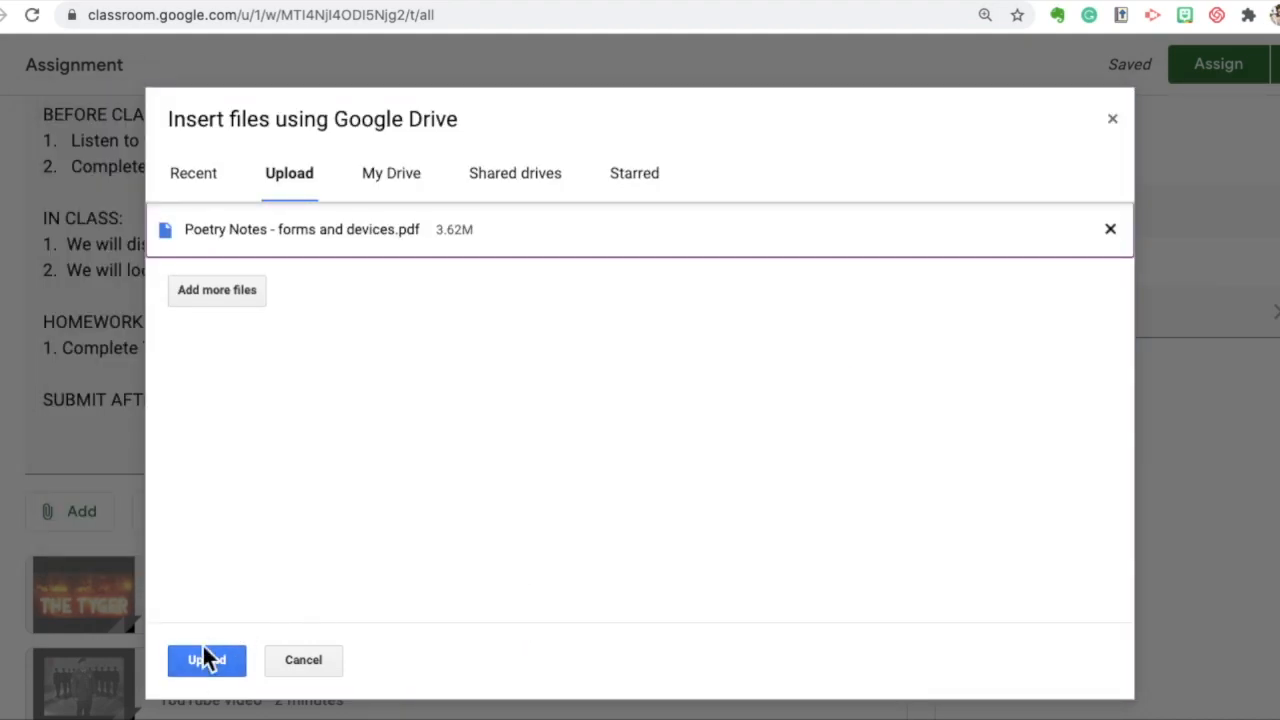
left_click(200, 663)
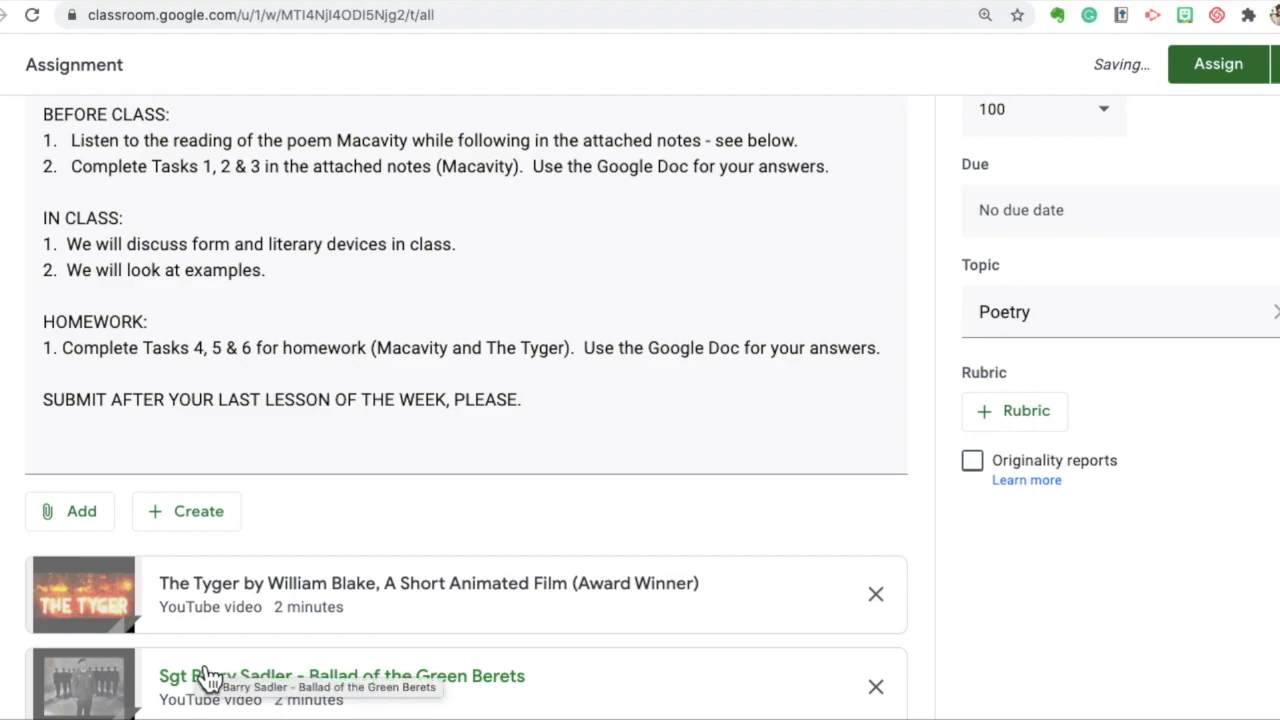
Upload "P116 The Tyger.pdf" from the Poetry folder to the assignment.
left_click(100, 528)
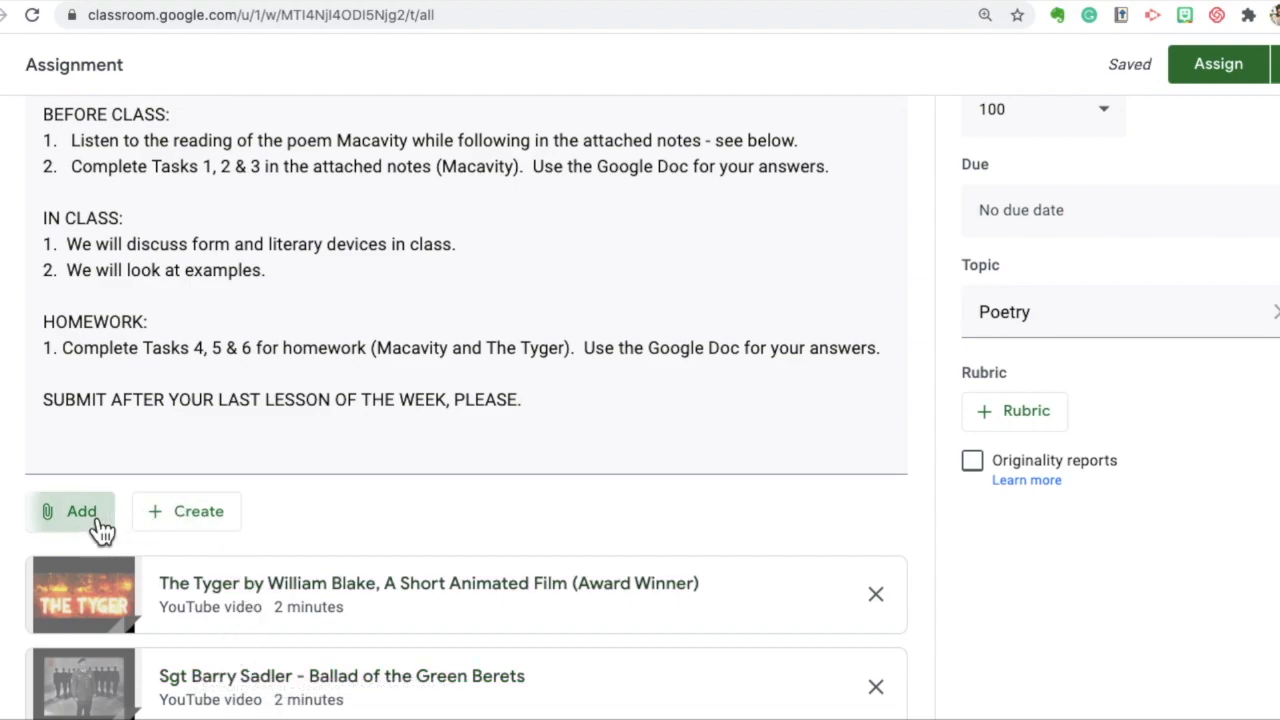
left_click(100, 630)
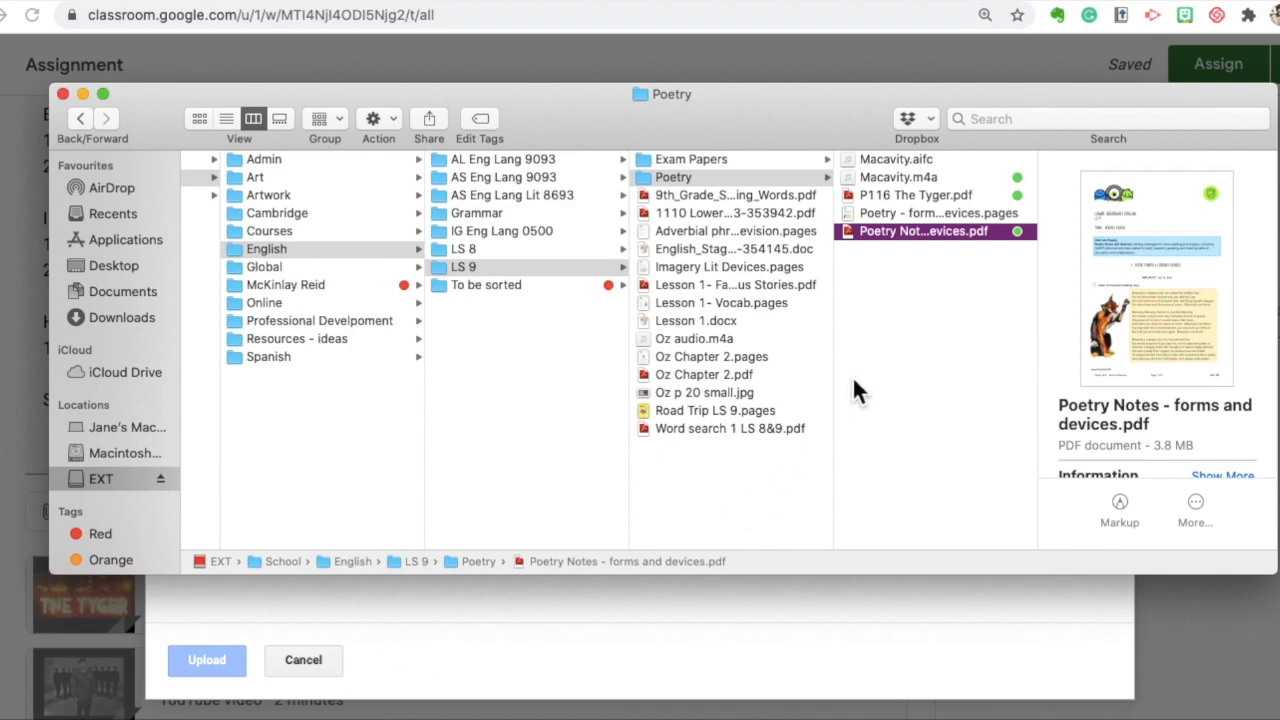
left_click(932, 195)
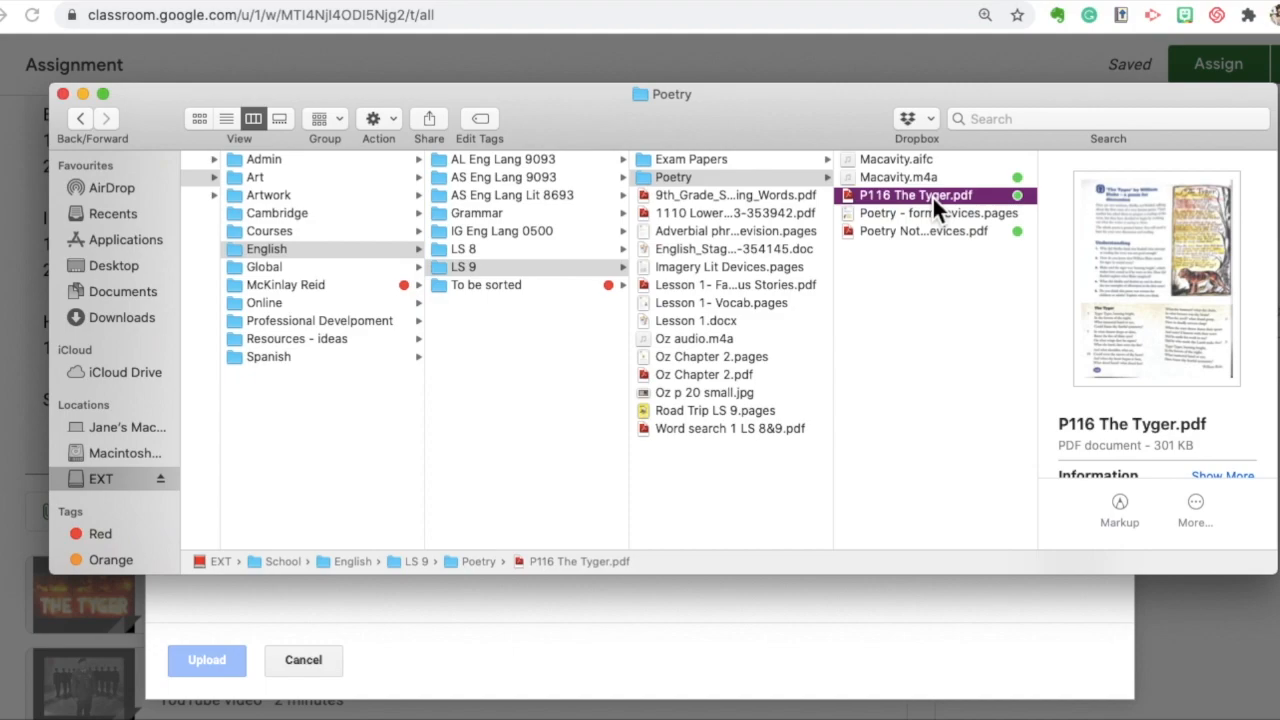
left_click_drag(932, 195, 510, 615)
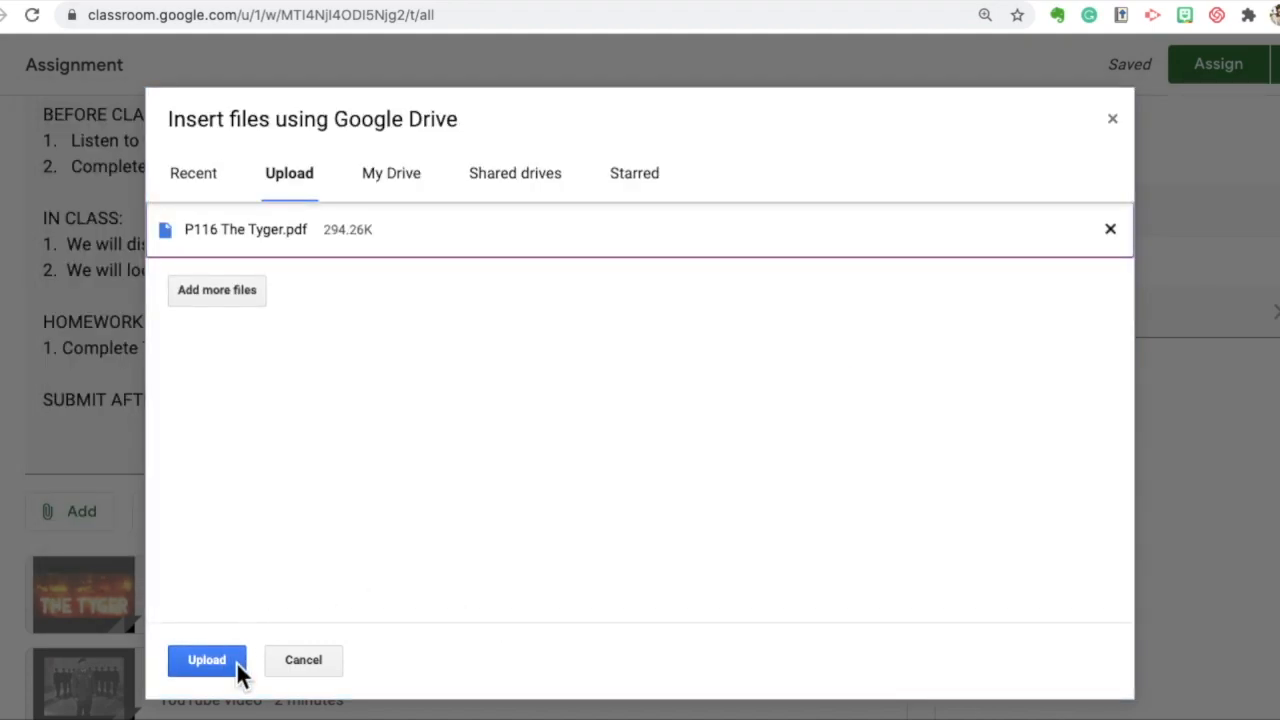
left_click(206, 289)
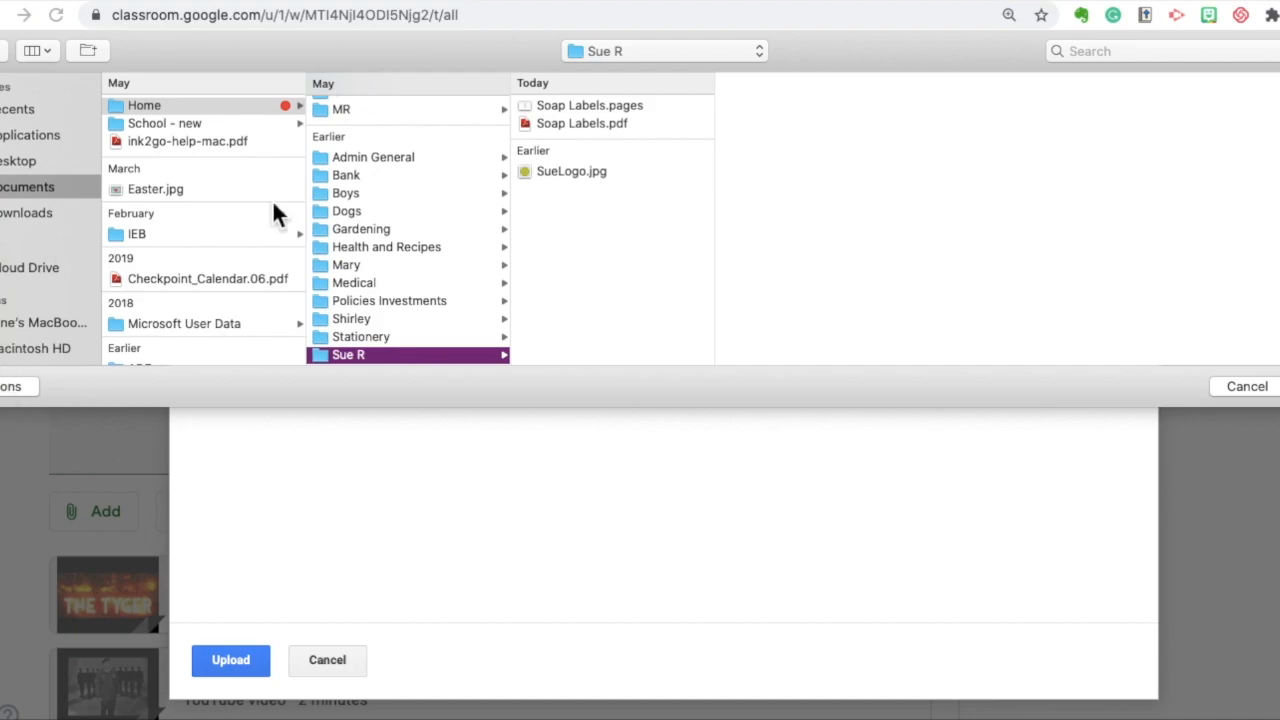
left_click(1240, 388)
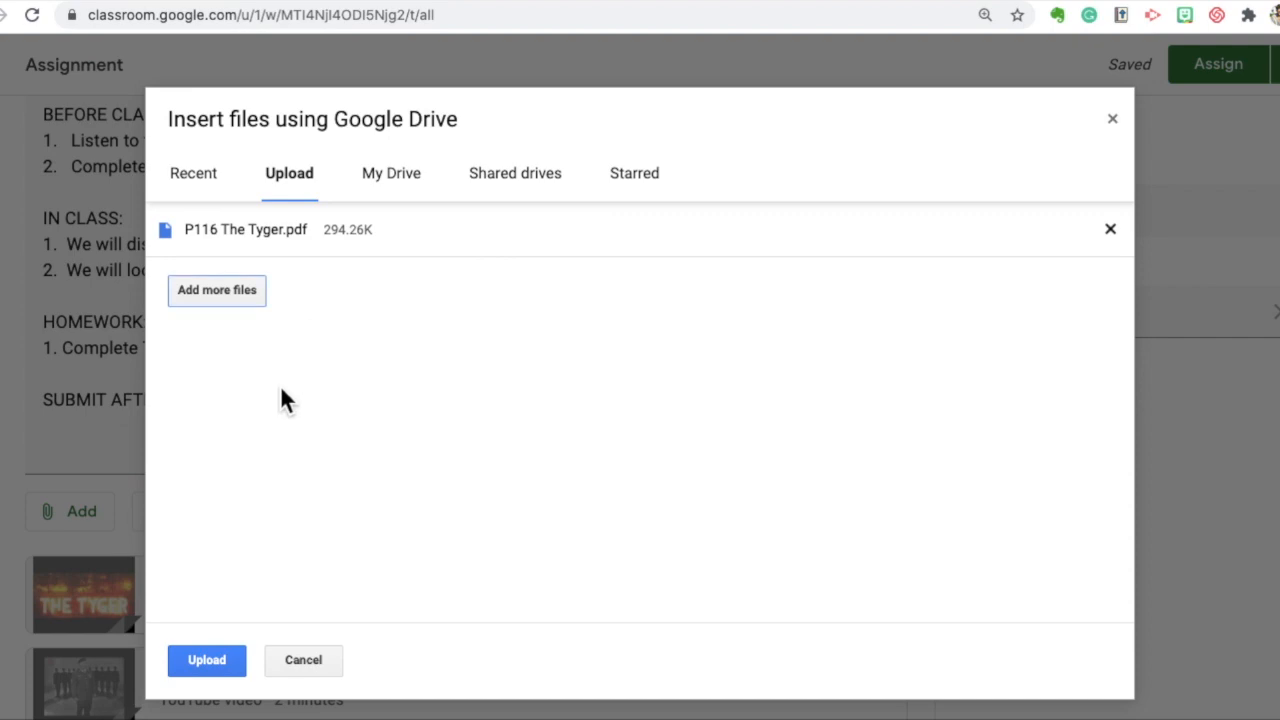
left_click(218, 660)
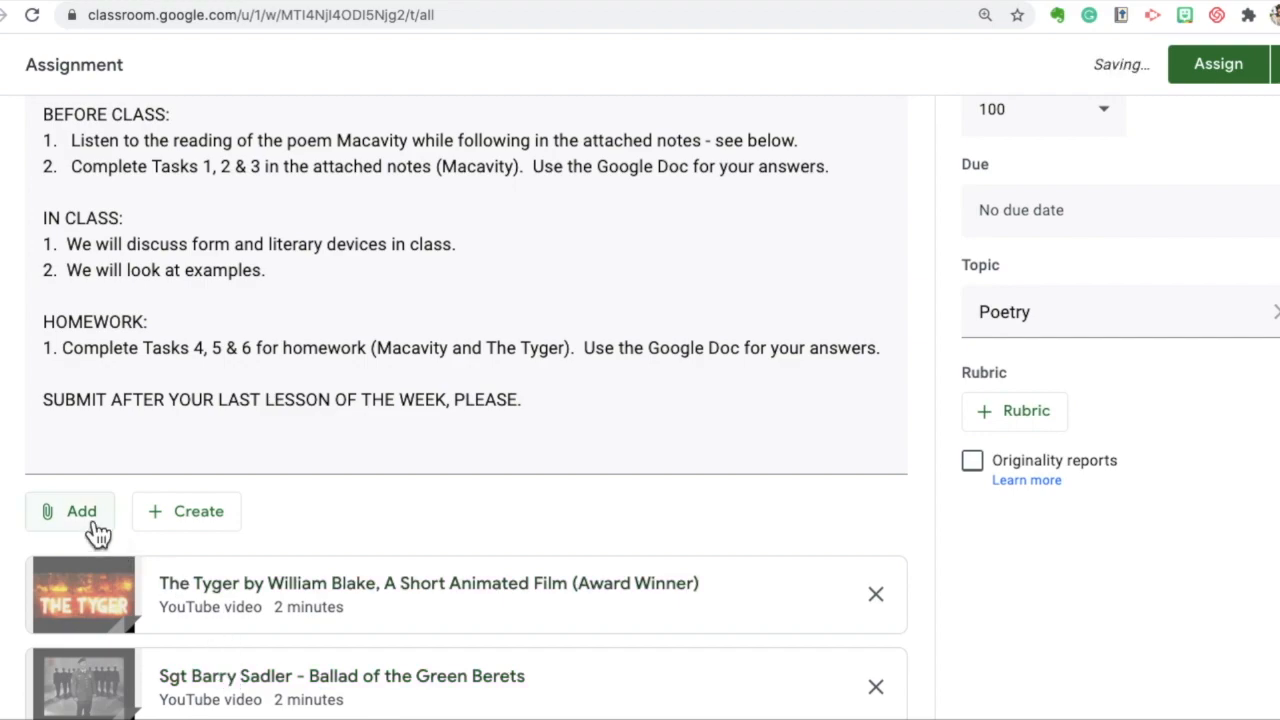
Upload "Macavity.m4a" from the Poetry folder in Finder to the assignment.
left_click(91, 521)
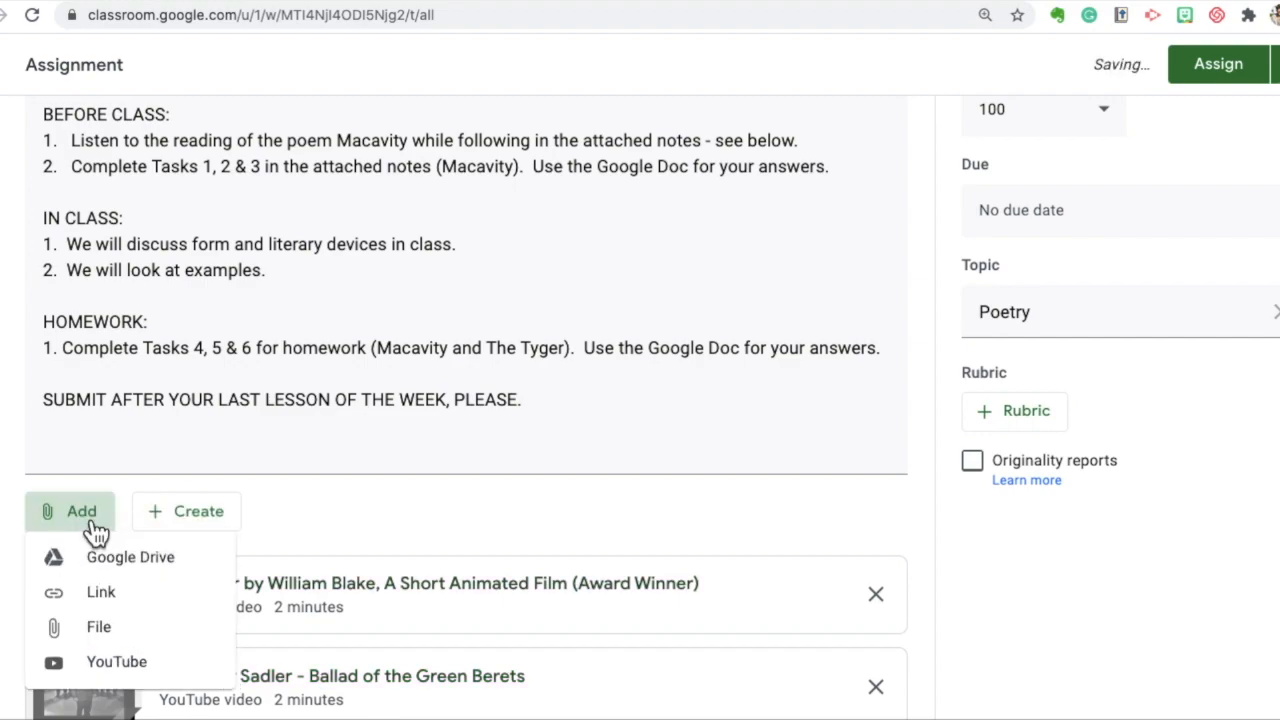
left_click(96, 628)
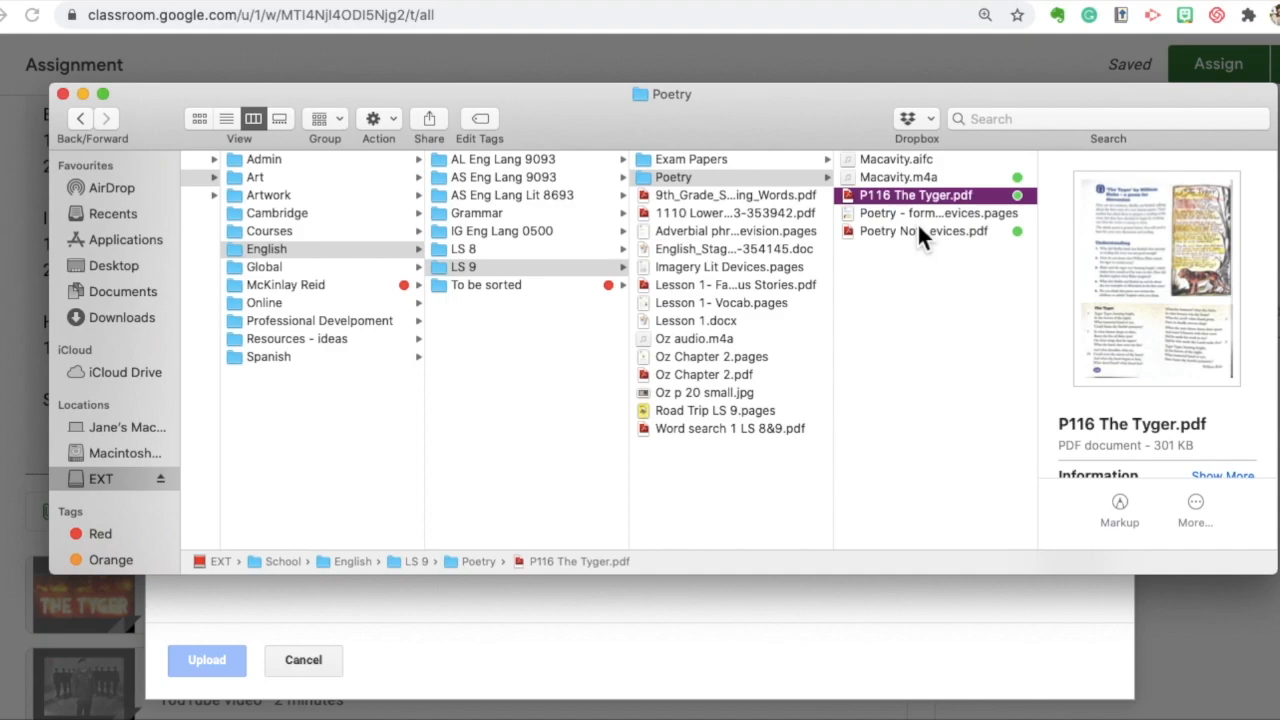
left_click(926, 177)
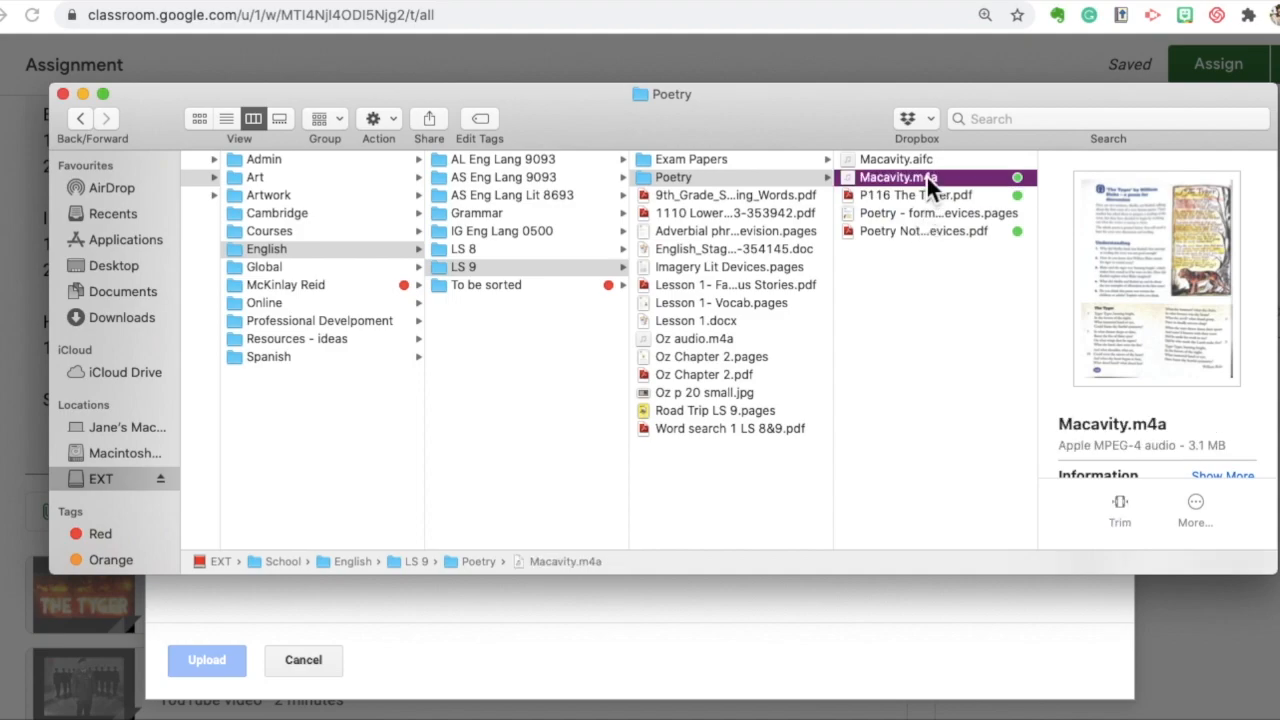
left_click_drag(926, 177, 349, 604)
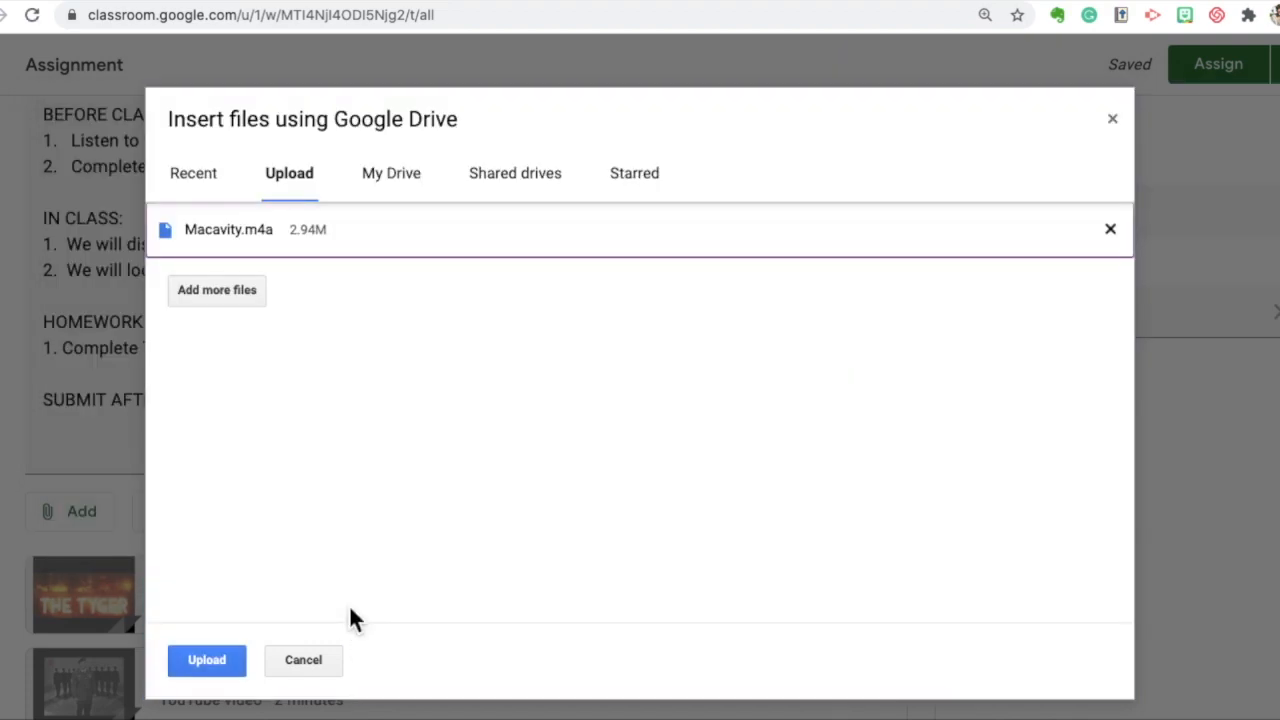
left_click(221, 662)
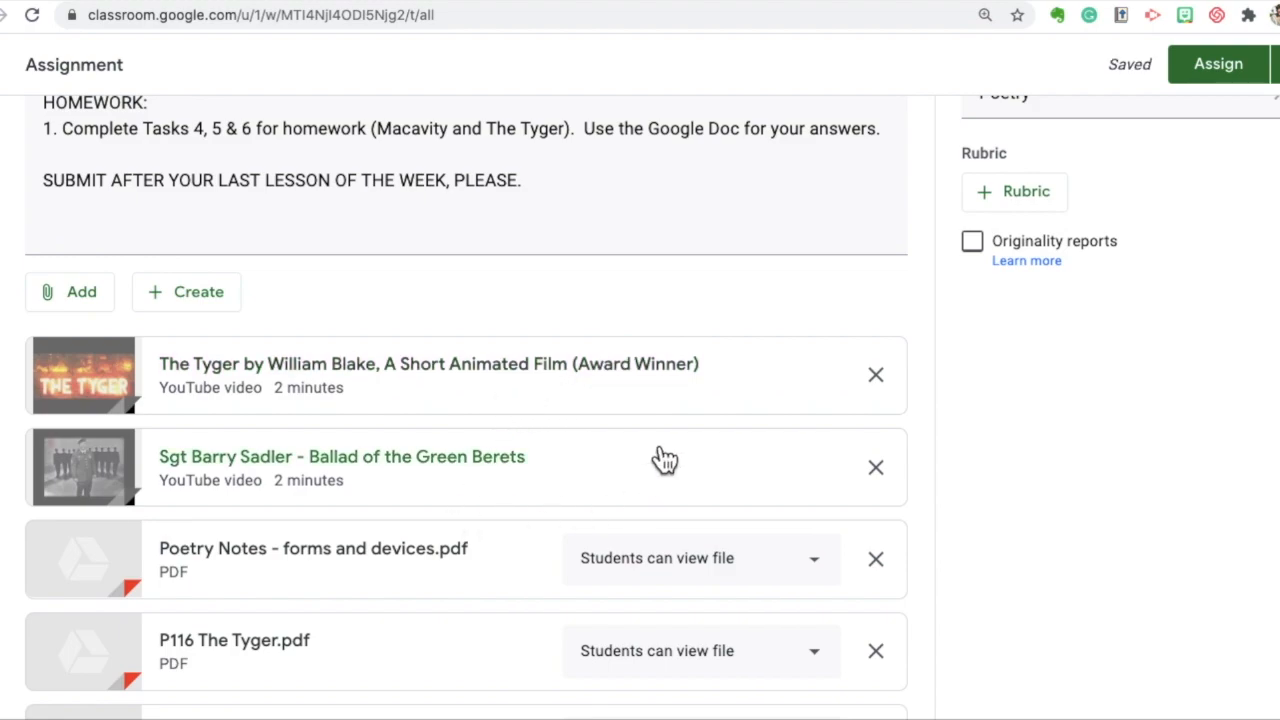
Start a link attachment for the assignment and switch to the "Poetry task: Form & devices" document in Google Docs.
scroll(665, 460, "down", 1)
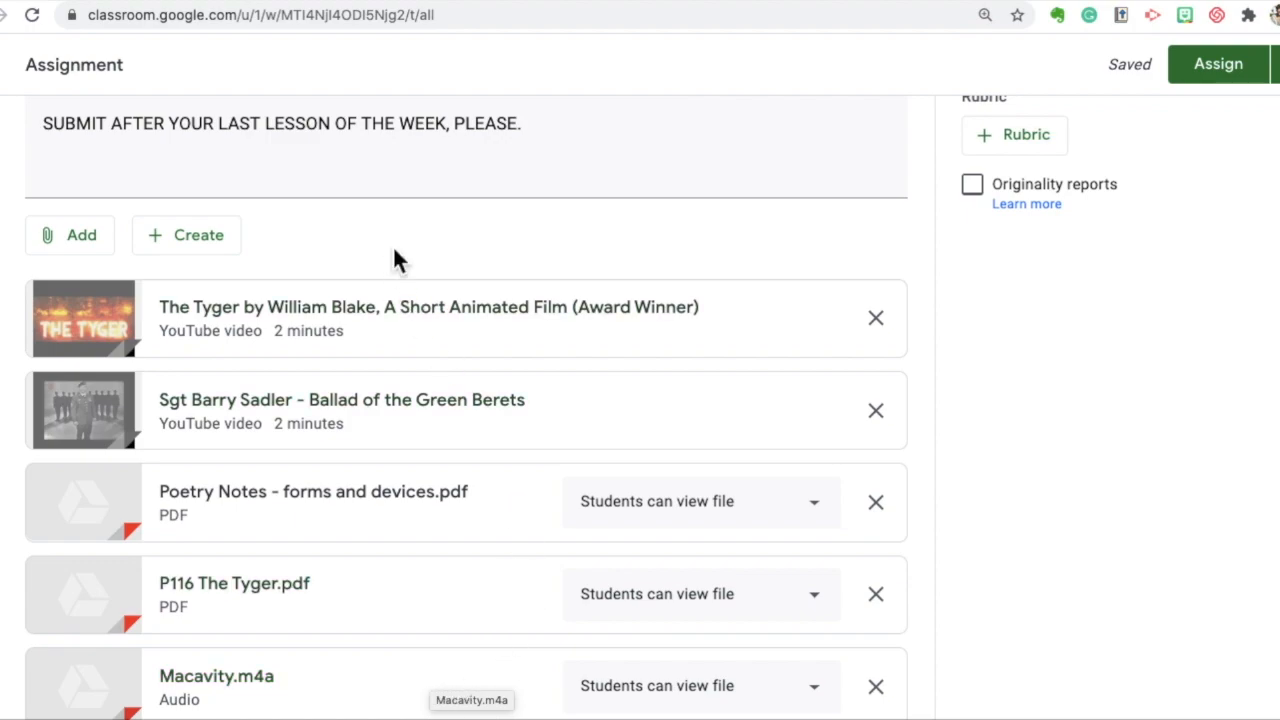
left_click(83, 250)
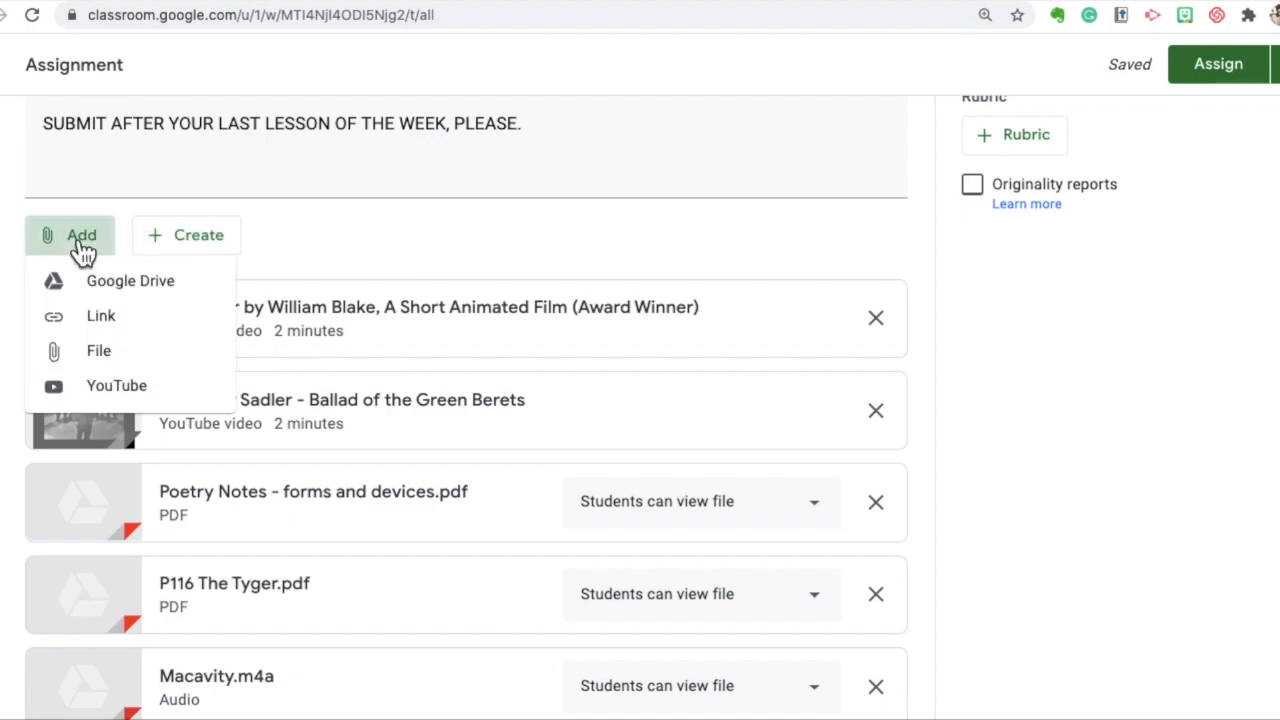
left_click(95, 320)
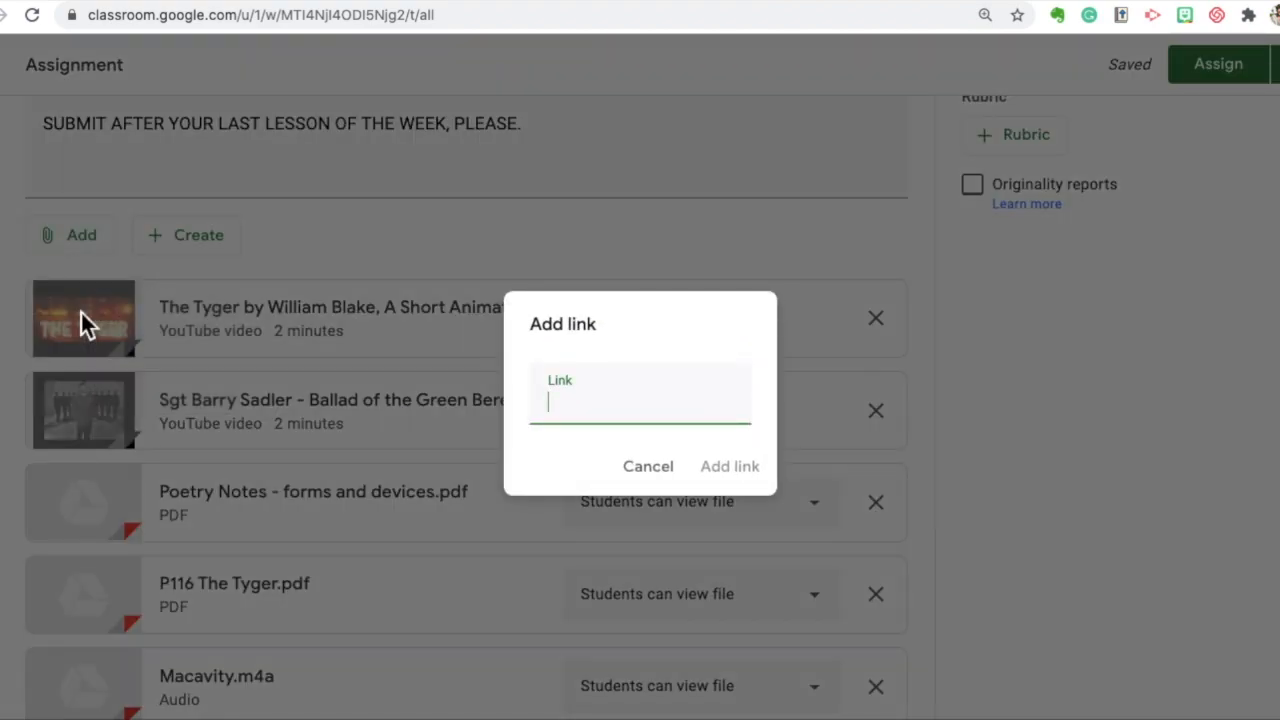
left_click(304, 0)
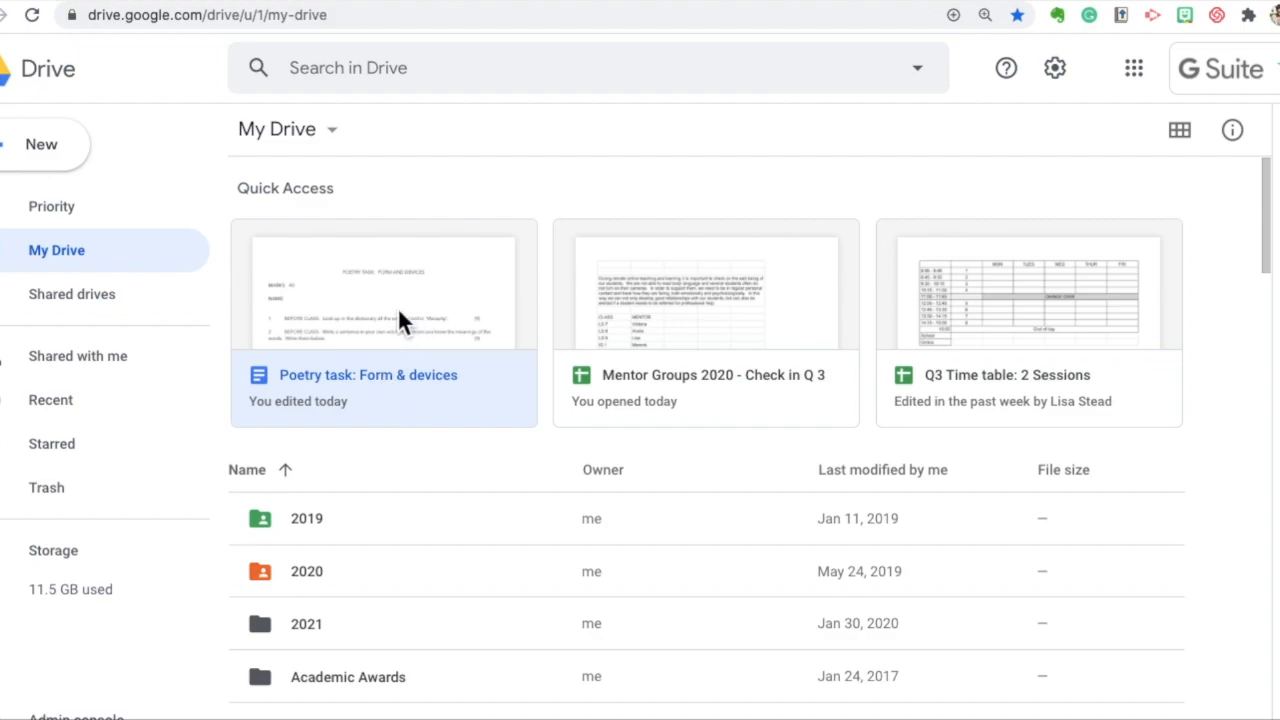
left_click(560, 3)
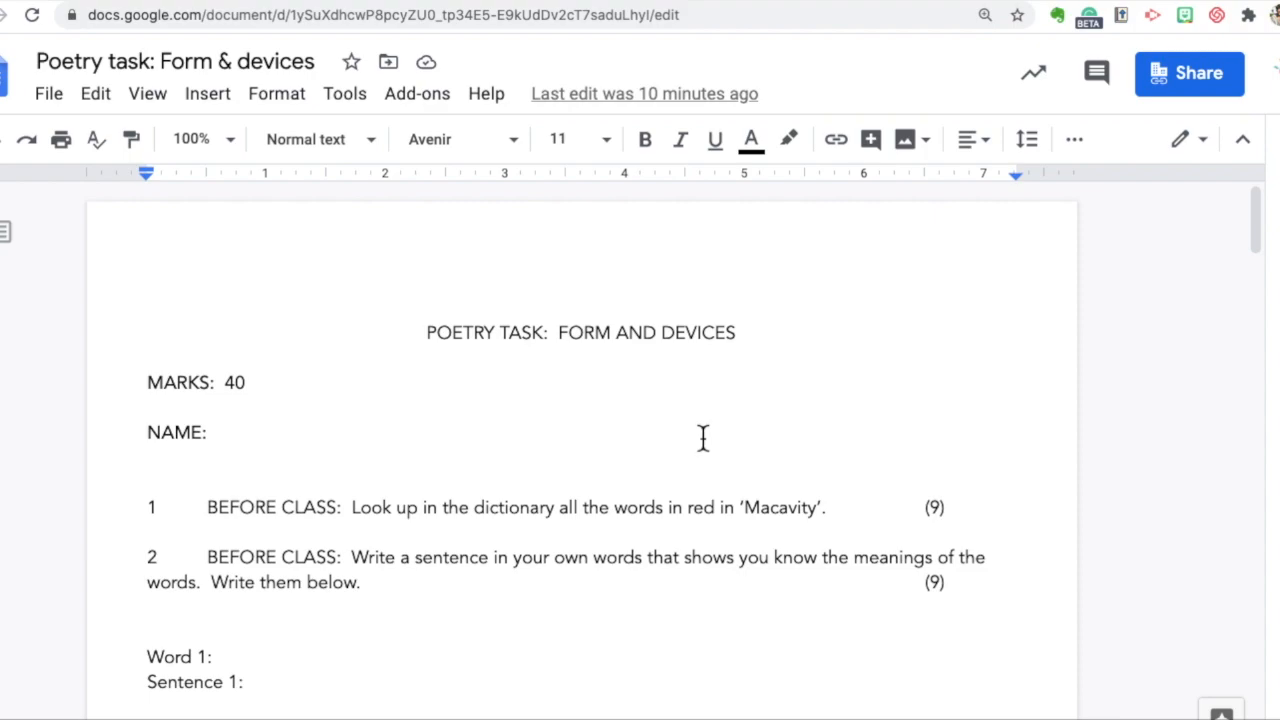
Look through the poetry task document, examining its before-class, homework, Macavity and The Tyger questions.
scroll(700, 437, "down", 4)
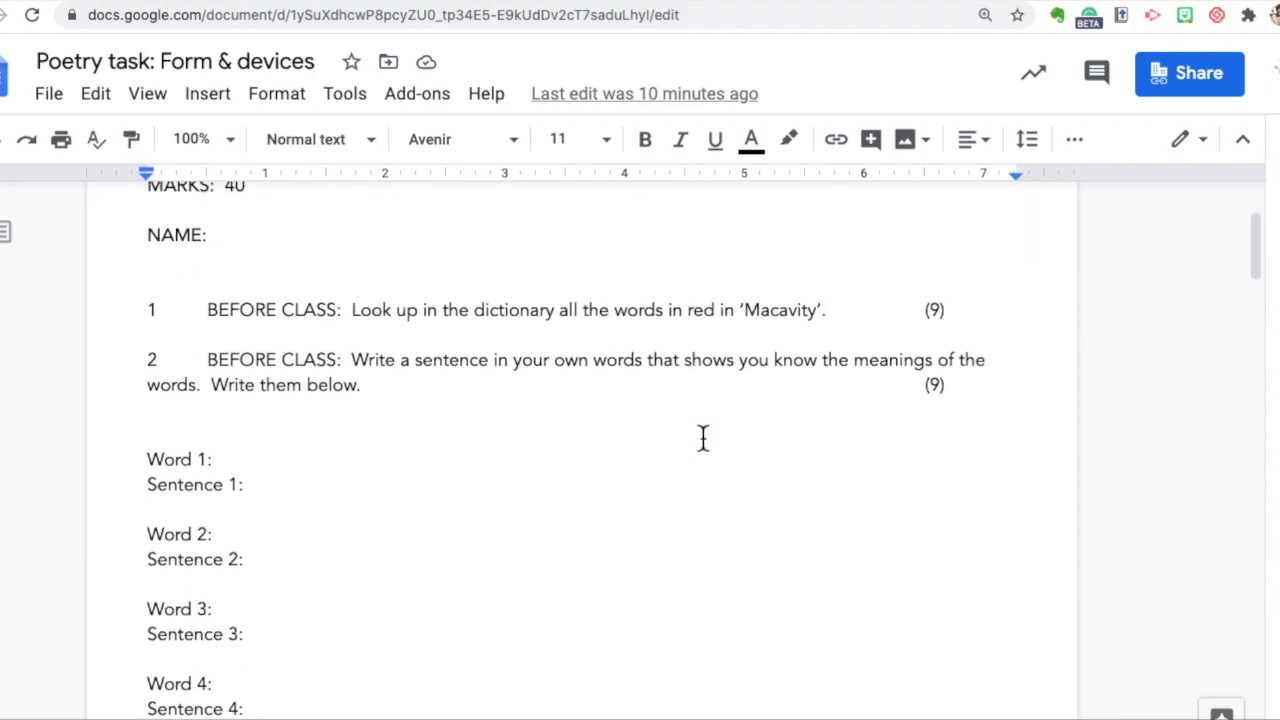
scroll(703, 437, "down", 6)
scroll(690, 390, "down", 3)
scroll(690, 390, "down", 5)
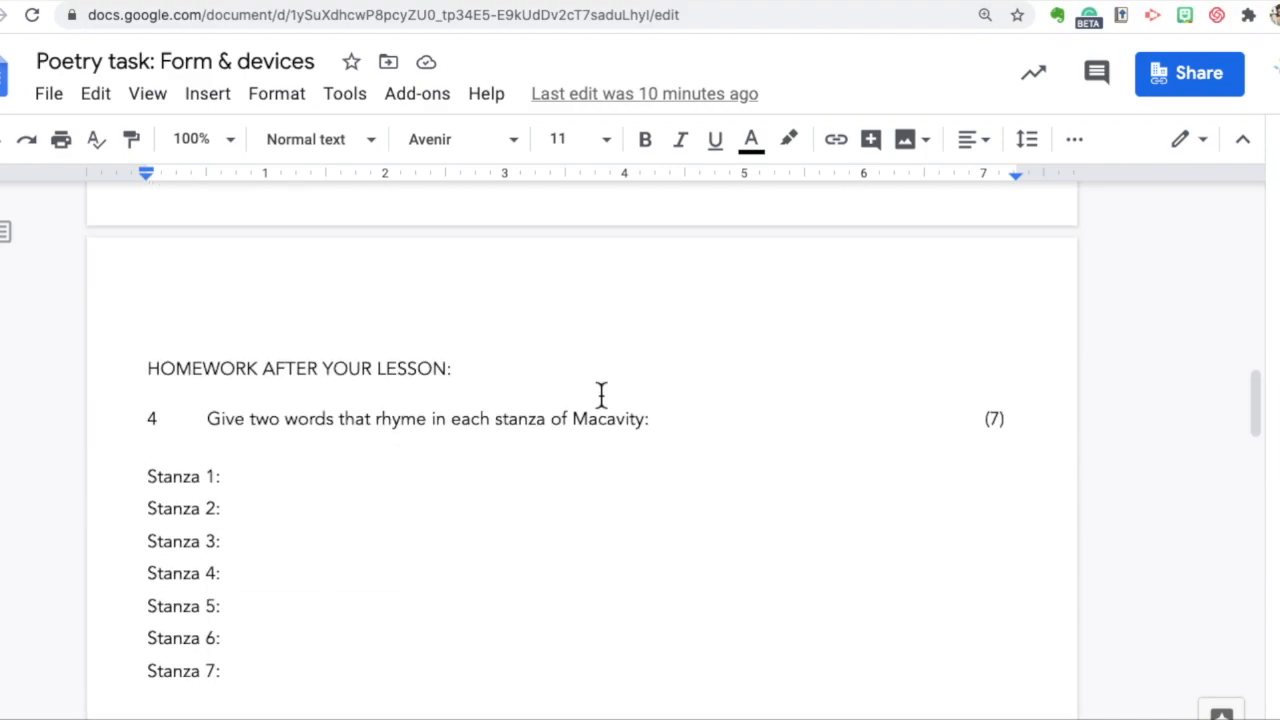
scroll(671, 431, "down", 4)
scroll(671, 431, "down", 4)
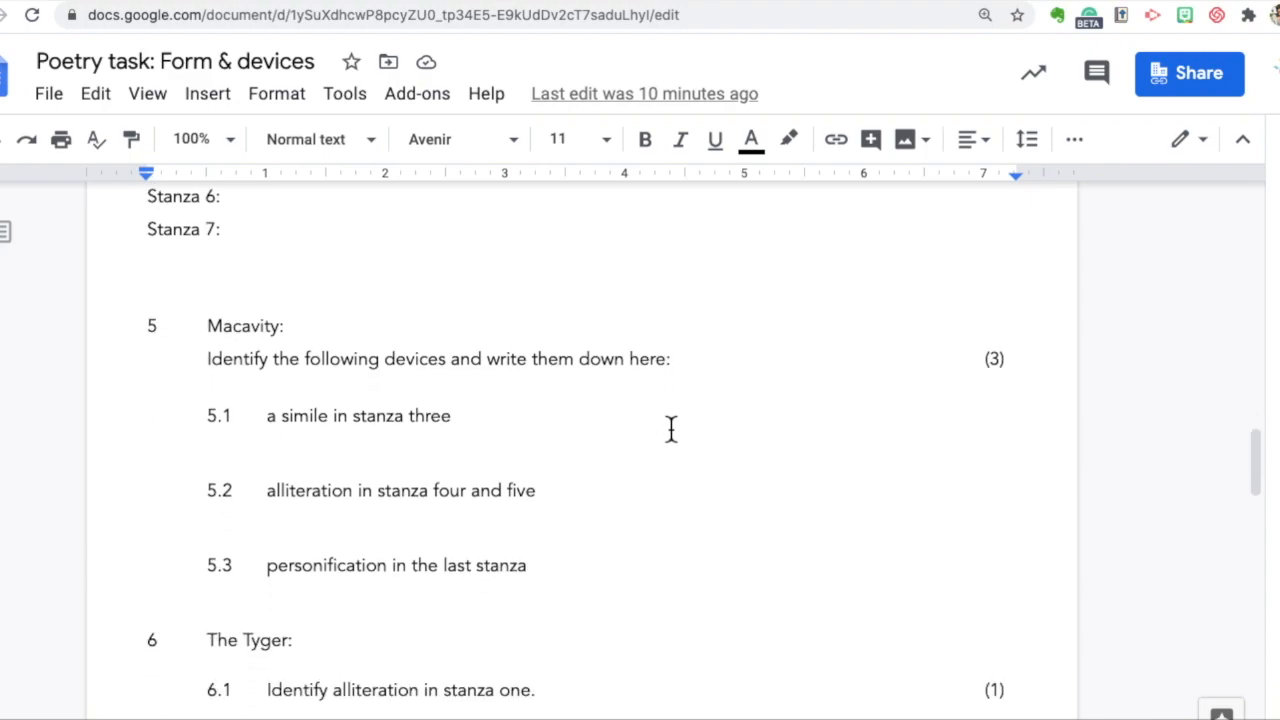
scroll(671, 431, "down", 4)
scroll(671, 431, "down", 5)
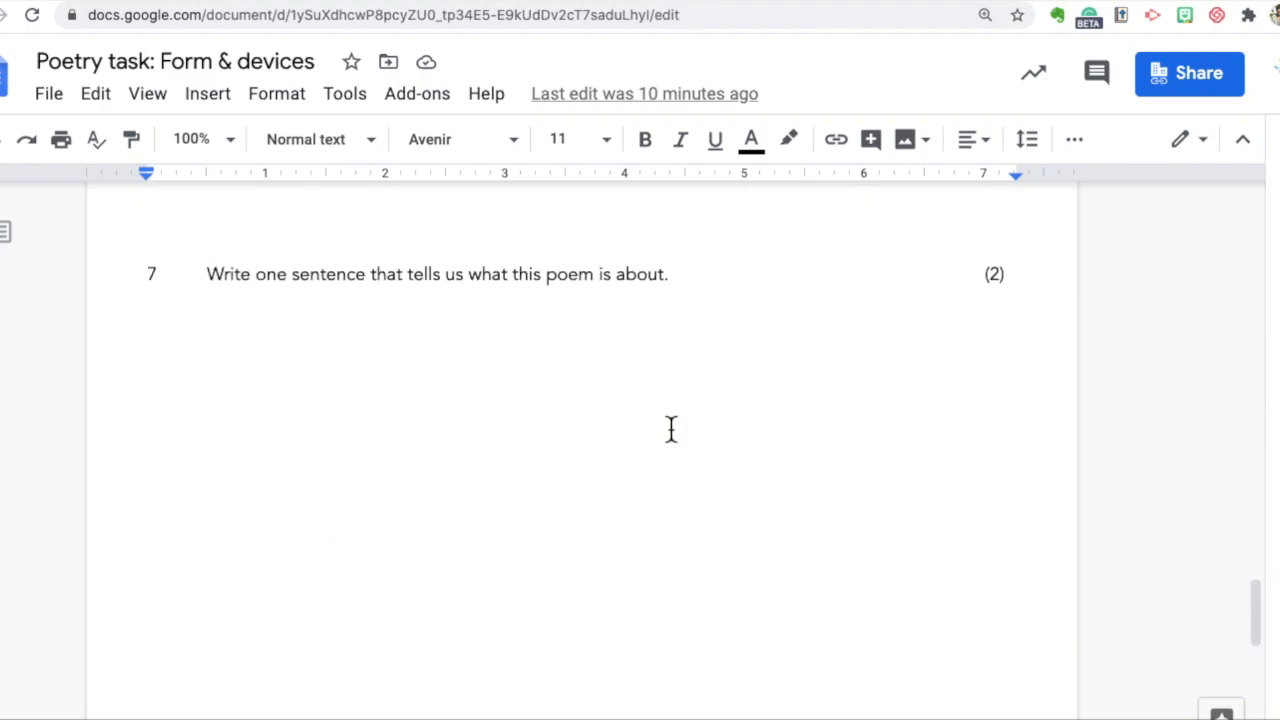
scroll(671, 430, "up", 6)
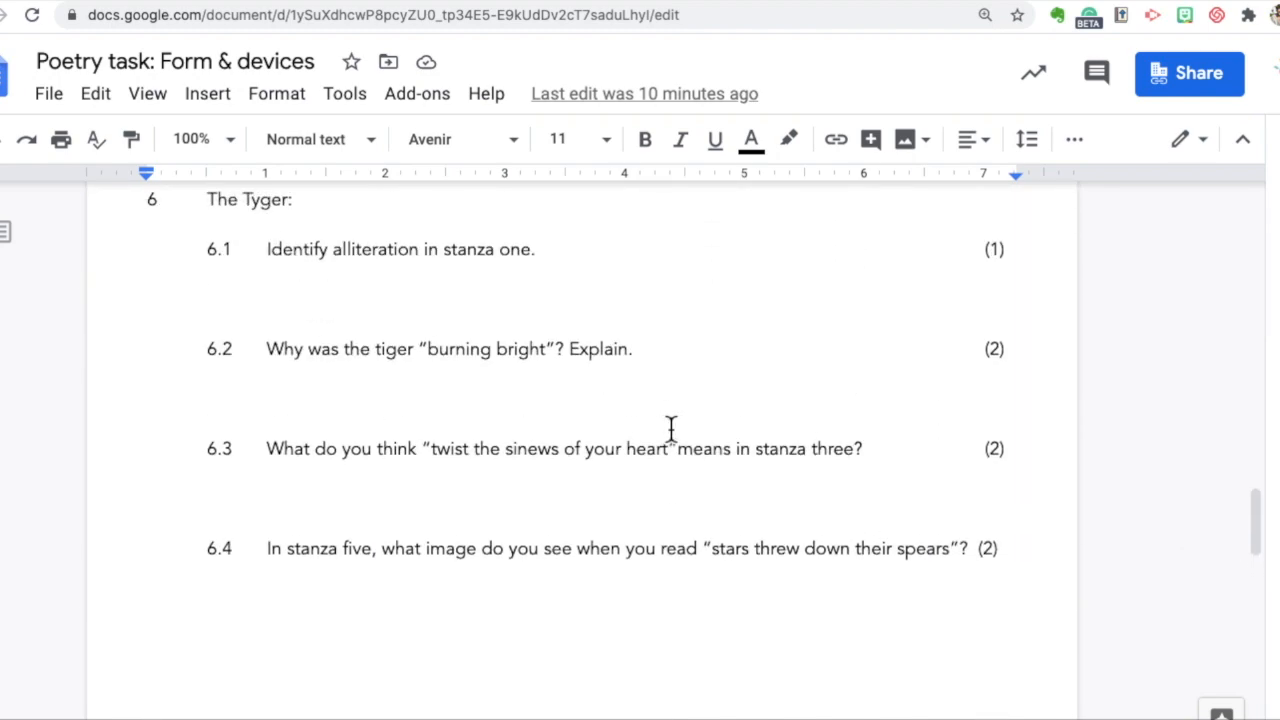
Copy the poetry task document's sharing link and attach it to the assignment in Google Classroom.
left_click(1187, 75)
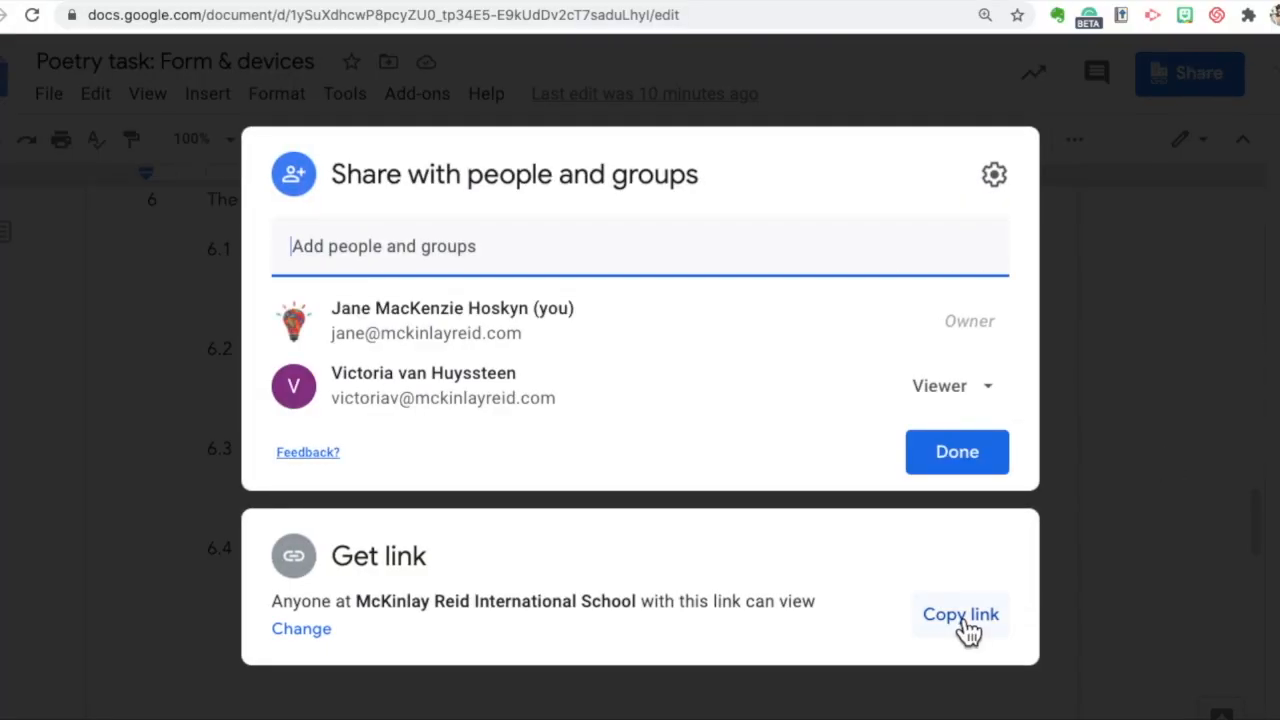
left_click(961, 615)
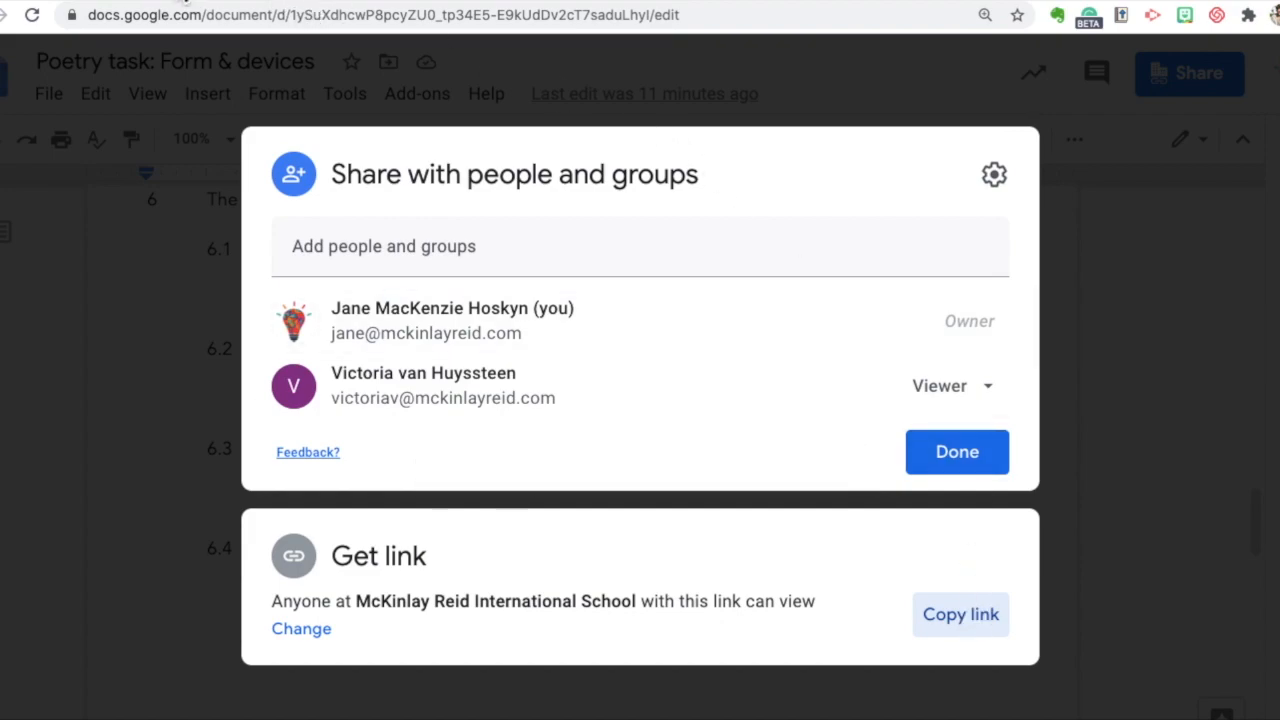
left_click(184, 2)
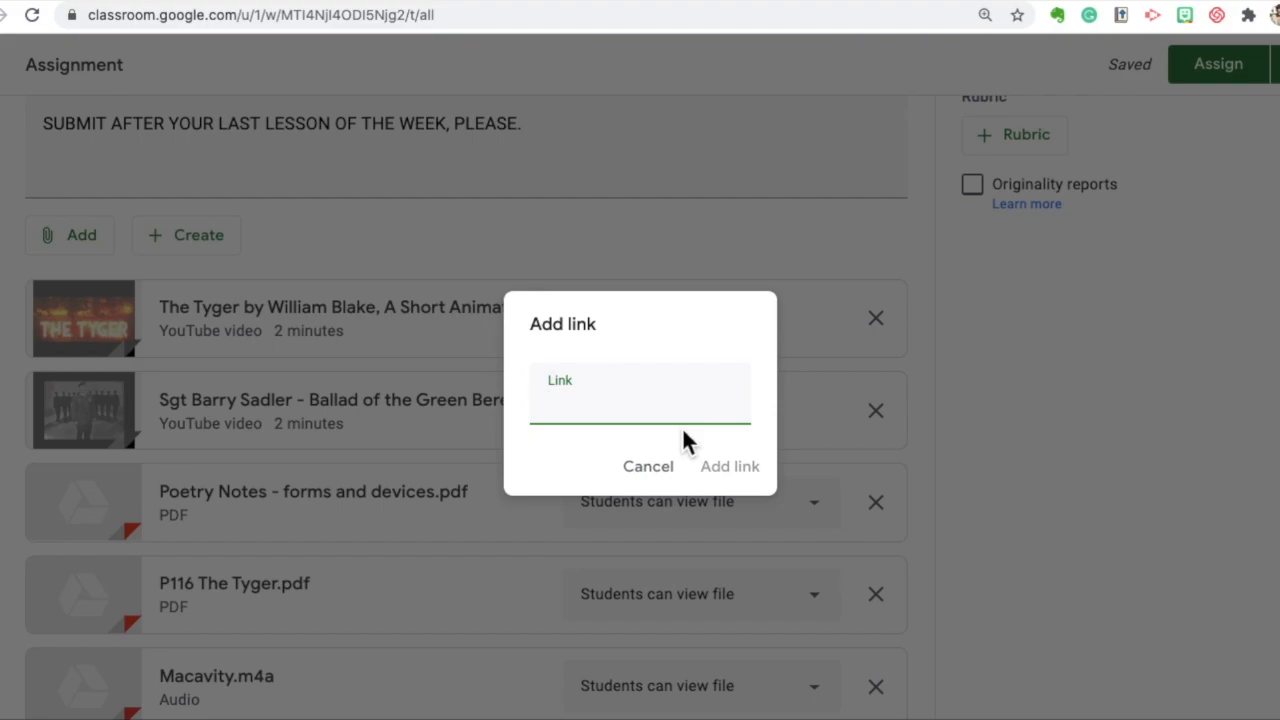
key("ctrl+v")
left_click(728, 468)
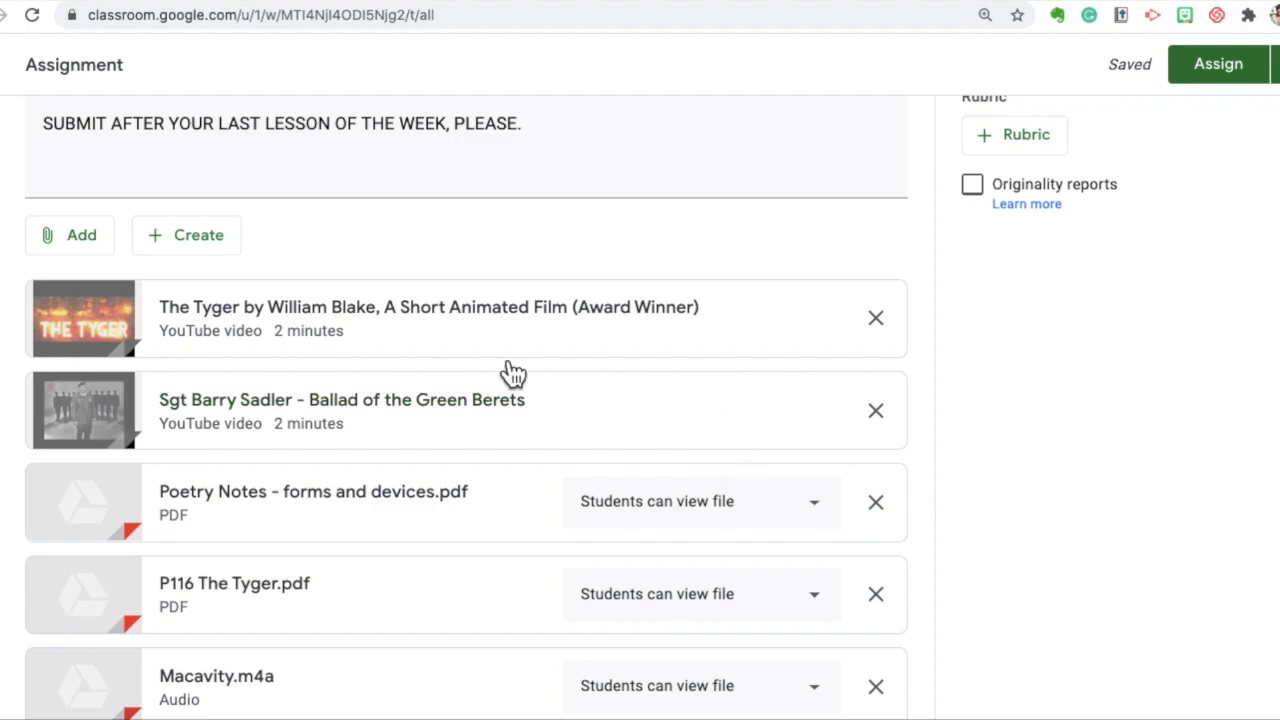
Set the attached "Poetry task: Form & devices" document to "Make a copy for each student".
scroll(457, 363, "down", 2)
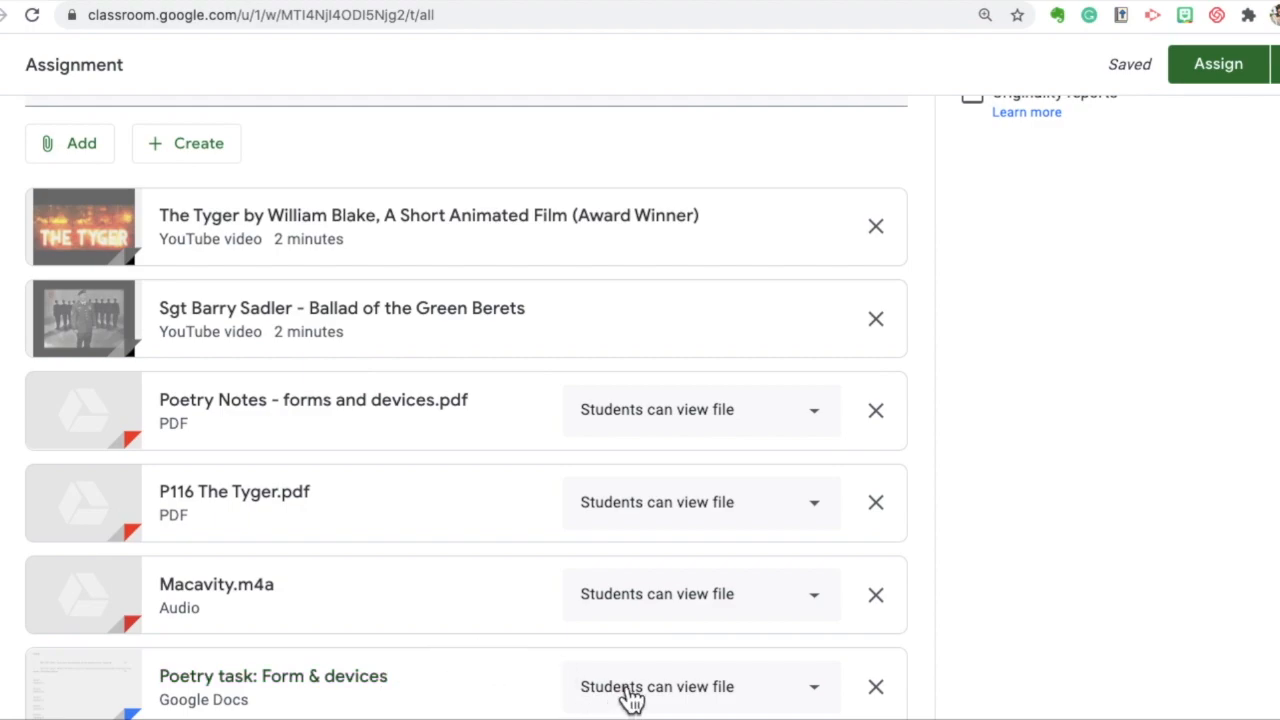
left_click(828, 705)
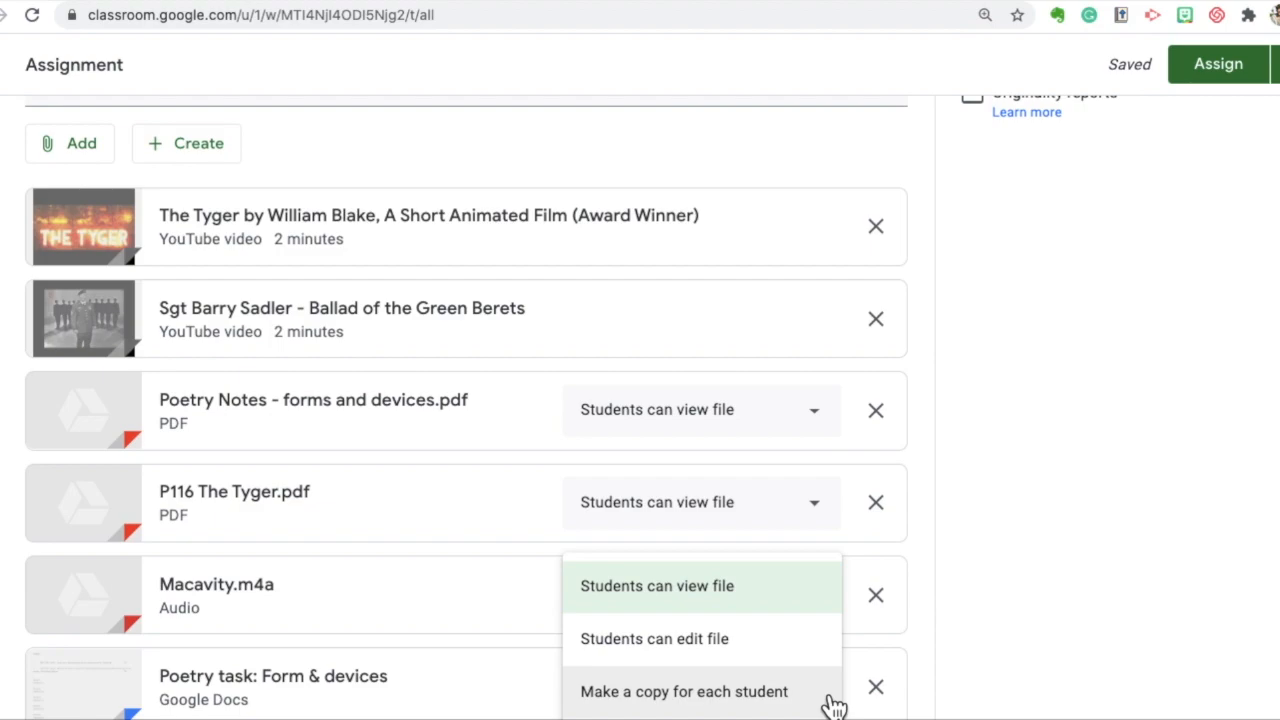
left_click(801, 705)
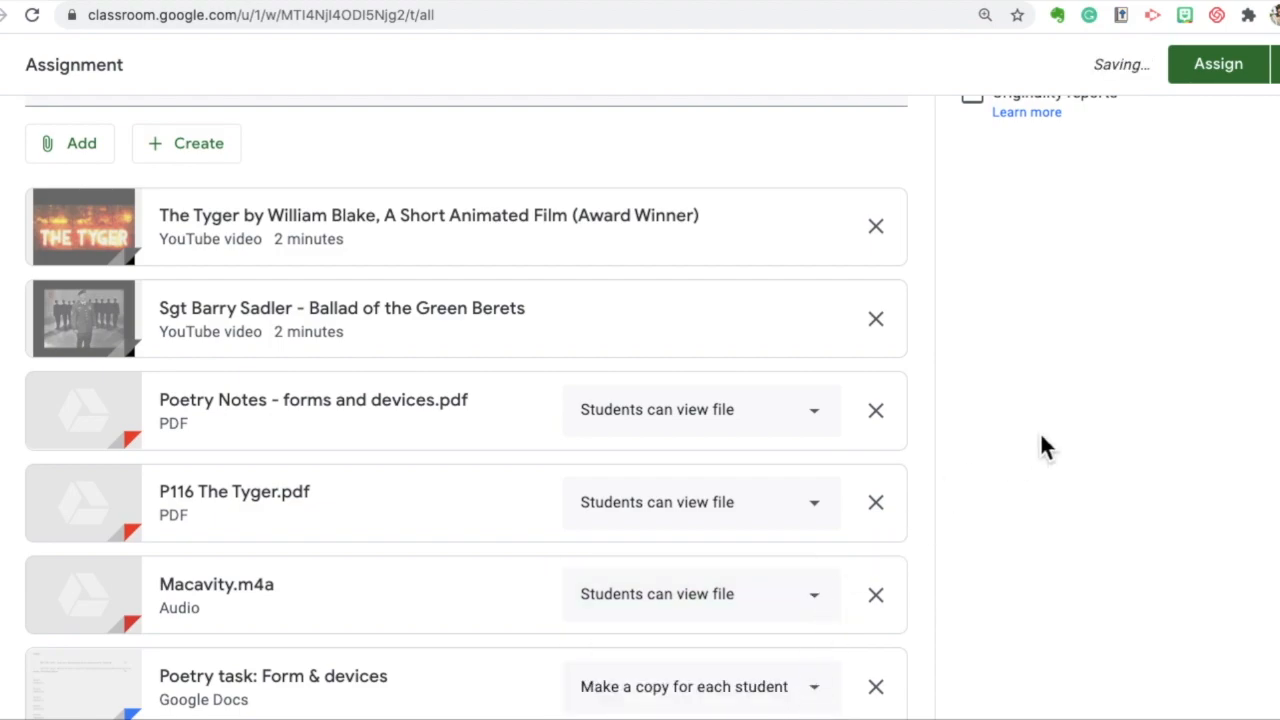
Set the assignment's points to 40.
scroll(1042, 447, "up", 1)
scroll(1042, 447, "up", 5)
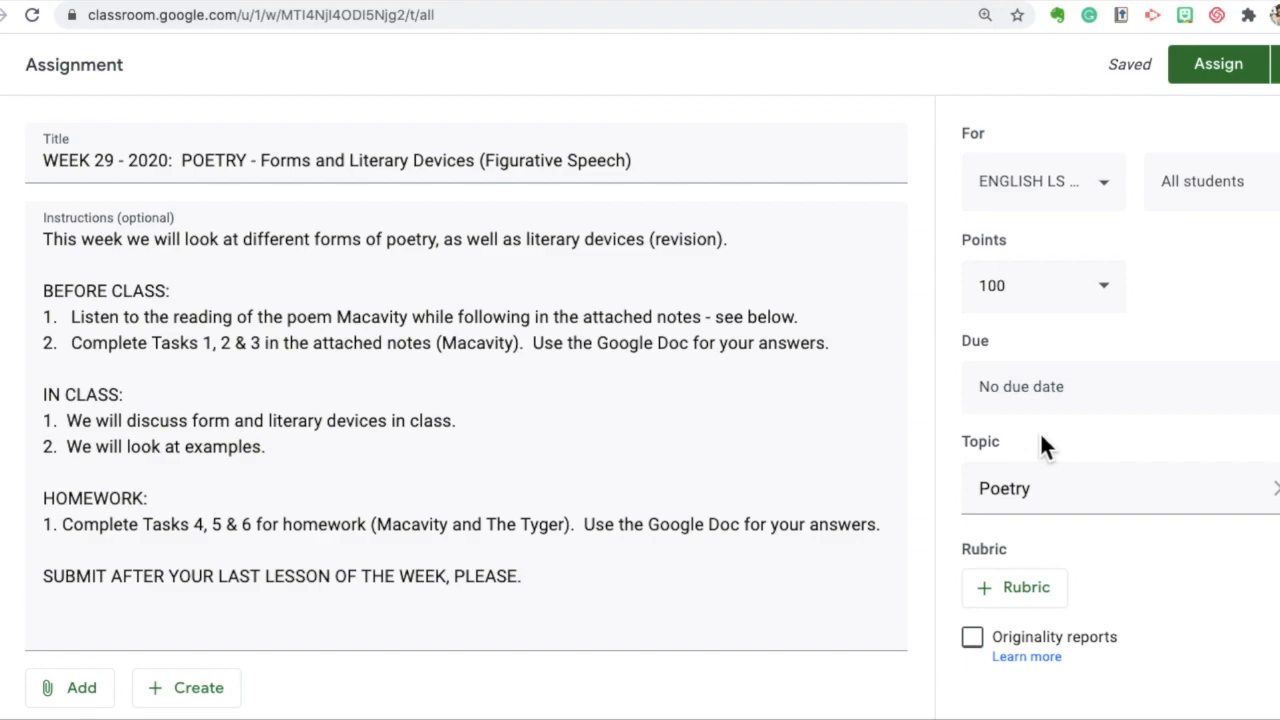
left_click(1104, 290)
key("BackSpace")
key("BackSpace")
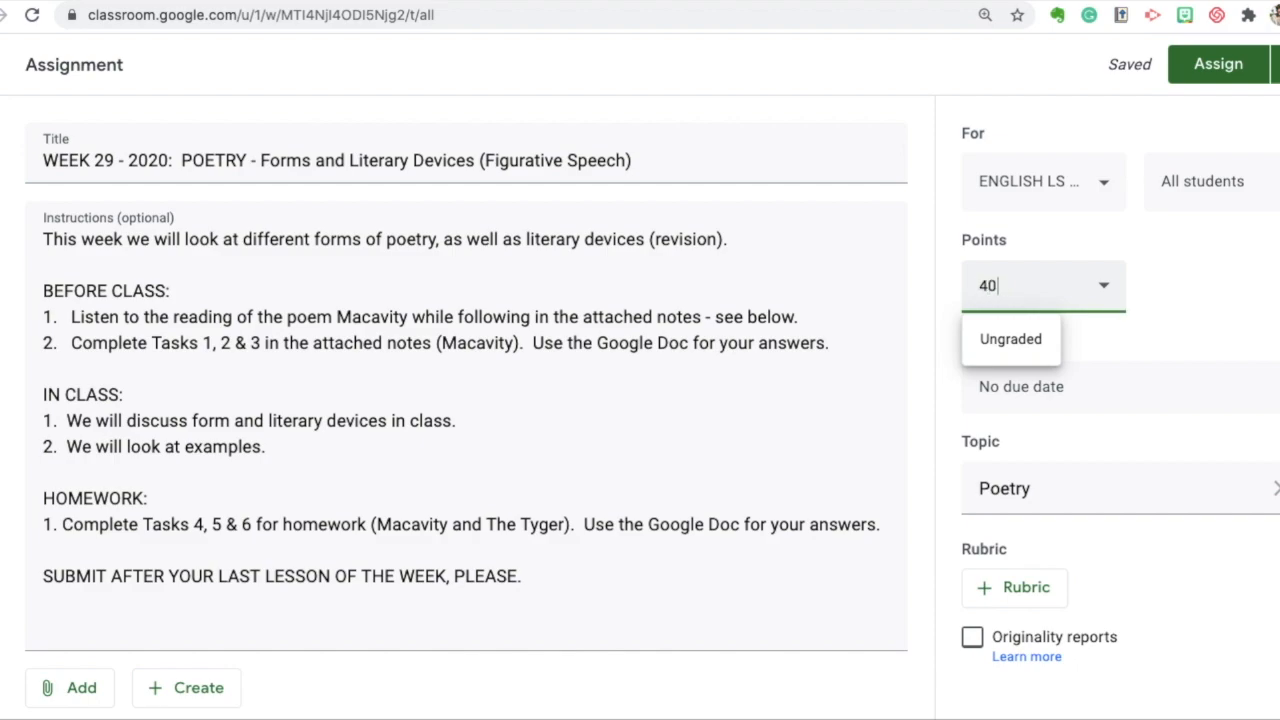
left_click(1204, 295)
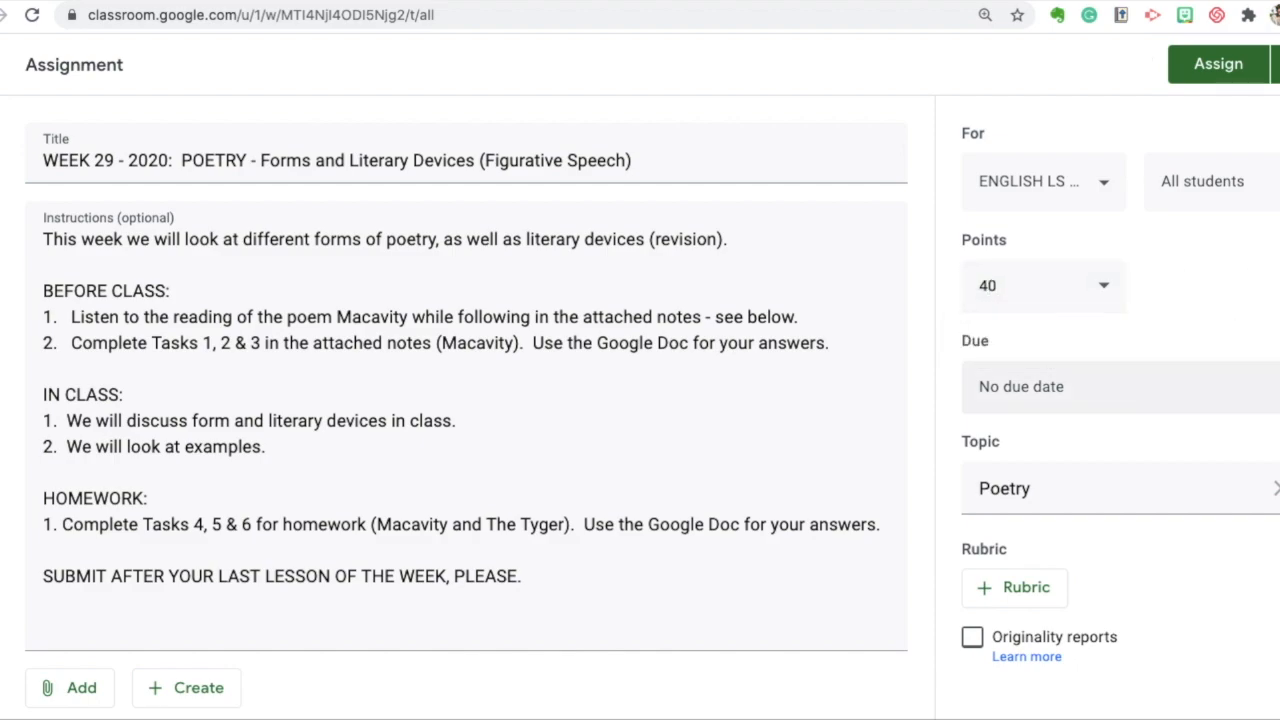
Set the assignment's due date to Jul 17, 2020, without a due time.
left_click(1100, 386)
left_click(1103, 480)
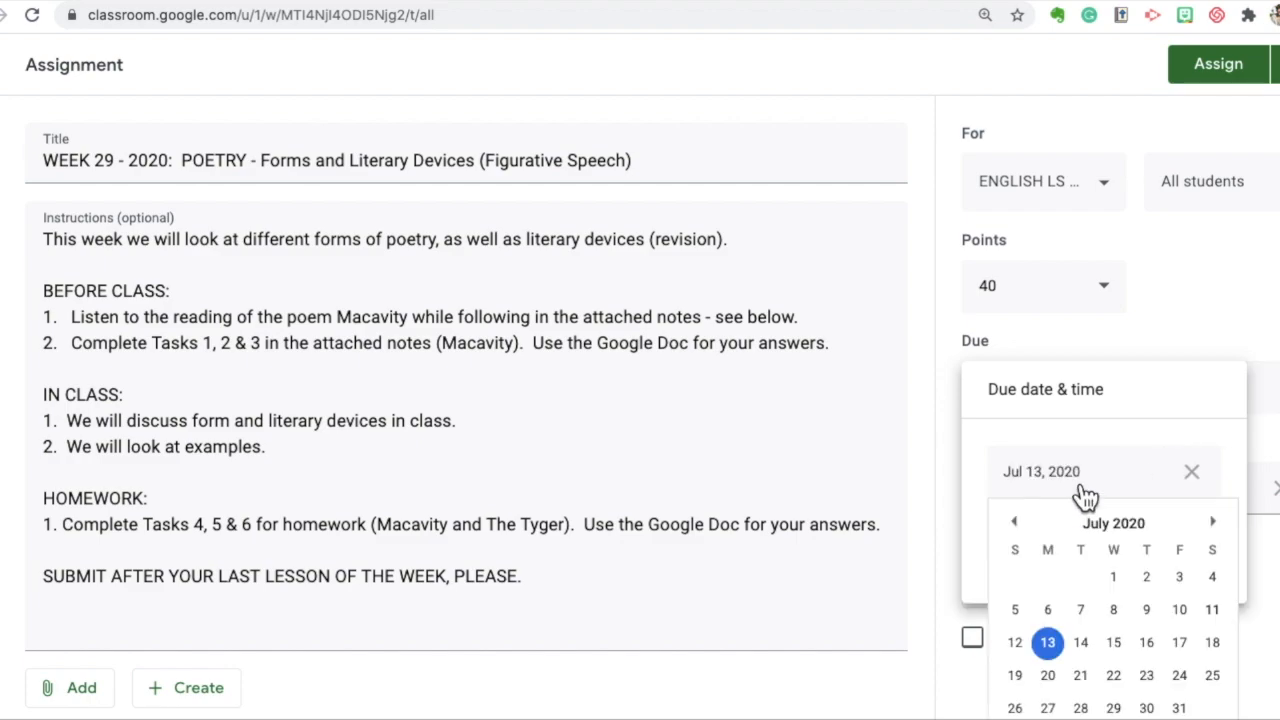
left_click(1160, 642)
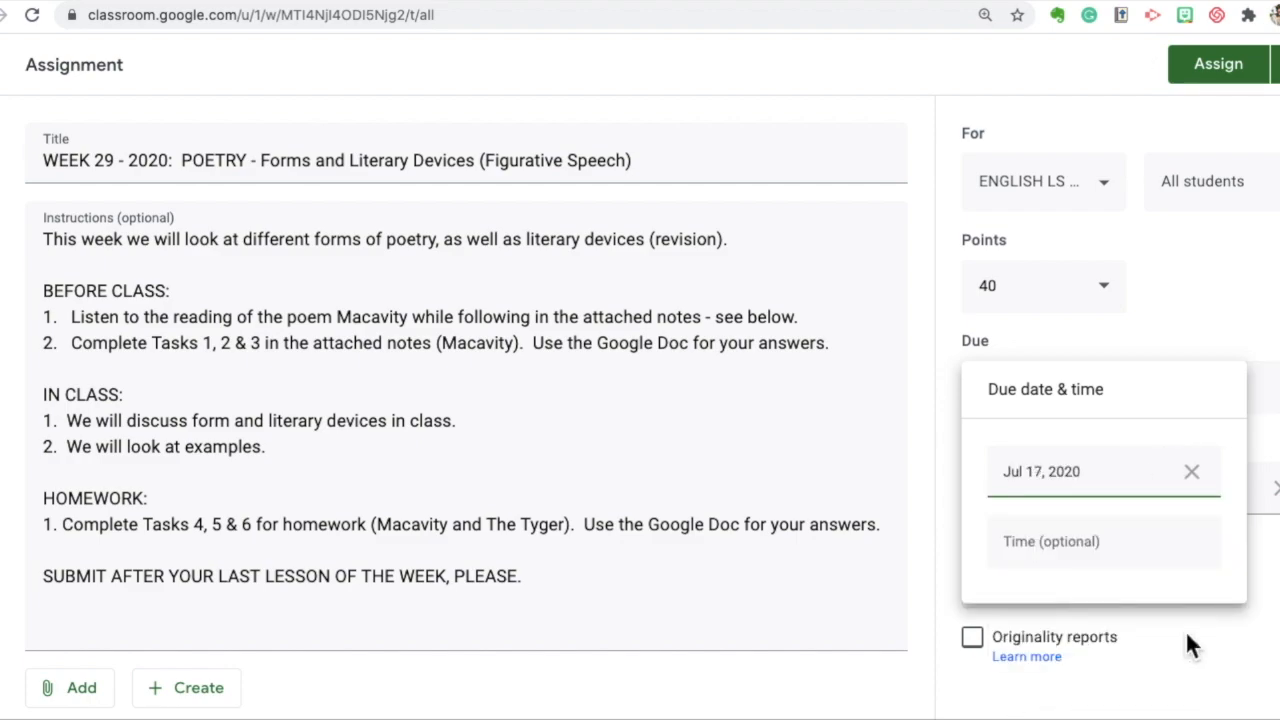
left_click(1249, 271)
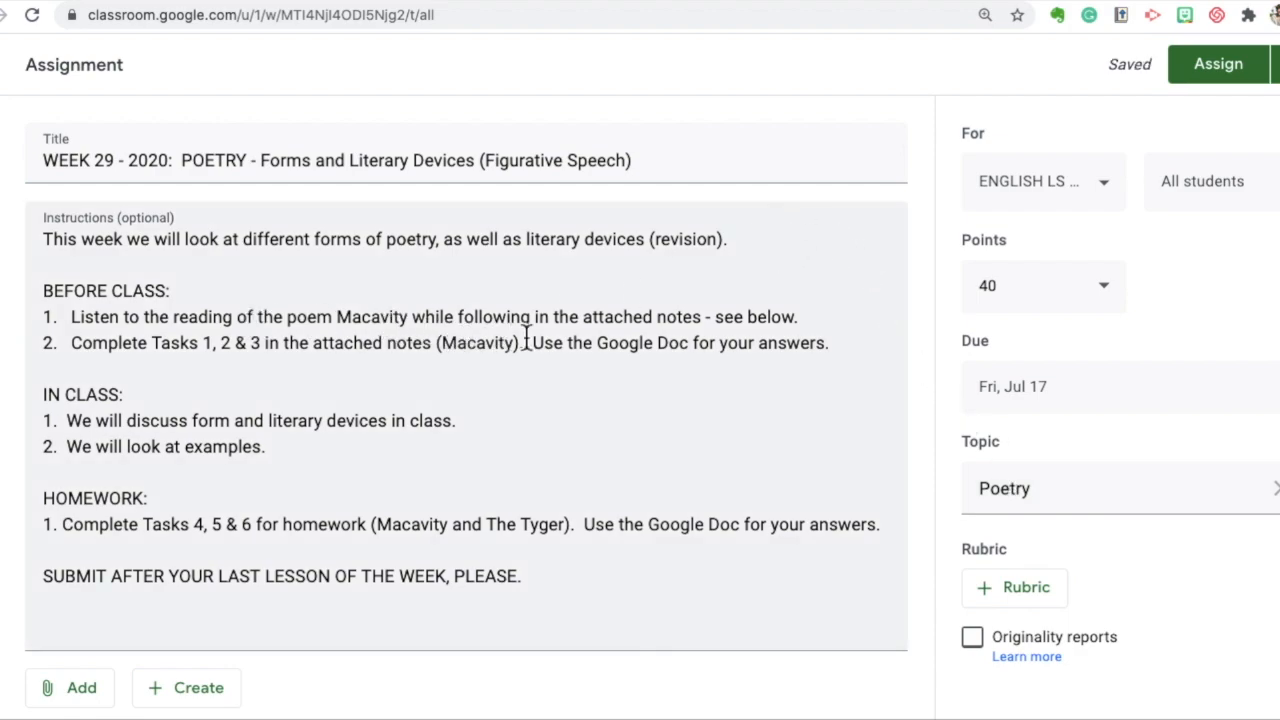
Review the assignment's instructions against its attached videos, PDFs, audio file and Google Doc.
scroll(768, 300, "down", 5)
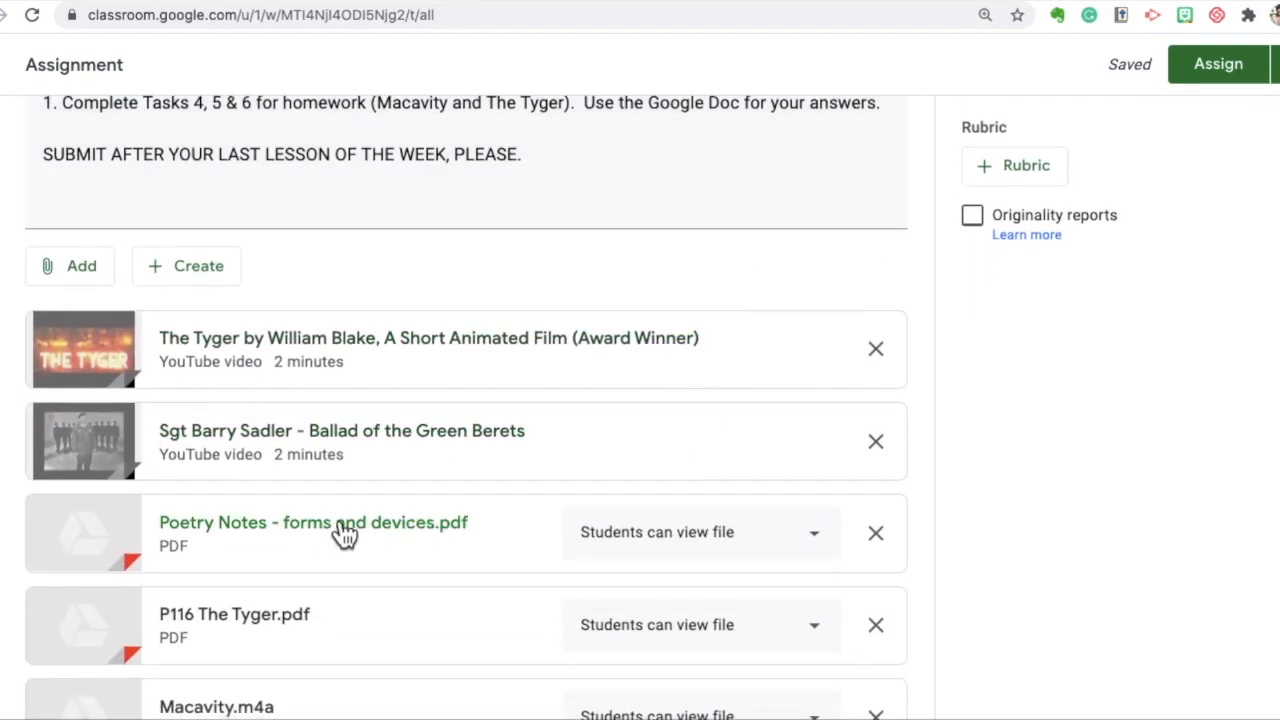
scroll(545, 284, "up", 4)
scroll(545, 284, "up", 1)
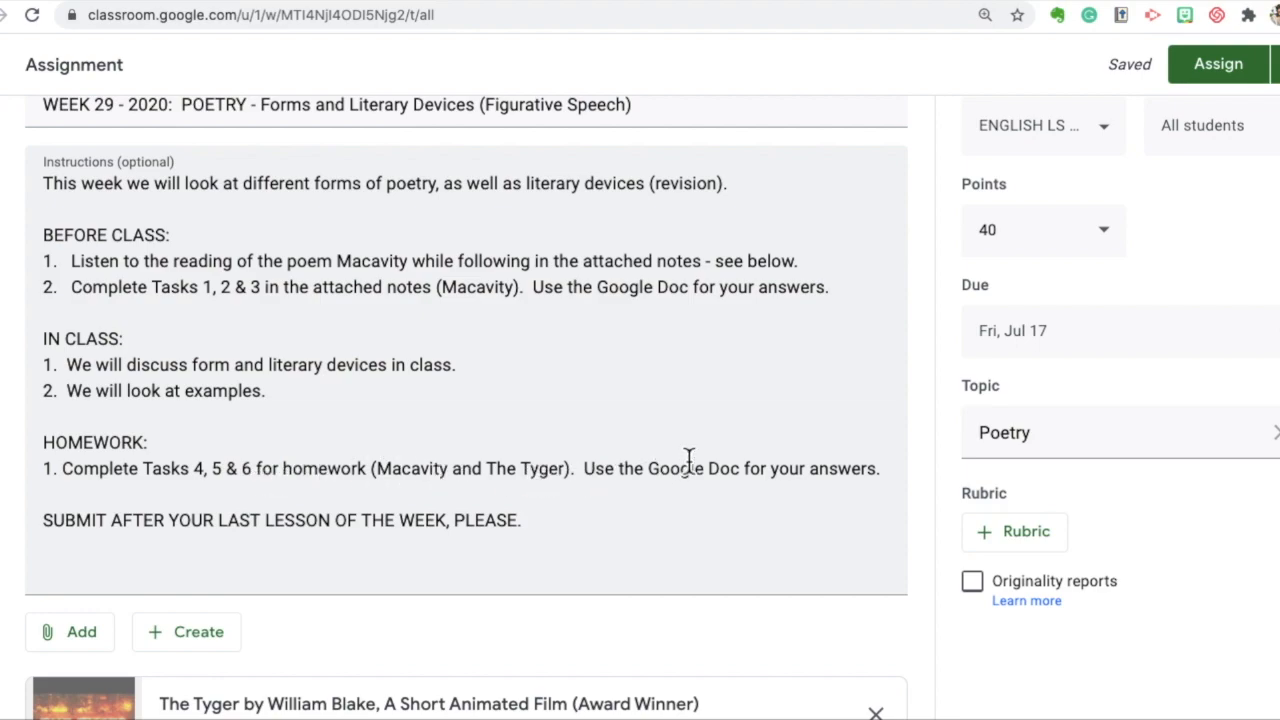
scroll(675, 388, "down", 4)
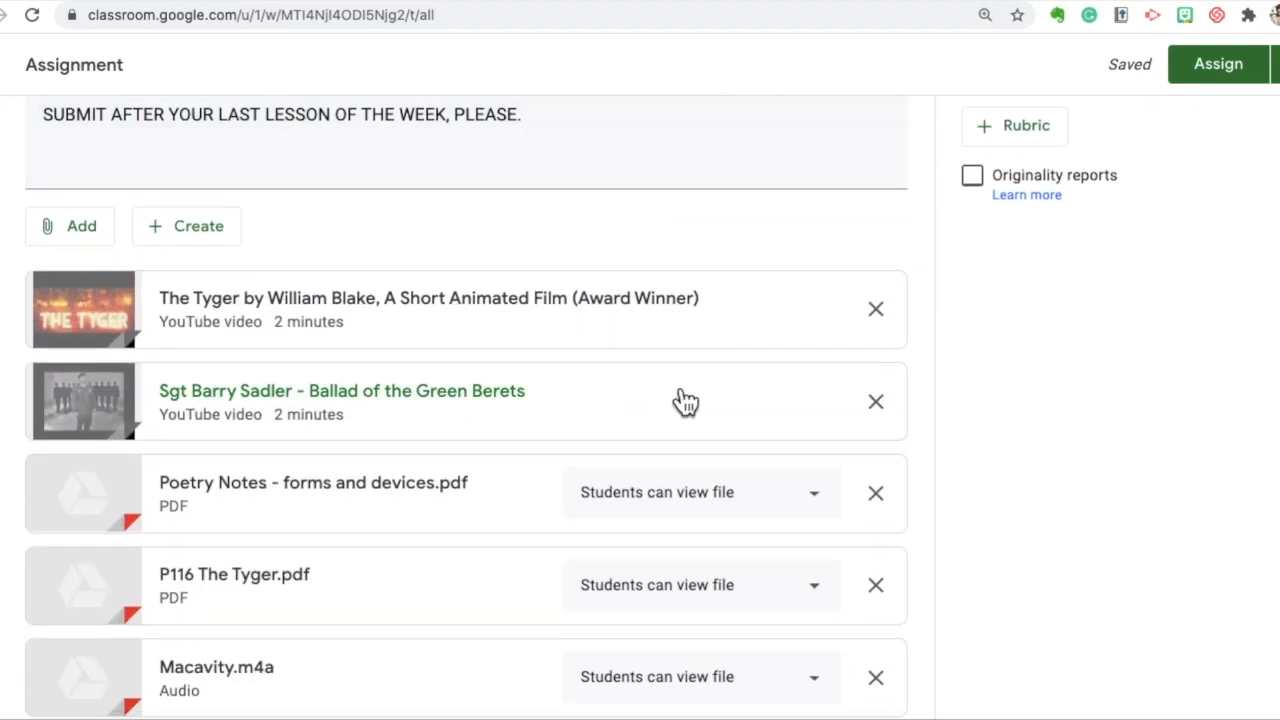
scroll(686, 402, "down", 1)
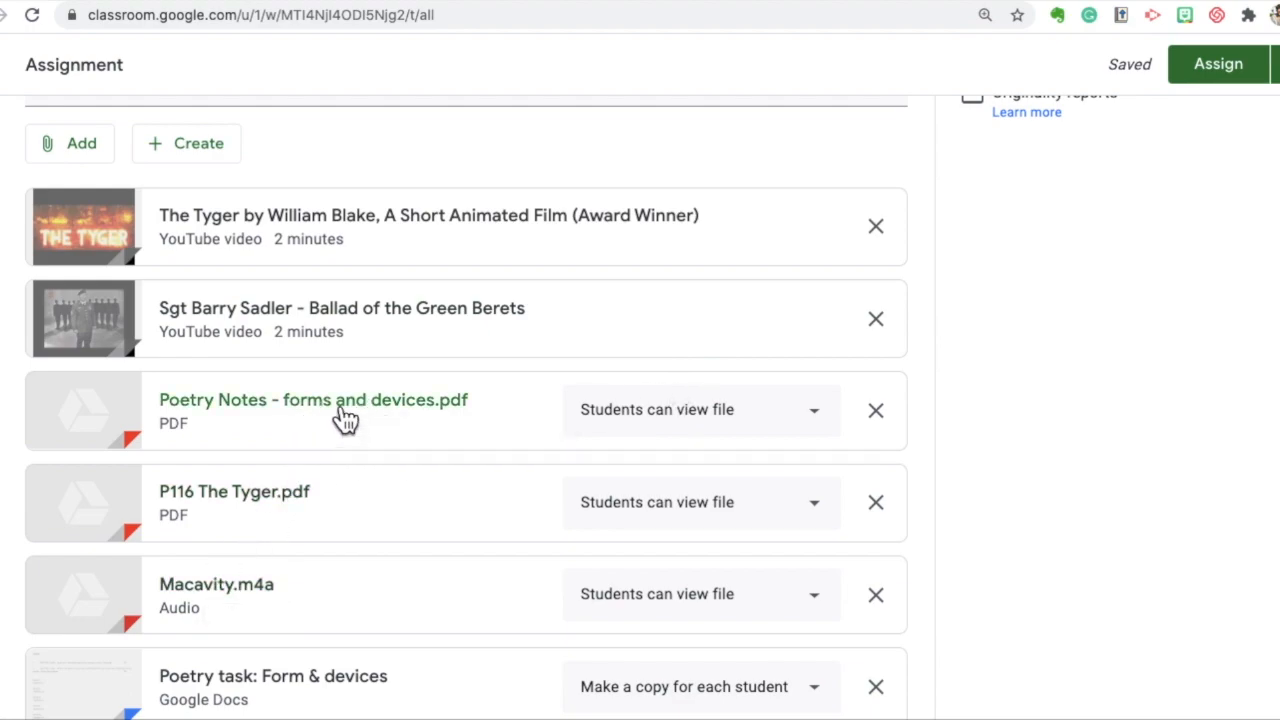
scroll(408, 212, "up", 4)
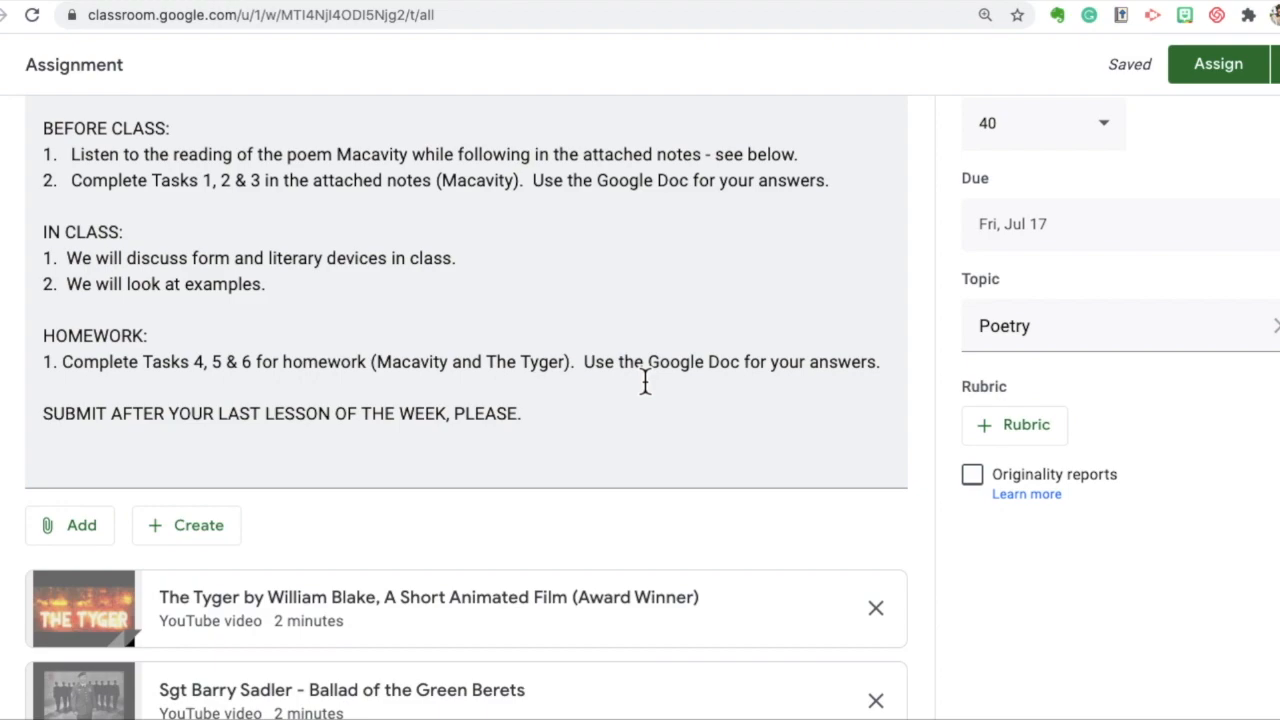
scroll(645, 381, "down", 4)
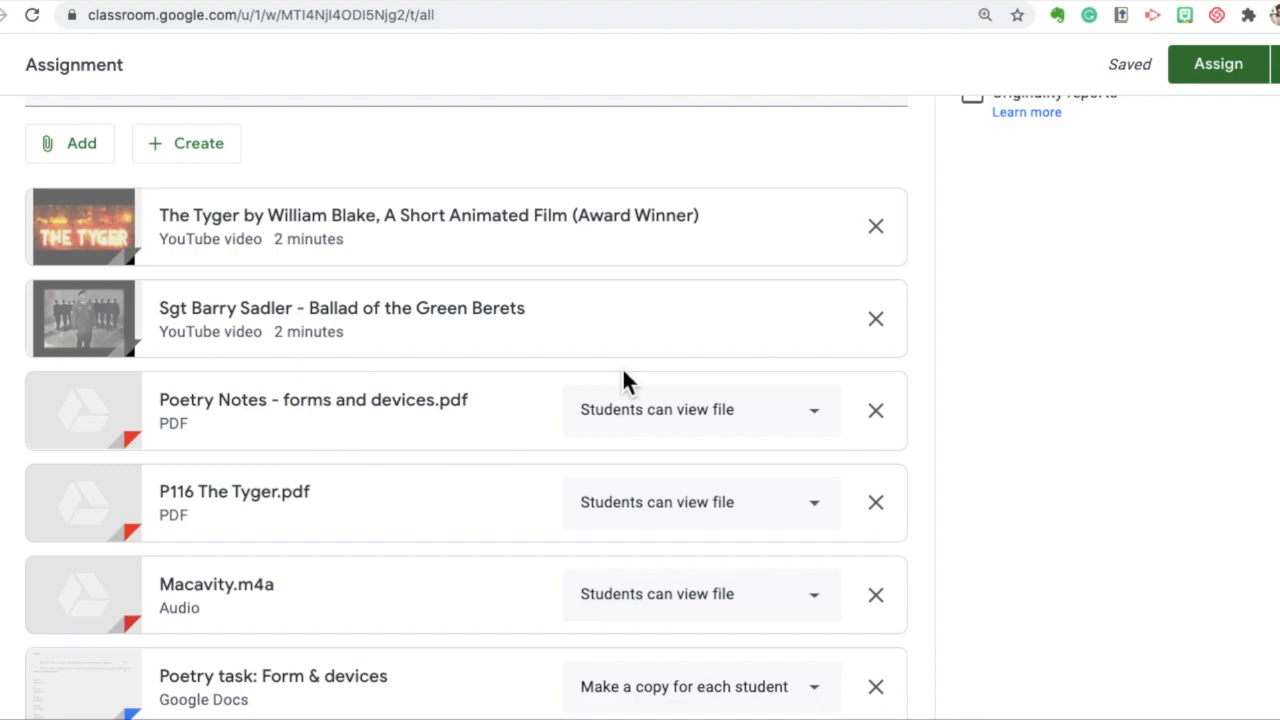
scroll(624, 381, "up", 3)
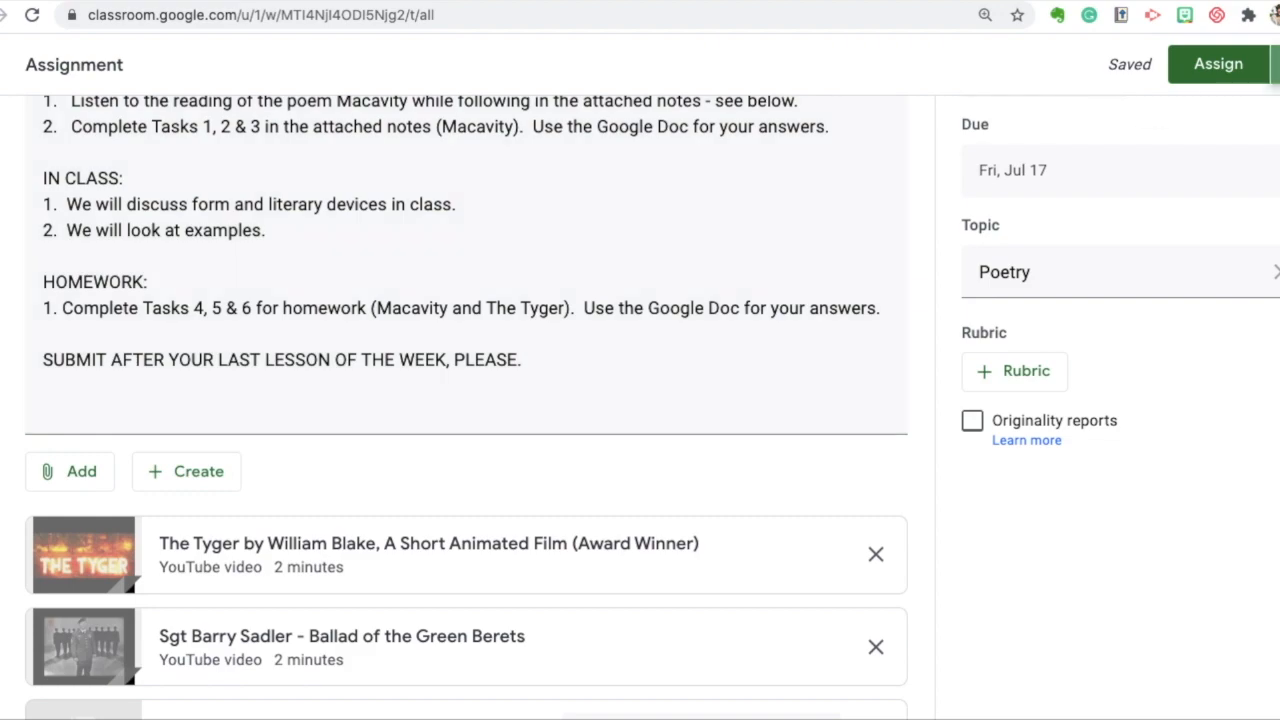
Schedule the assignment to be posted on Jul 12, 2020 at 10:00 AM.
left_click(1274, 64)
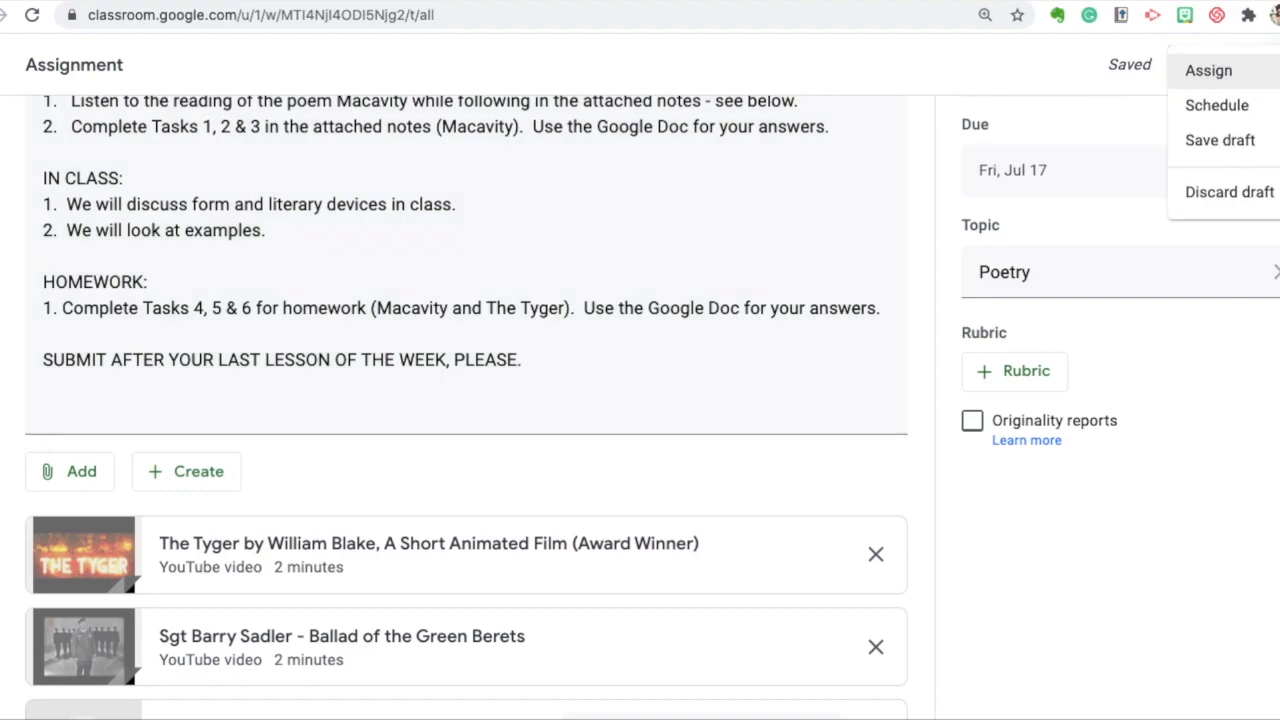
left_click(1257, 108)
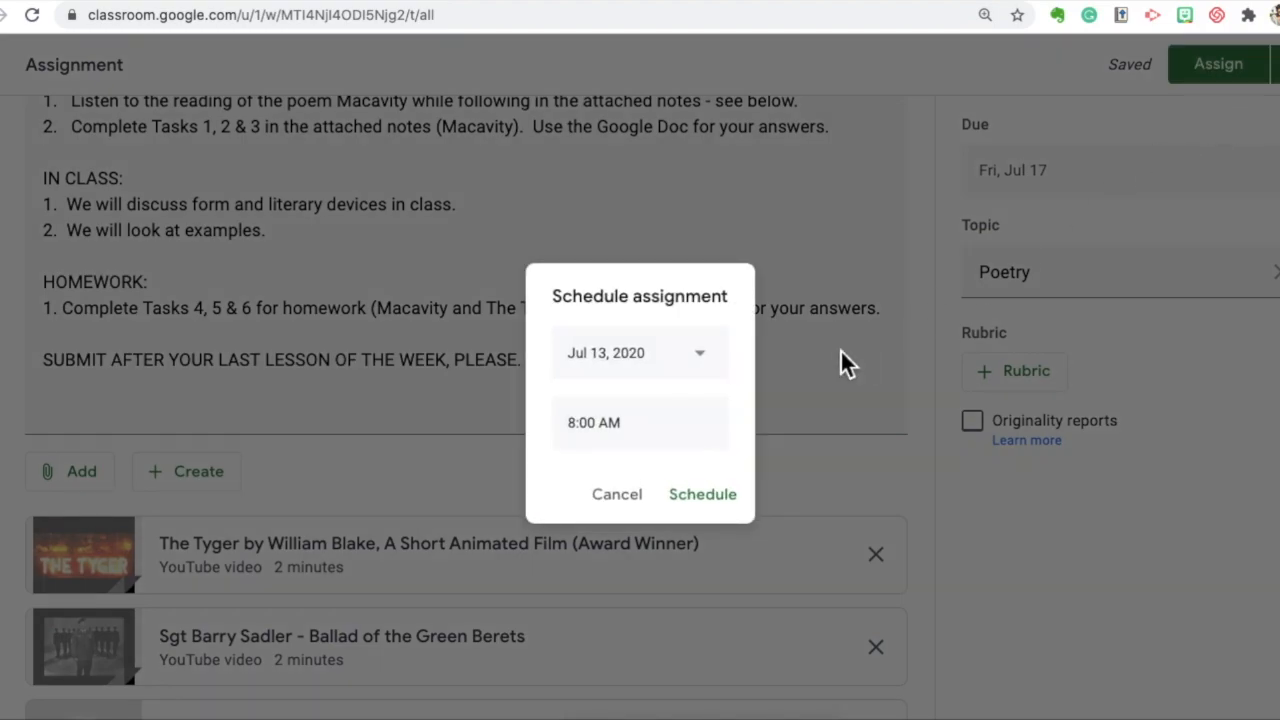
left_click(712, 366)
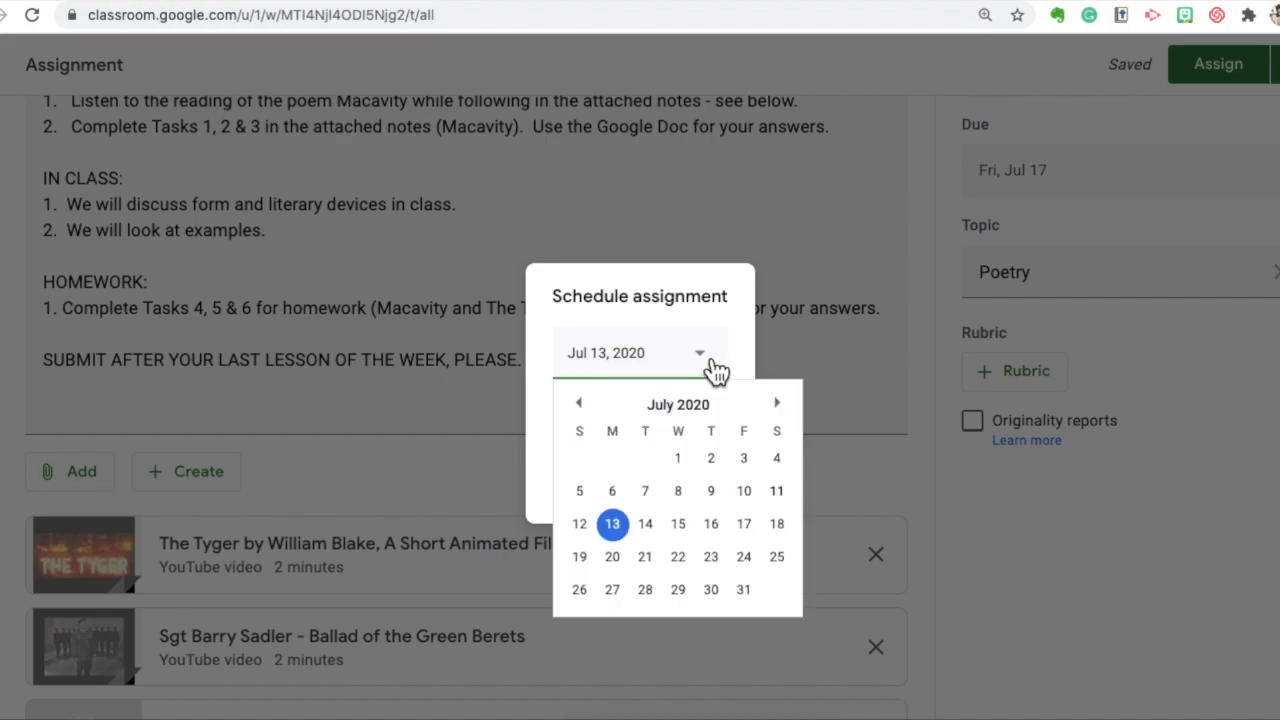
left_click(588, 528)
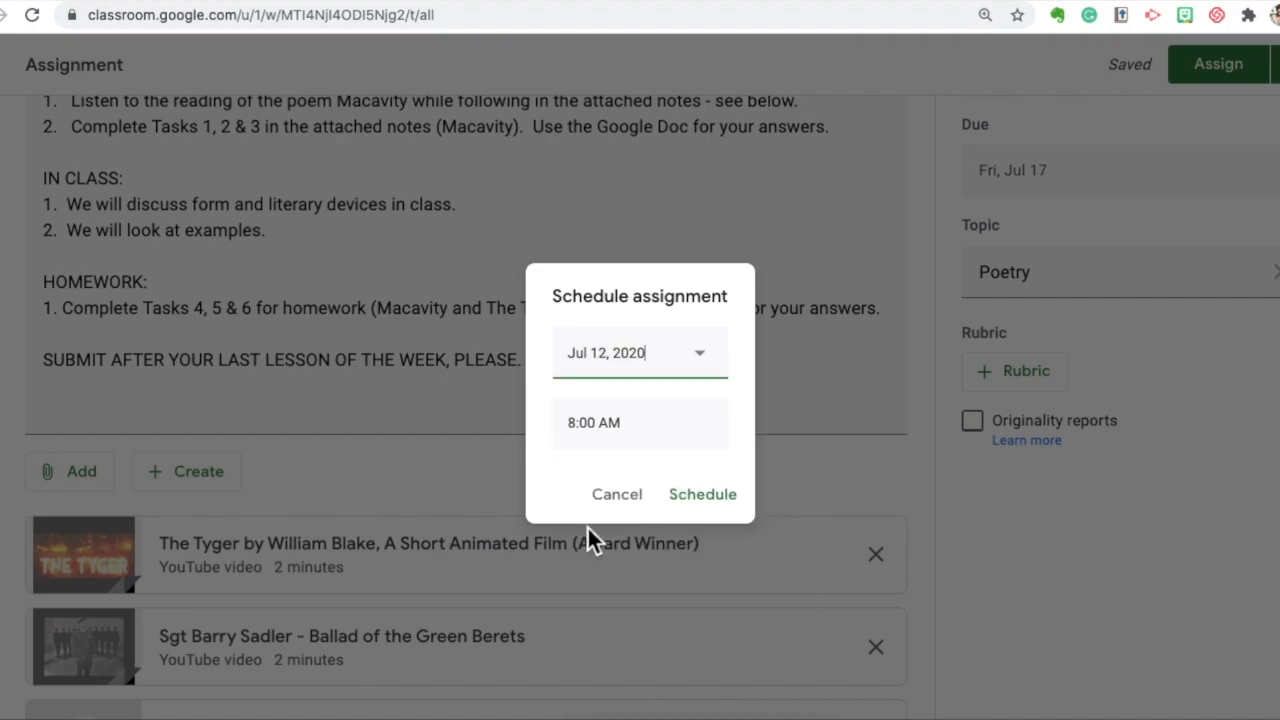
left_click_drag(624, 427, 560, 428)
type("10:00")
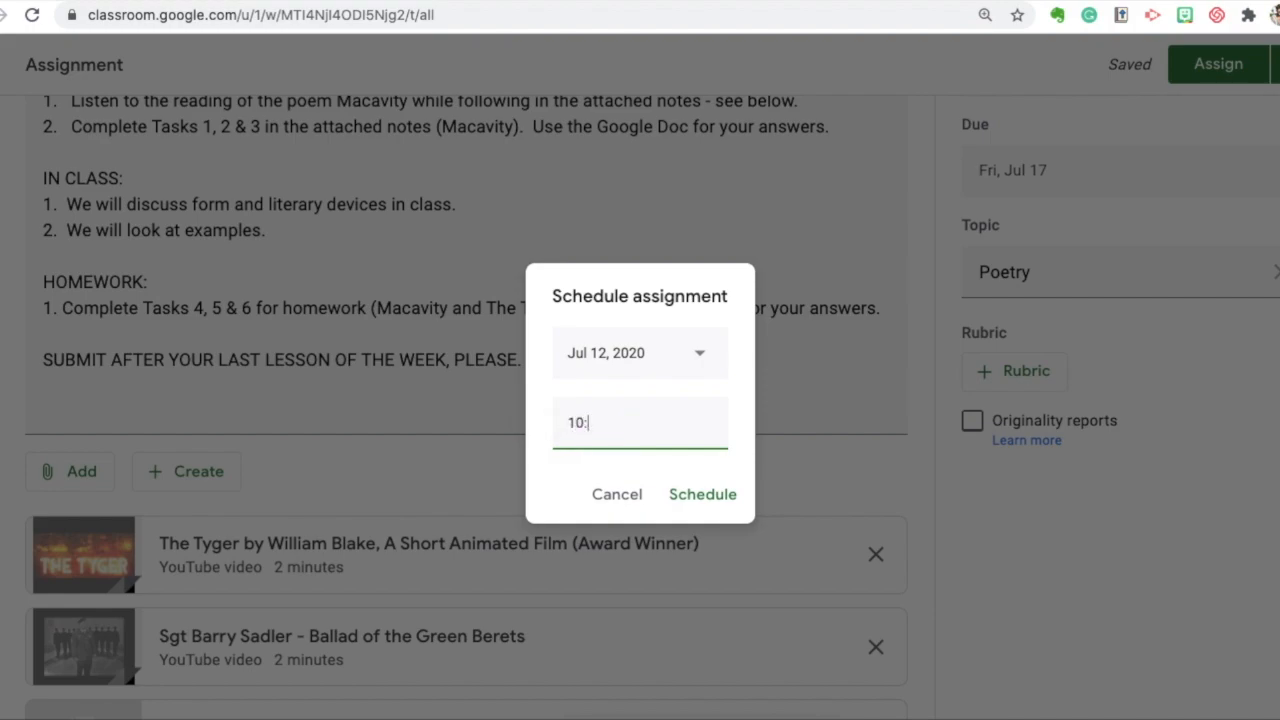
type("am")
left_click(712, 502)
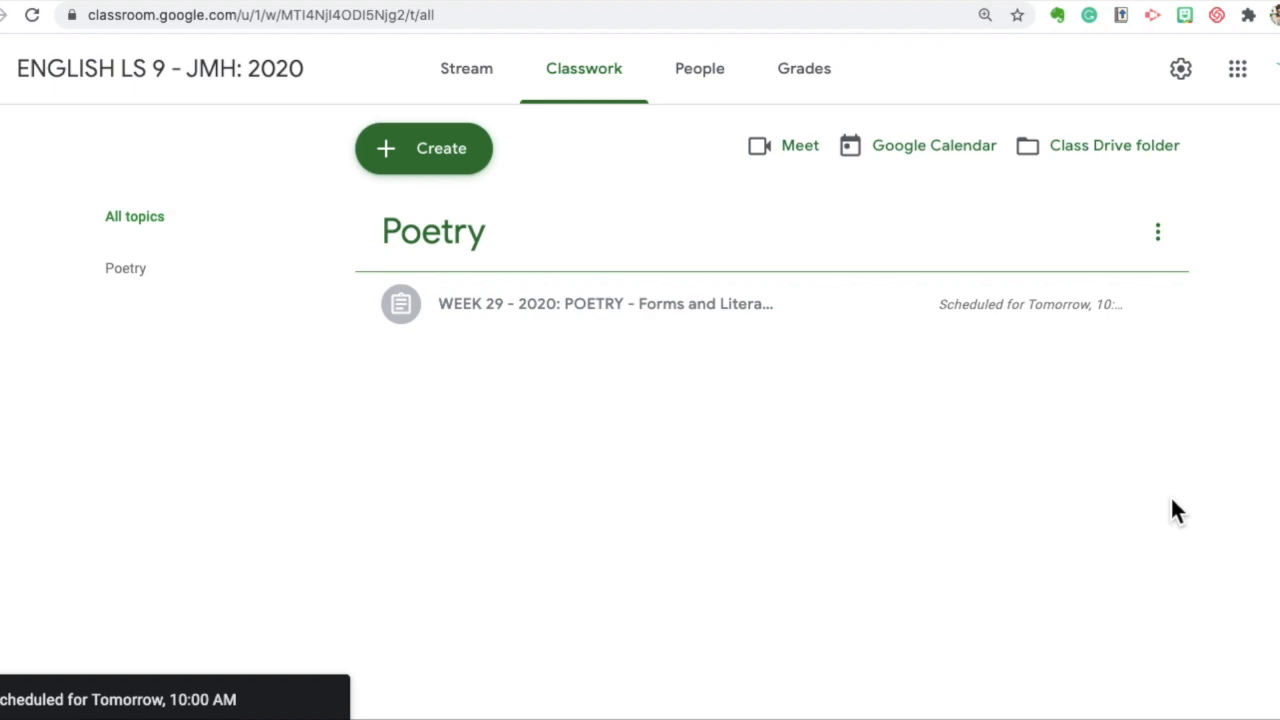
Check the class's people list, and examine the scheduled Week 29 poetry assignment's instructions and attachments in the classwork list.
left_click(720, 90)
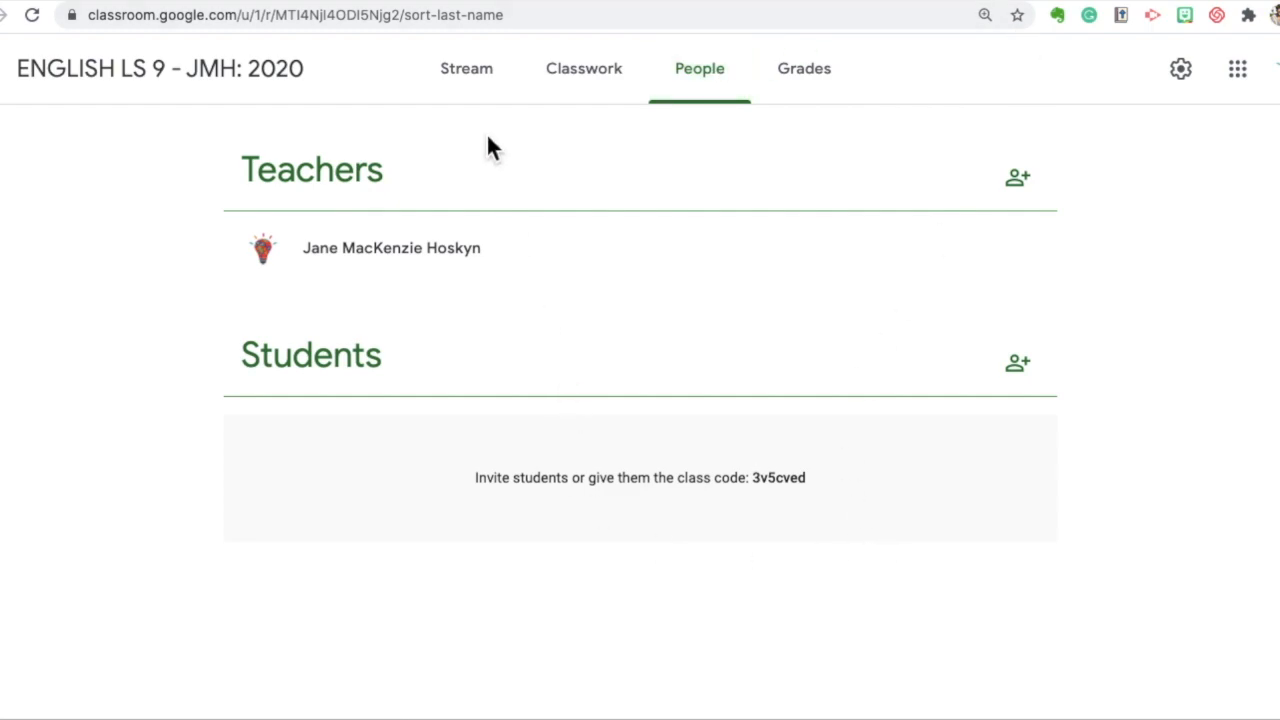
left_click(594, 87)
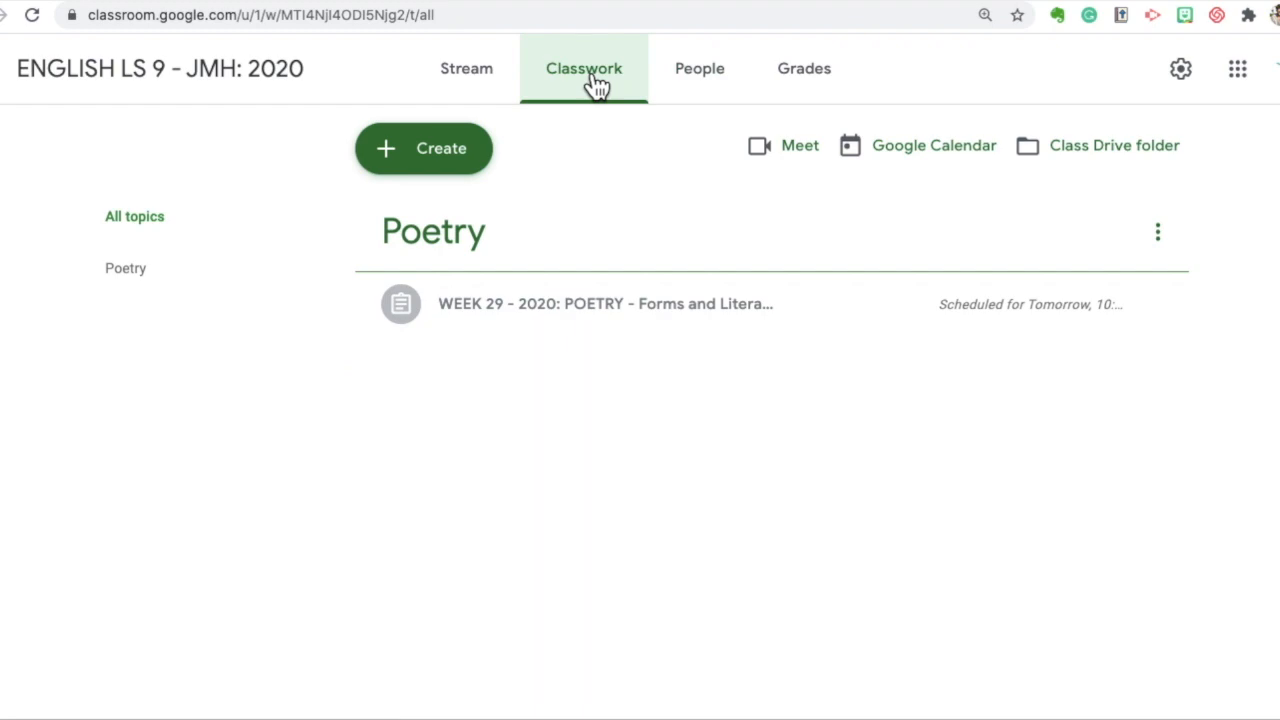
left_click(620, 330)
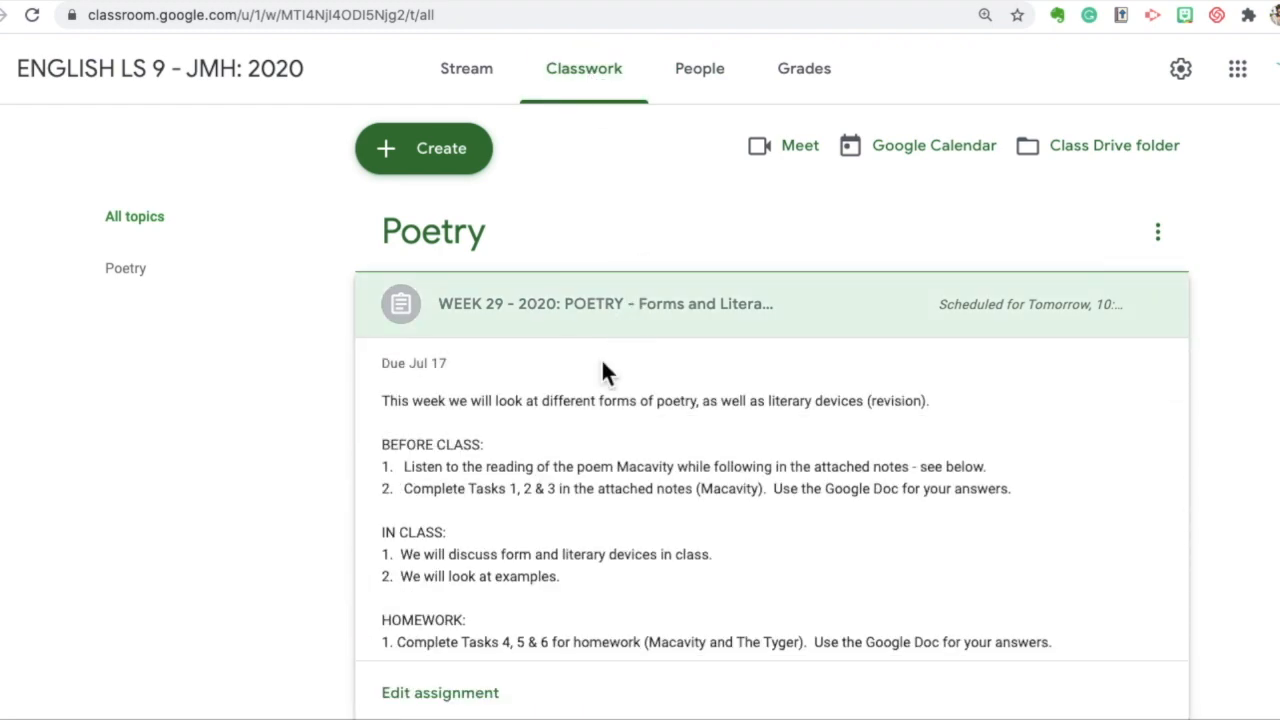
scroll(603, 367, "down", 2)
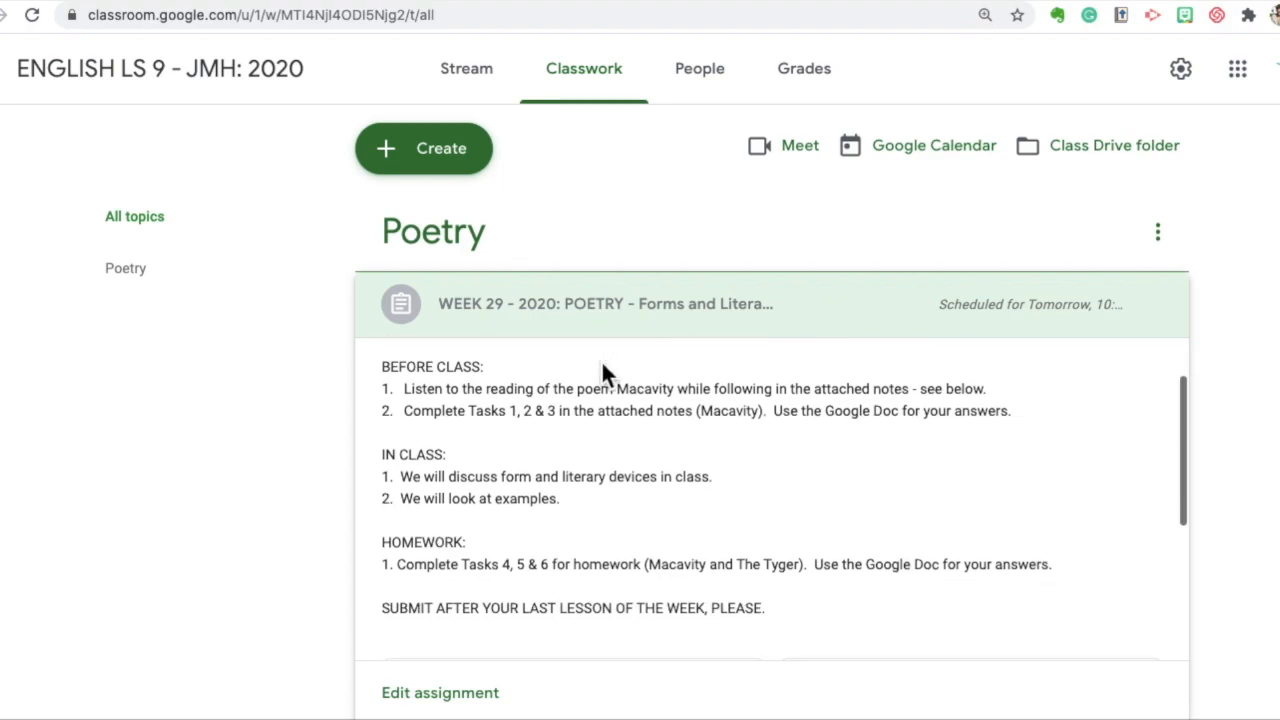
scroll(603, 368, "down", 3)
scroll(603, 368, "down", 2)
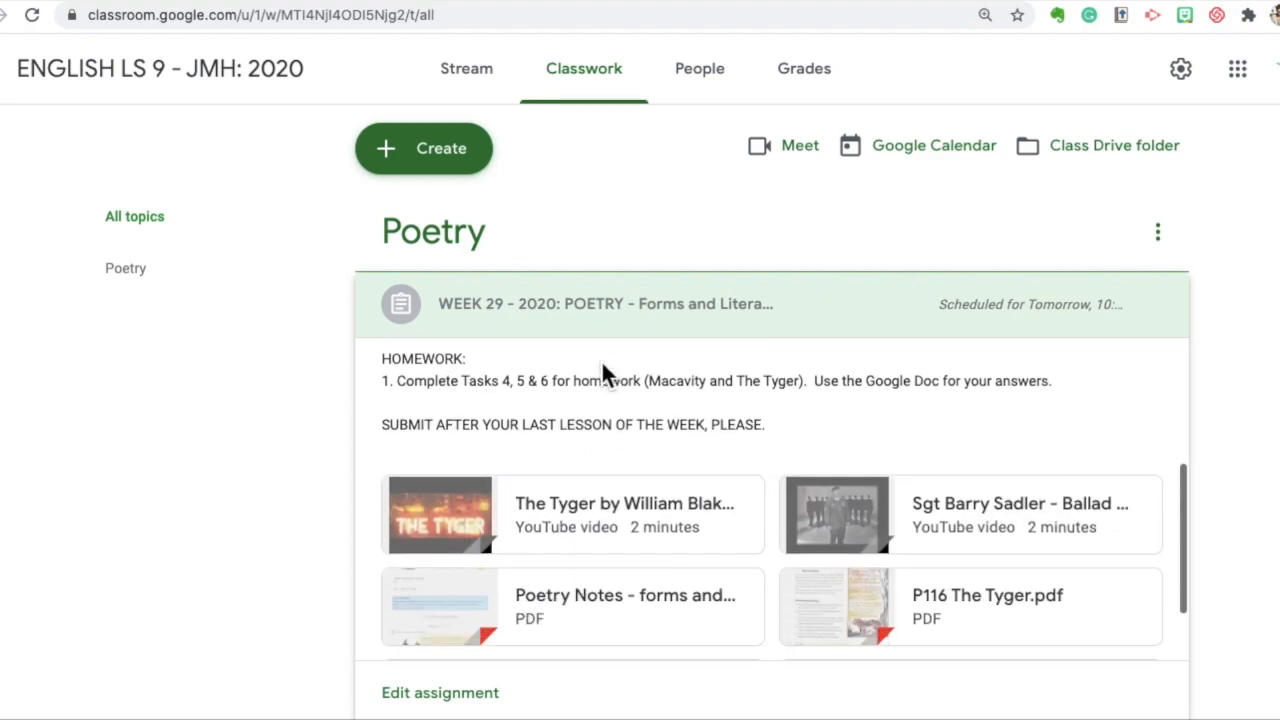
scroll(602, 362, "down", 3)
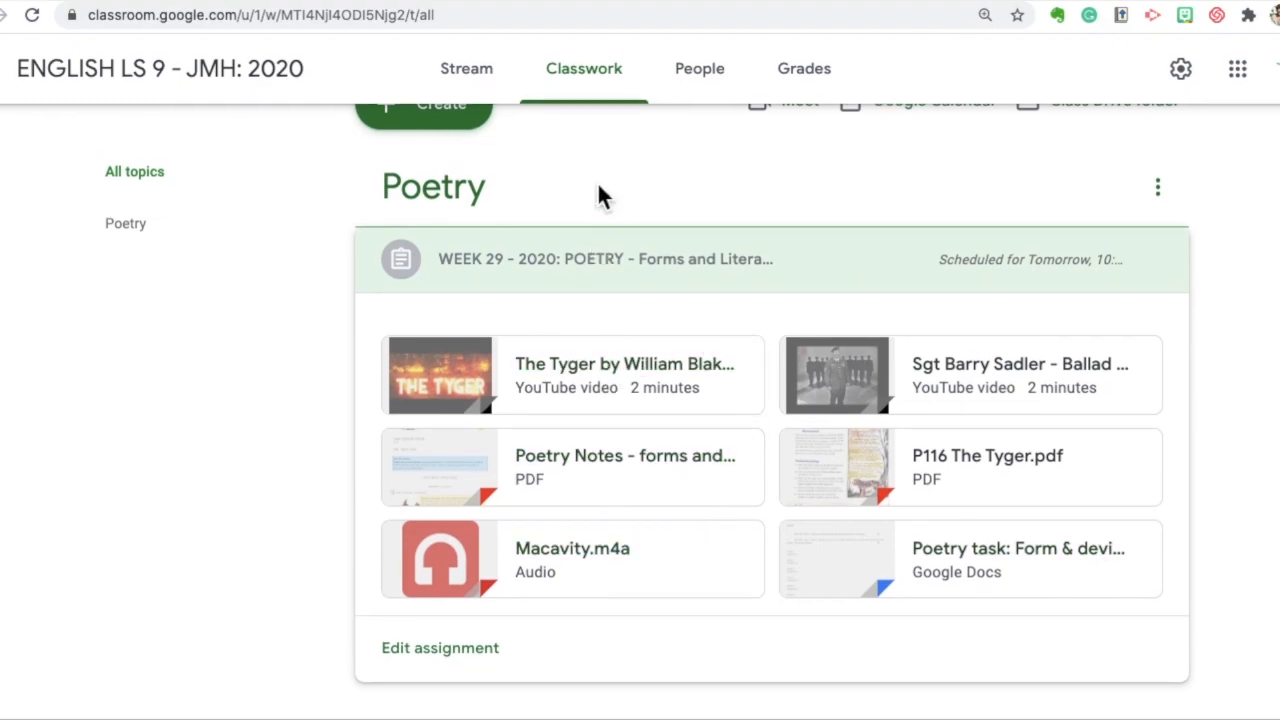
scroll(597, 196, "up", 1)
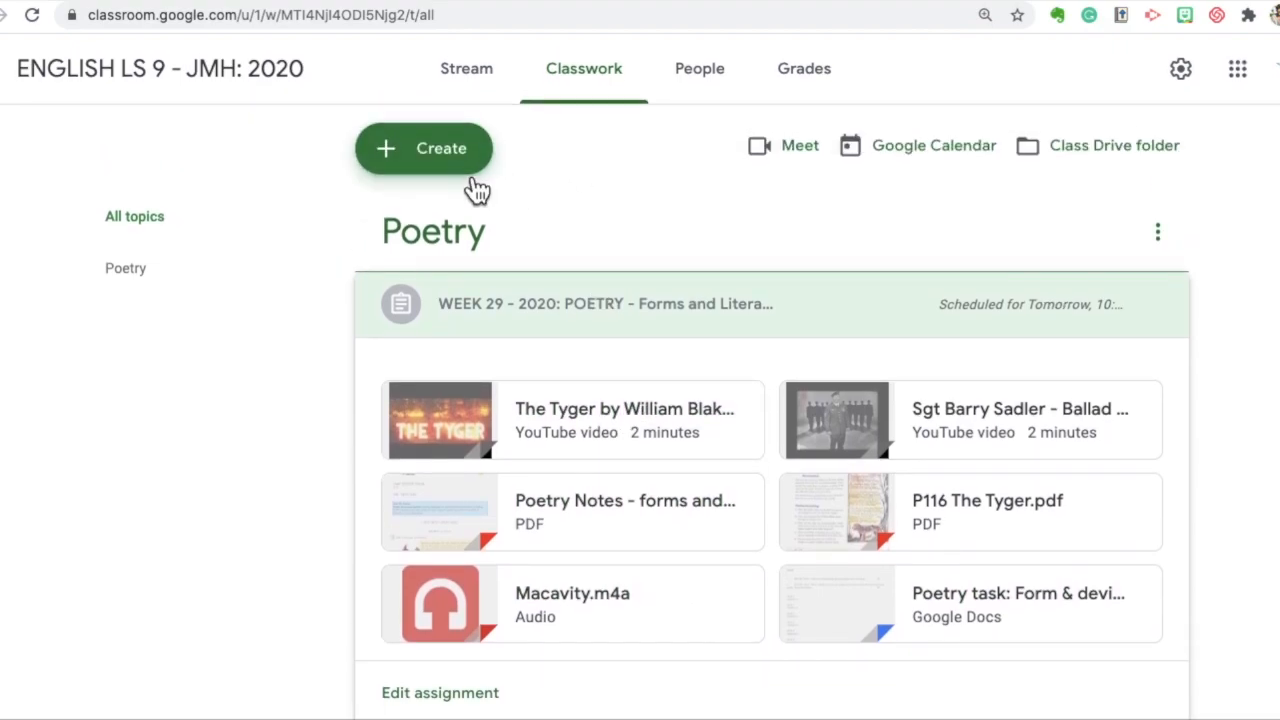